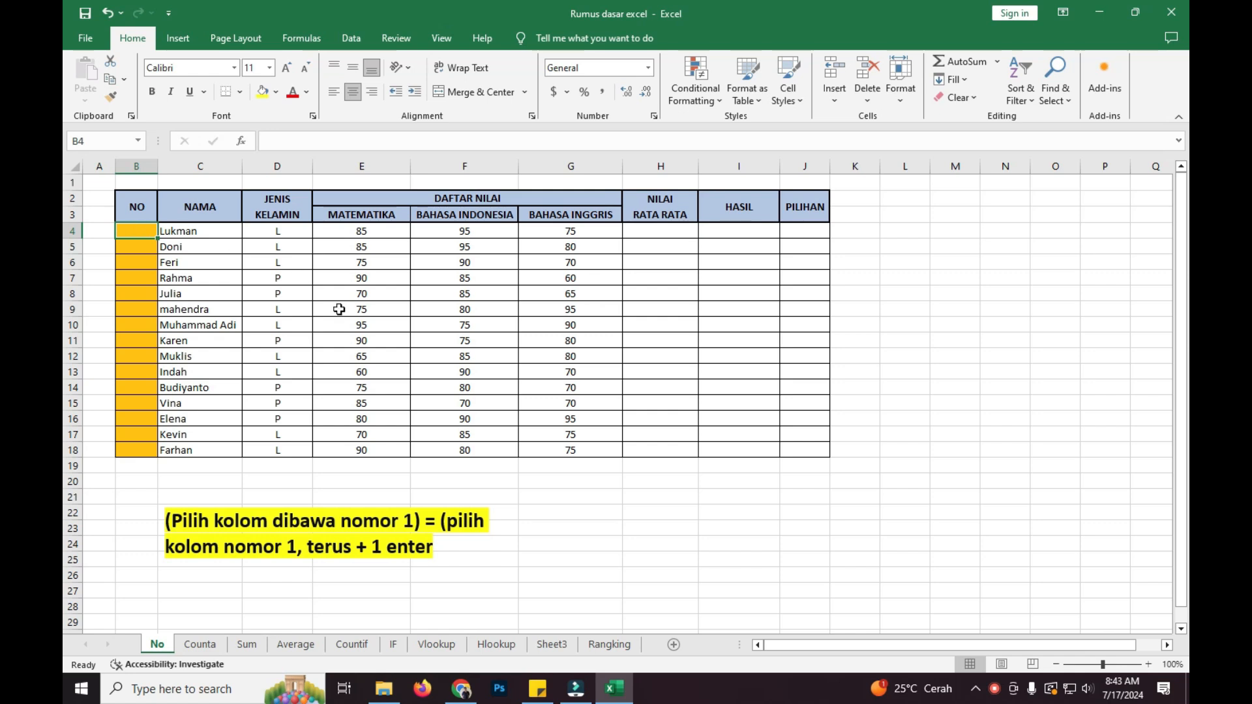
Step: Enter 1 in cell B4, the first cell of the NO column
click(143, 243)
click(141, 234)
click(145, 265)
click(144, 231)
text(1)
click(163, 288)
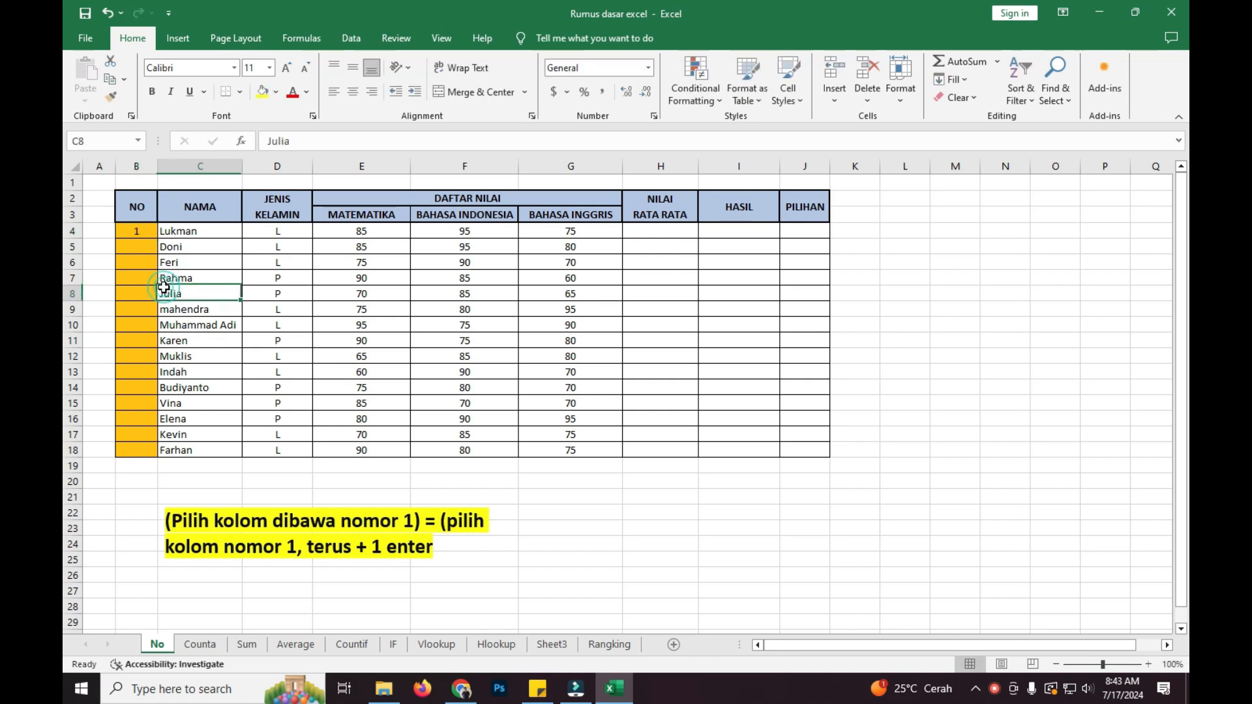
Step: Fill the numbering from B4 down to B18 as a series increasing by one
click(137, 233)
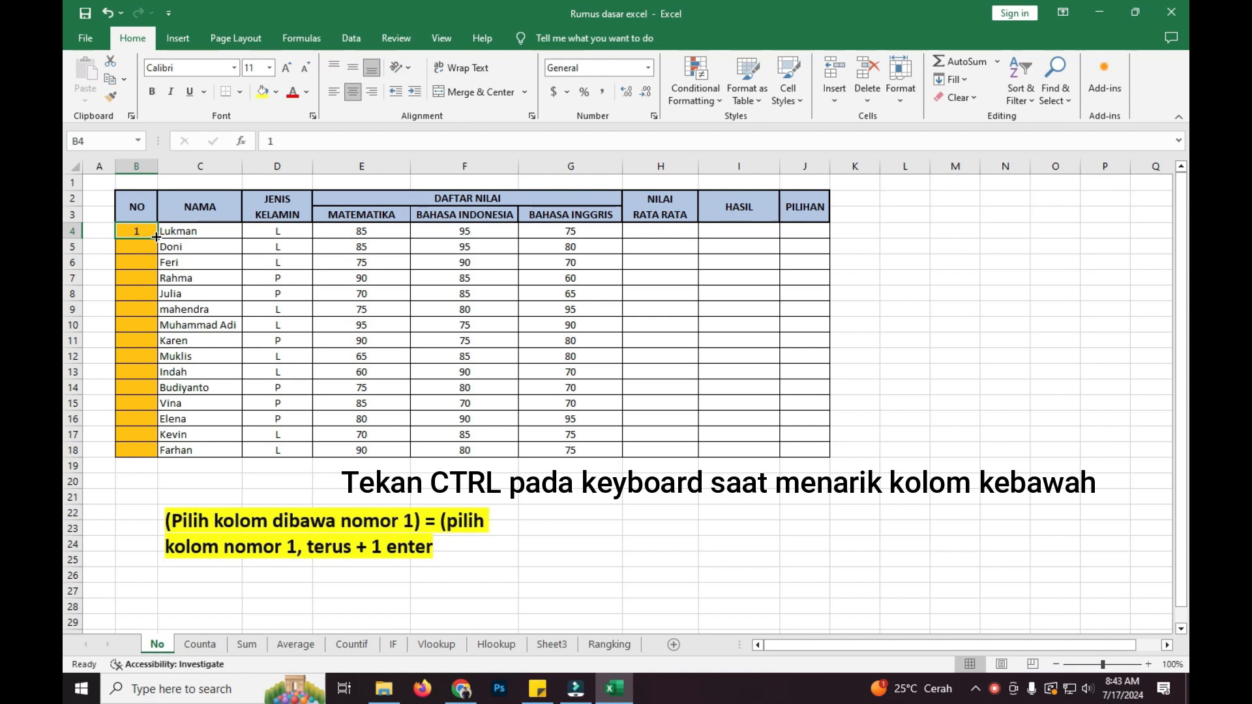
drag(157, 237, 160, 453)
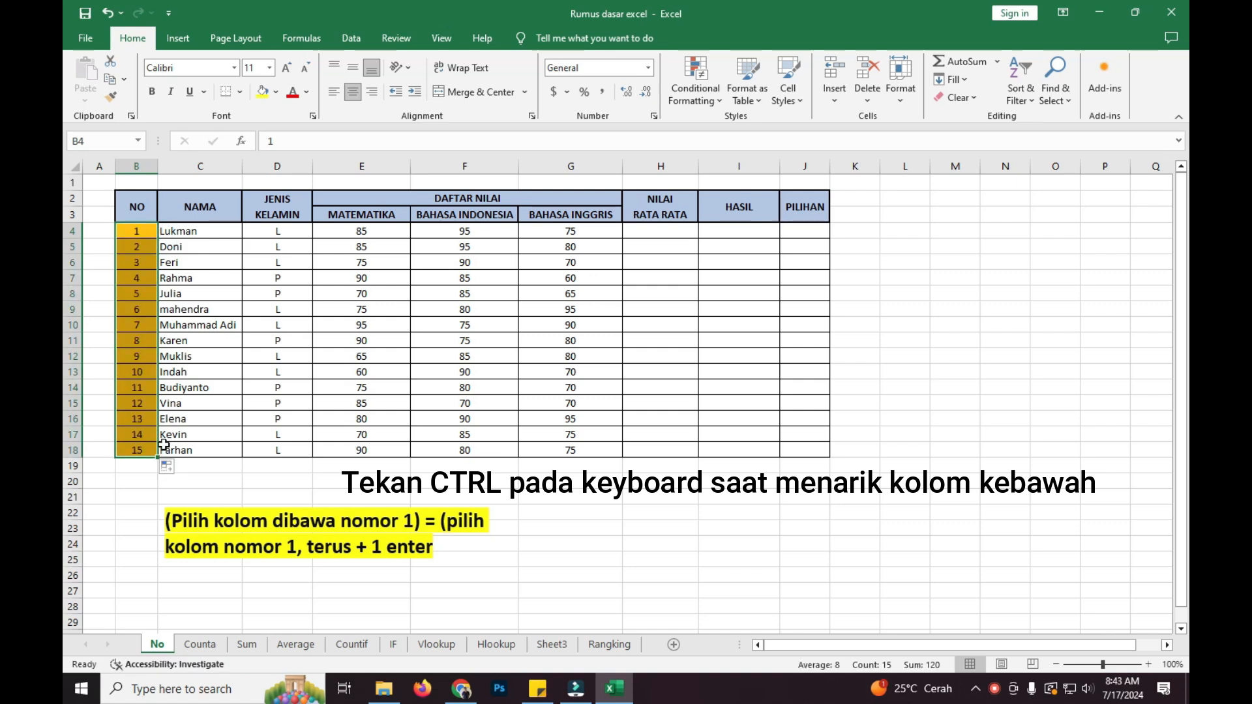
click(226, 471)
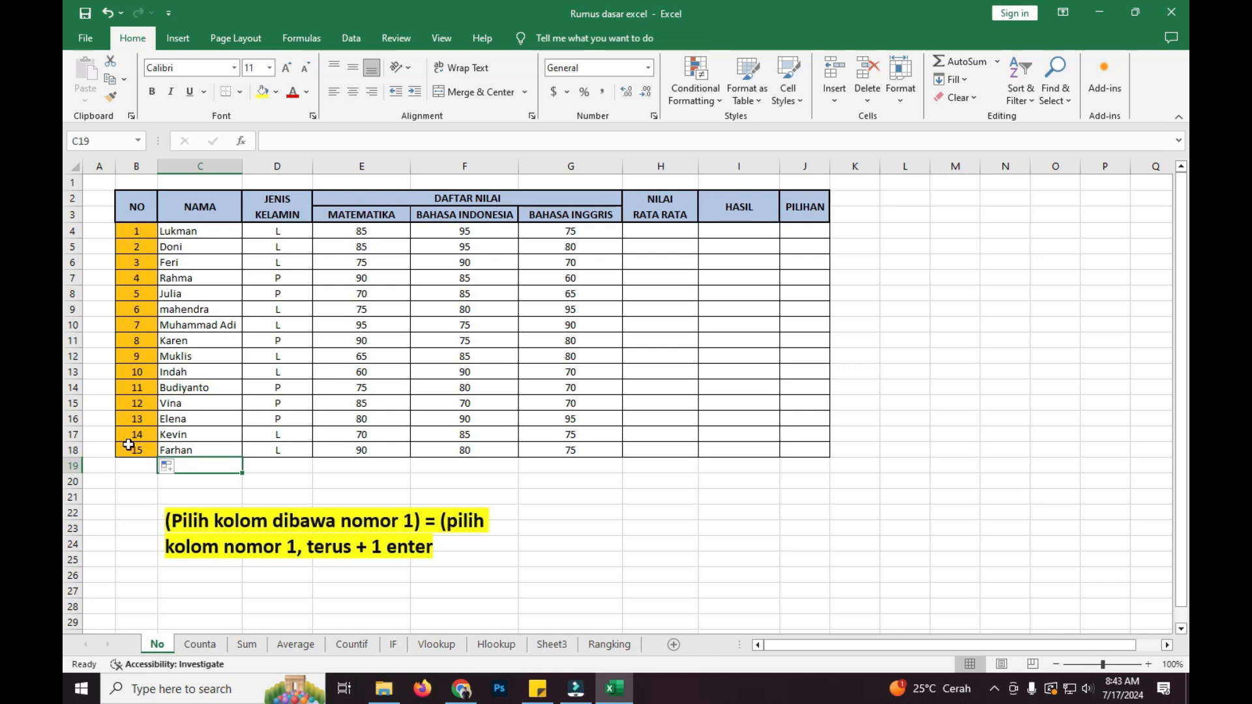
Step: Clear all the numbers from the NO column, cells B4 to B18
drag(146, 449, 141, 230)
key(Delete)
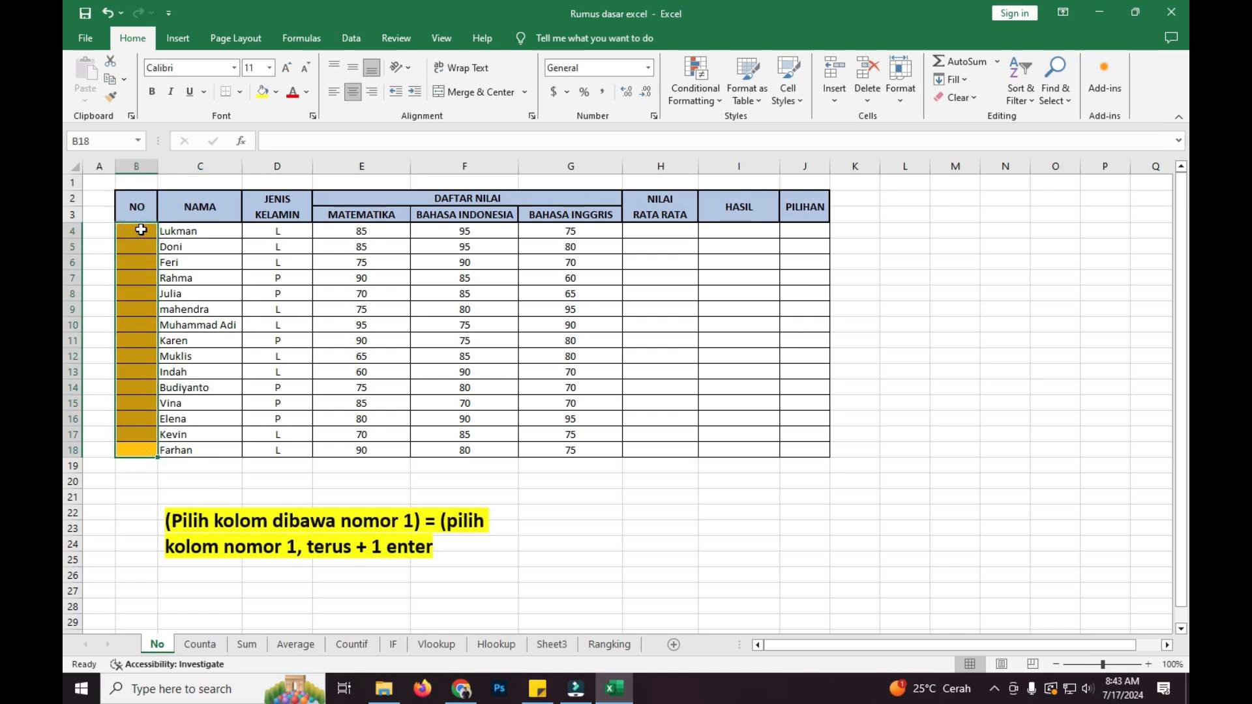
click(97, 240)
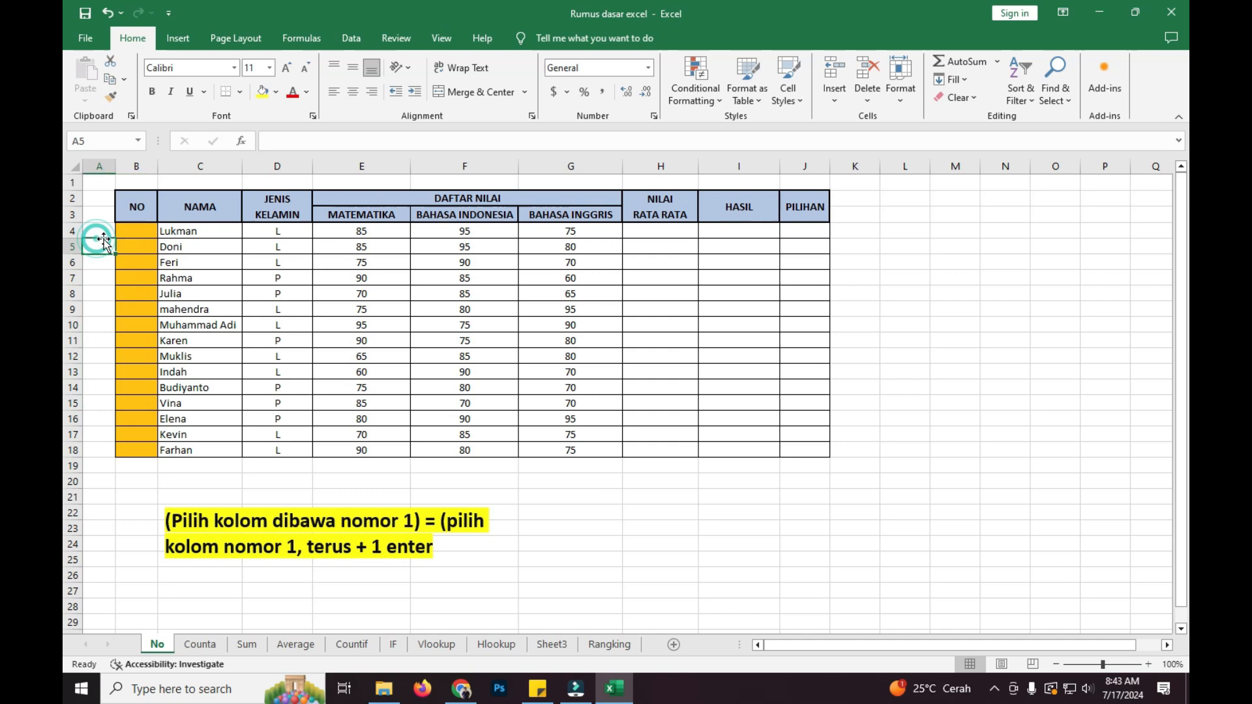
Step: Enter 1 as the starting number in cell B4 of the emptied NO column
click(137, 233)
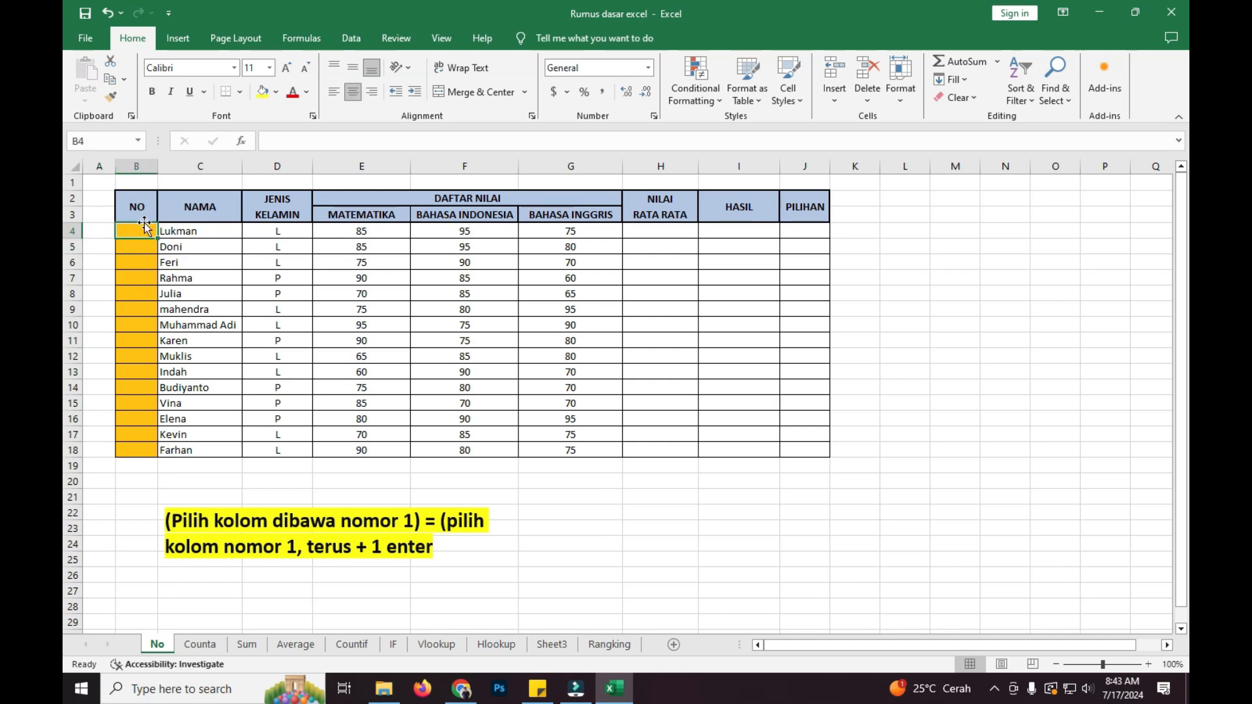
text(1)
click(108, 253)
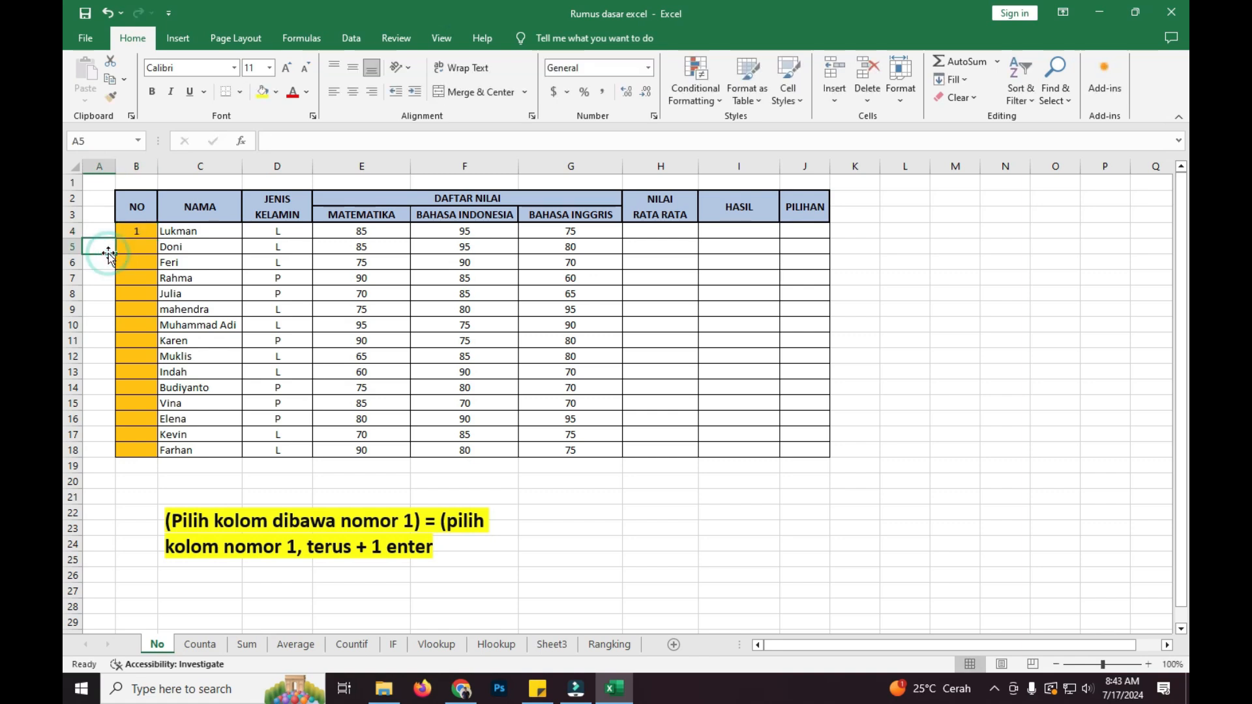
Step: Enter the formula =B4+1 in cell B5 to number the second row
click(143, 247)
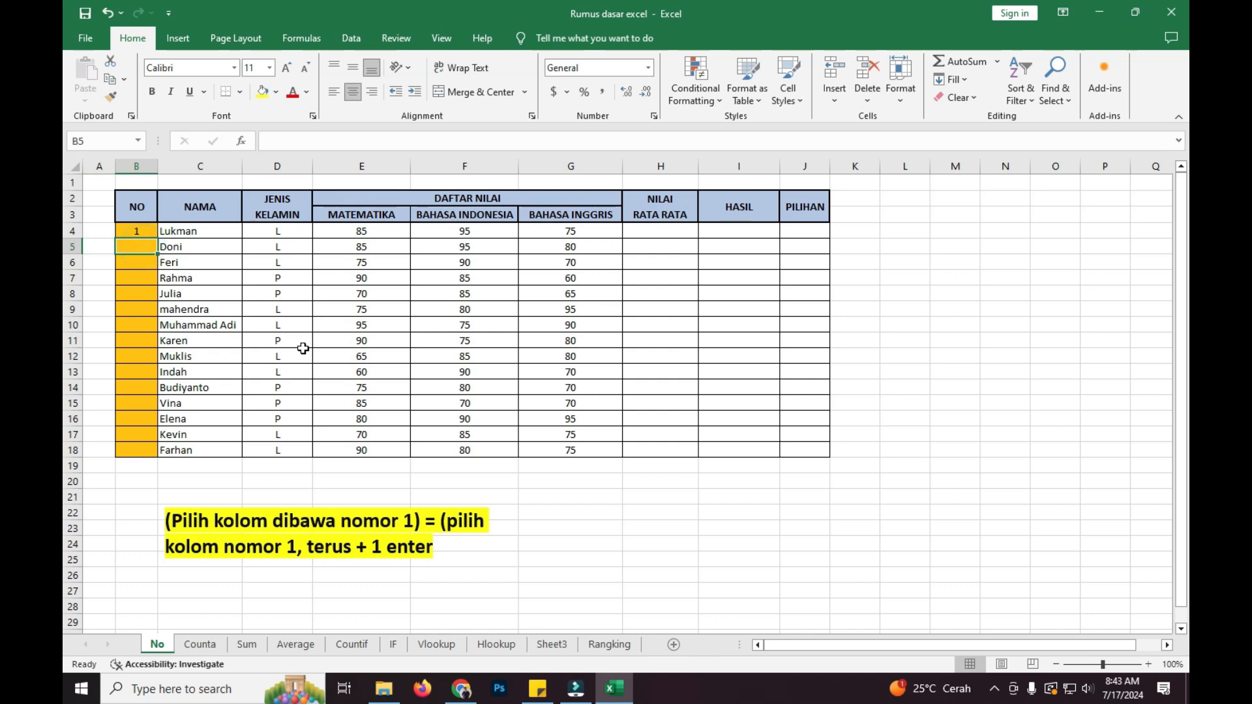
text(=)
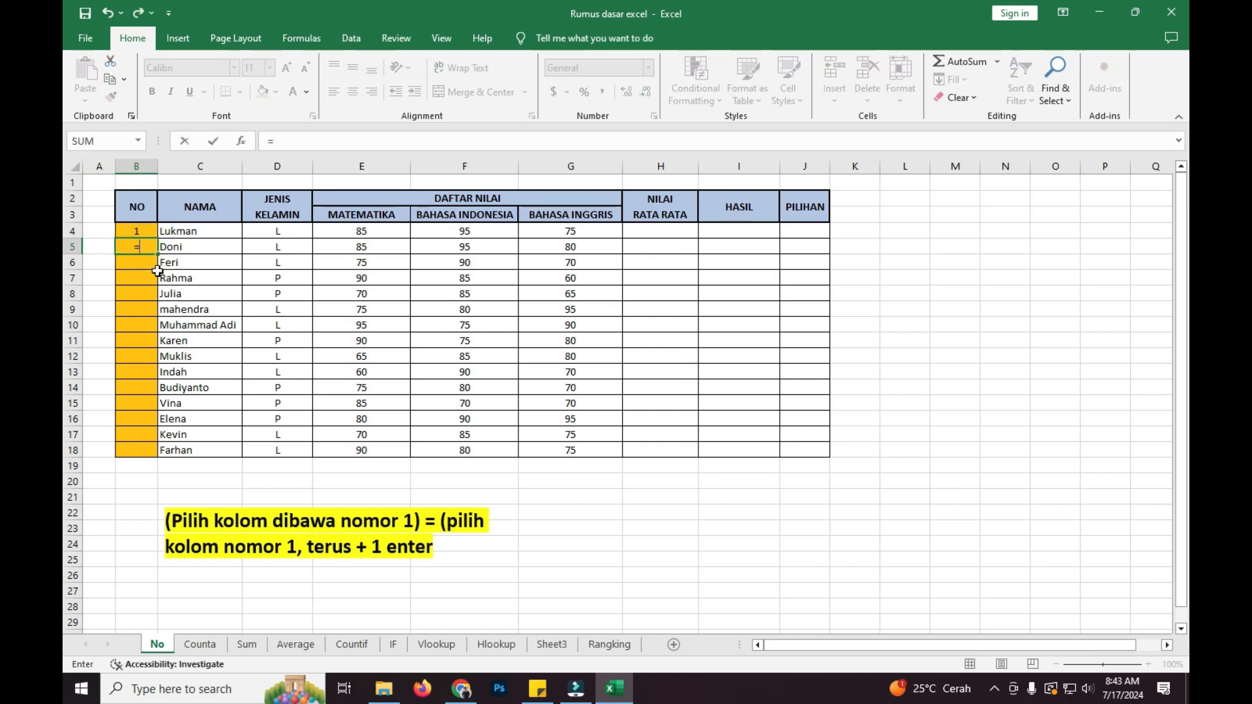
click(149, 231)
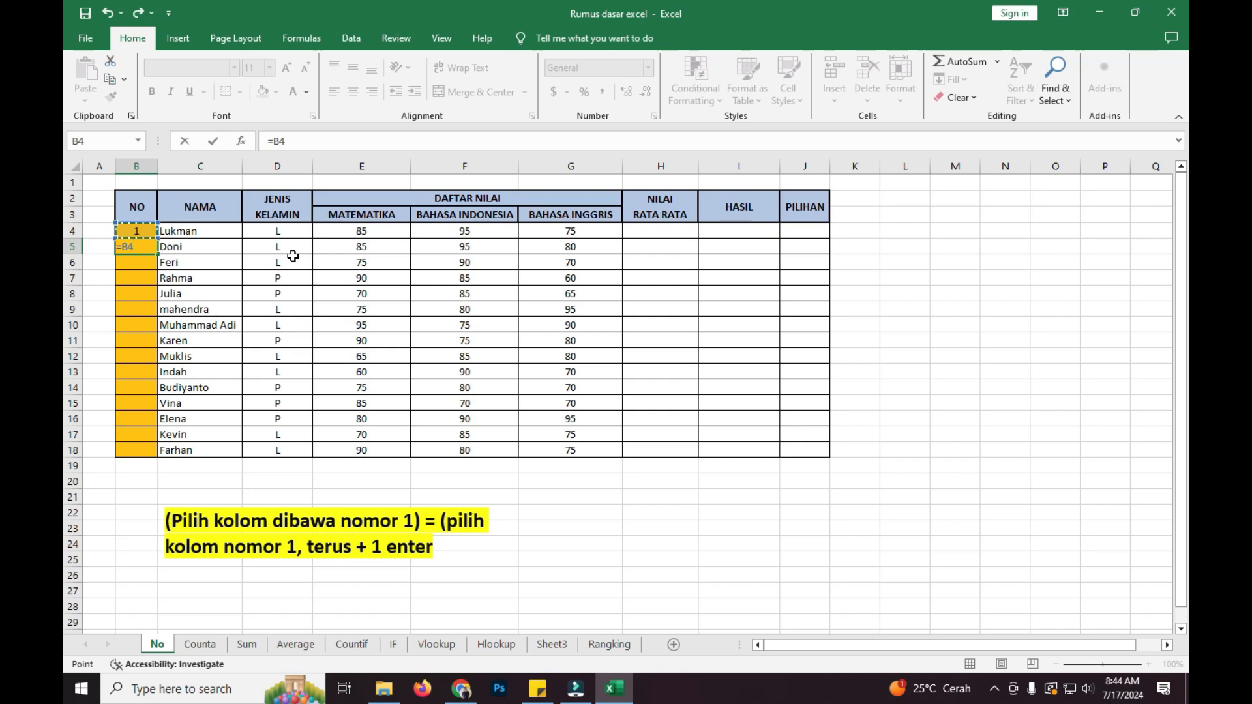
text(+1)
key(Return)
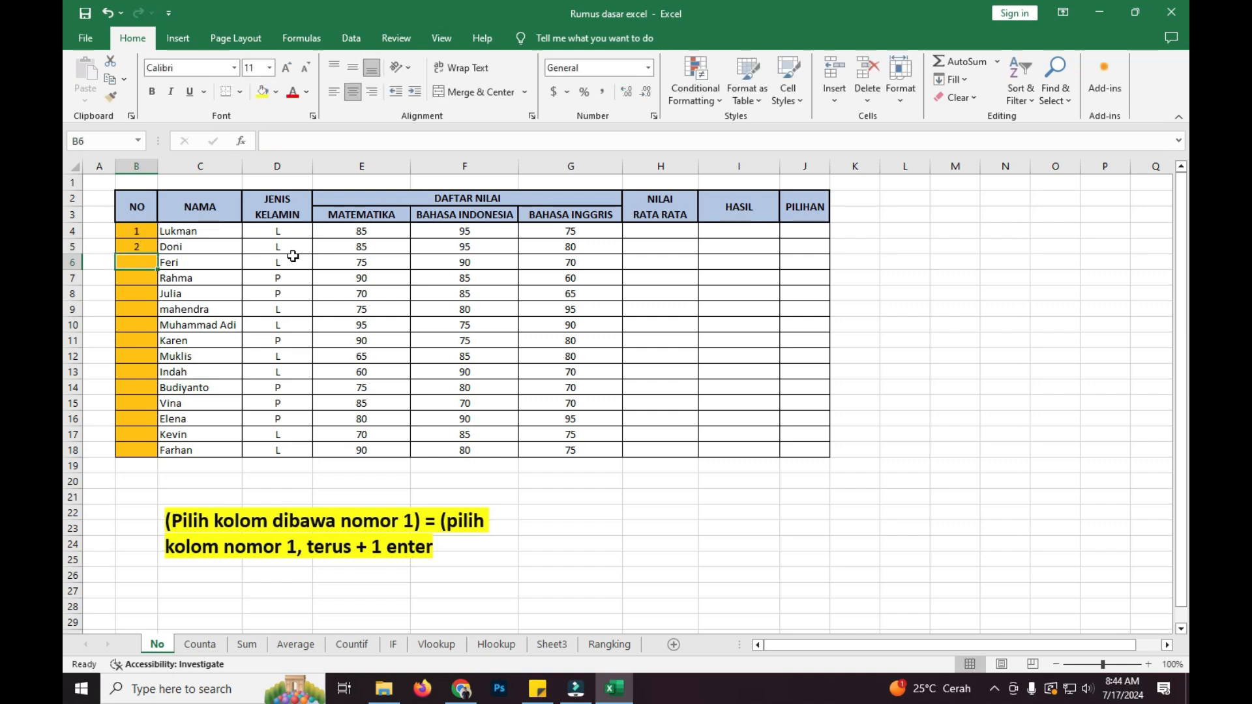
Step: Fill the numbering formula from B5 down to B18, the last row of the table
click(144, 244)
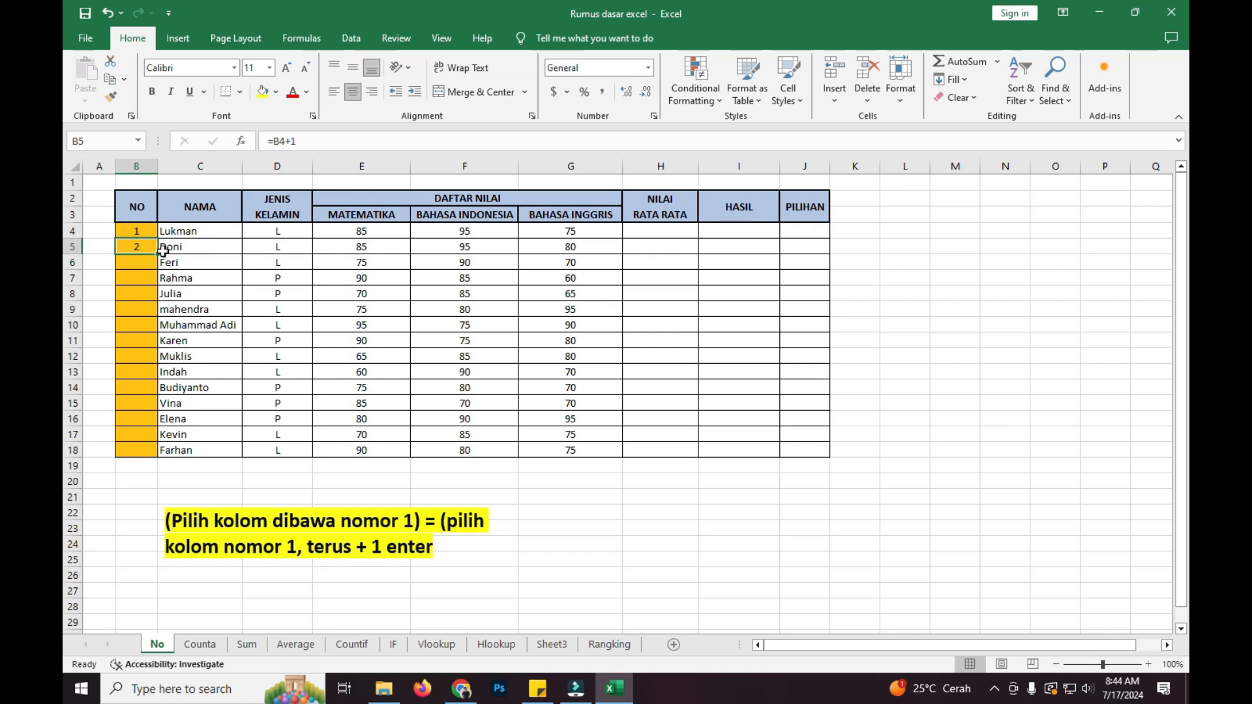
drag(157, 254, 172, 457)
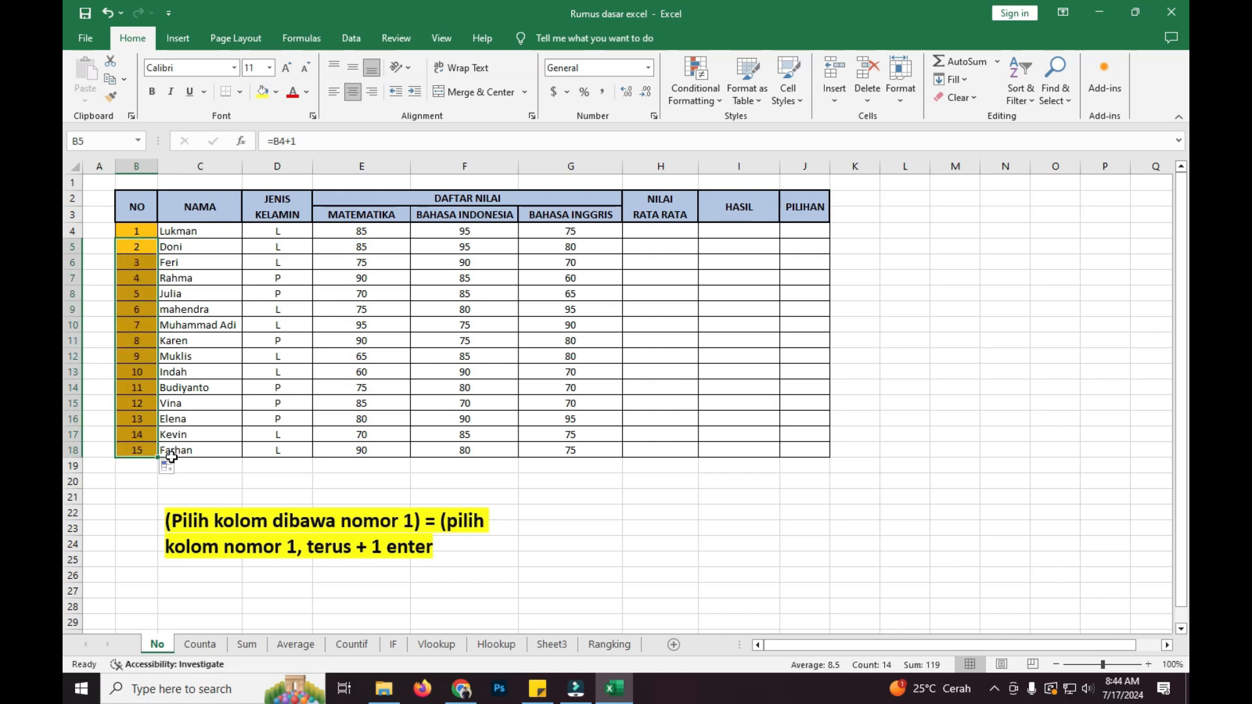
click(259, 482)
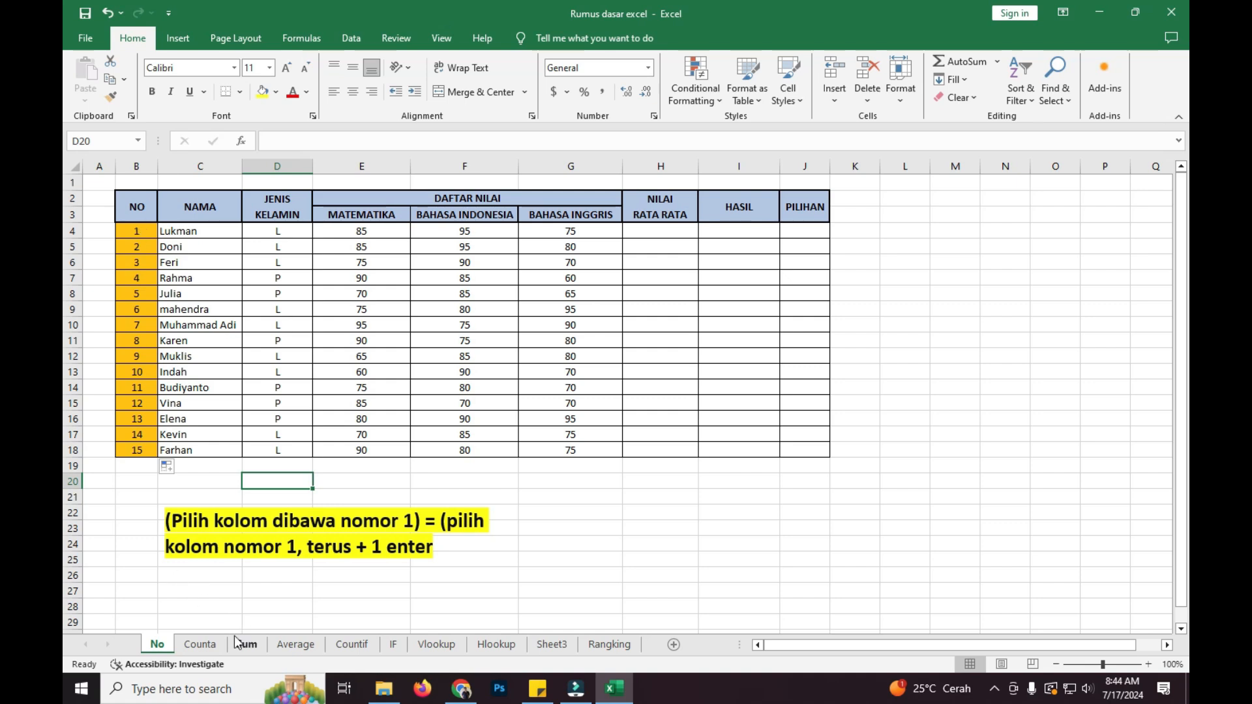
Step: Switch to the Counta sheet and examine the blank MATEMATIKA cells and the first and last entries under NAMA
click(193, 646)
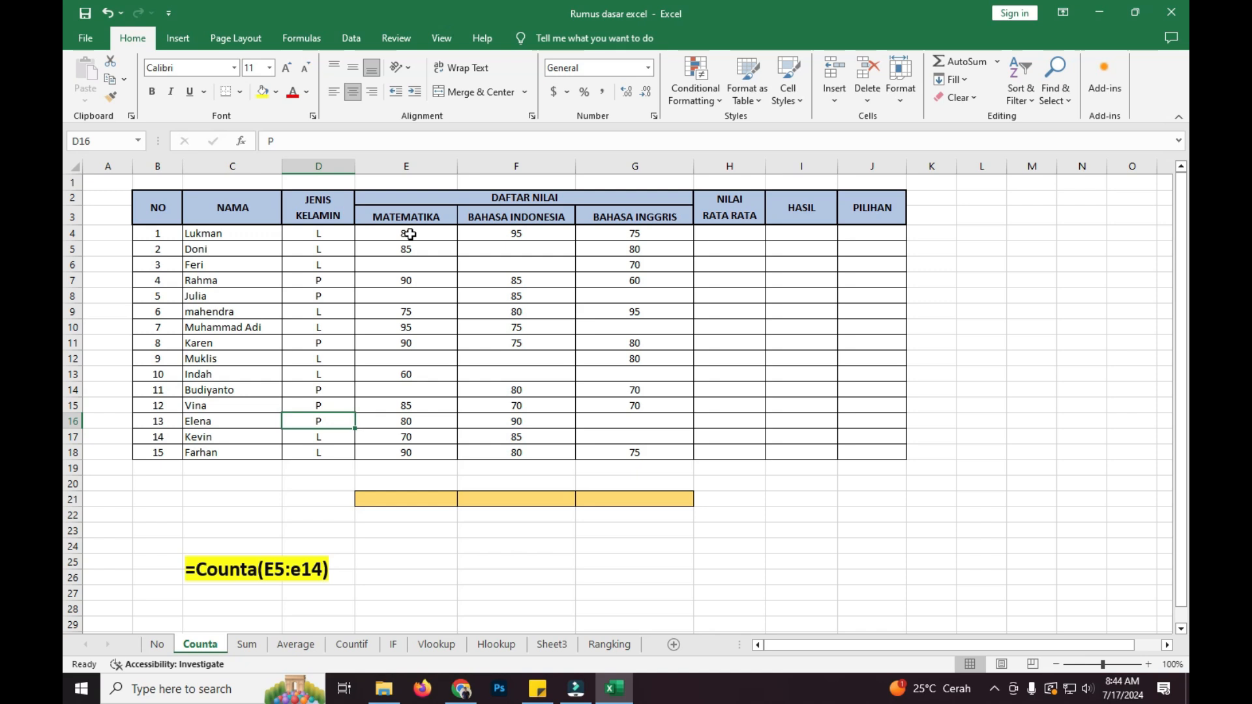
click(408, 264)
click(405, 358)
click(405, 390)
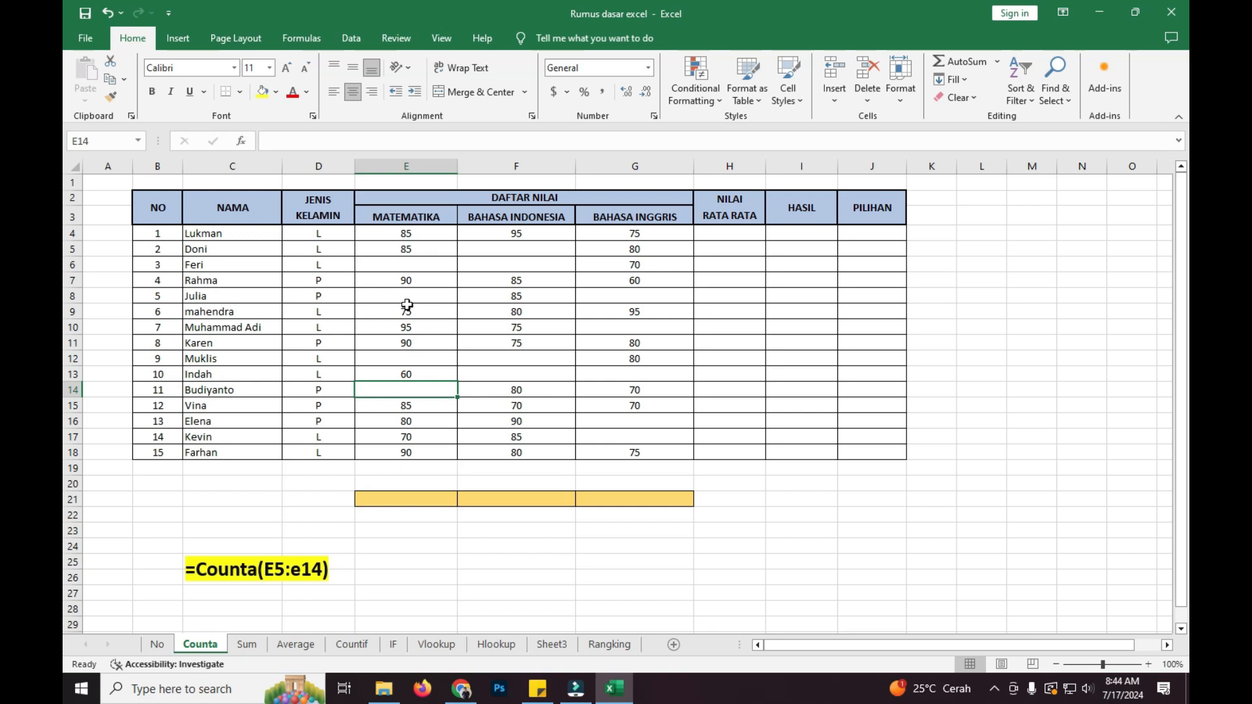
click(417, 263)
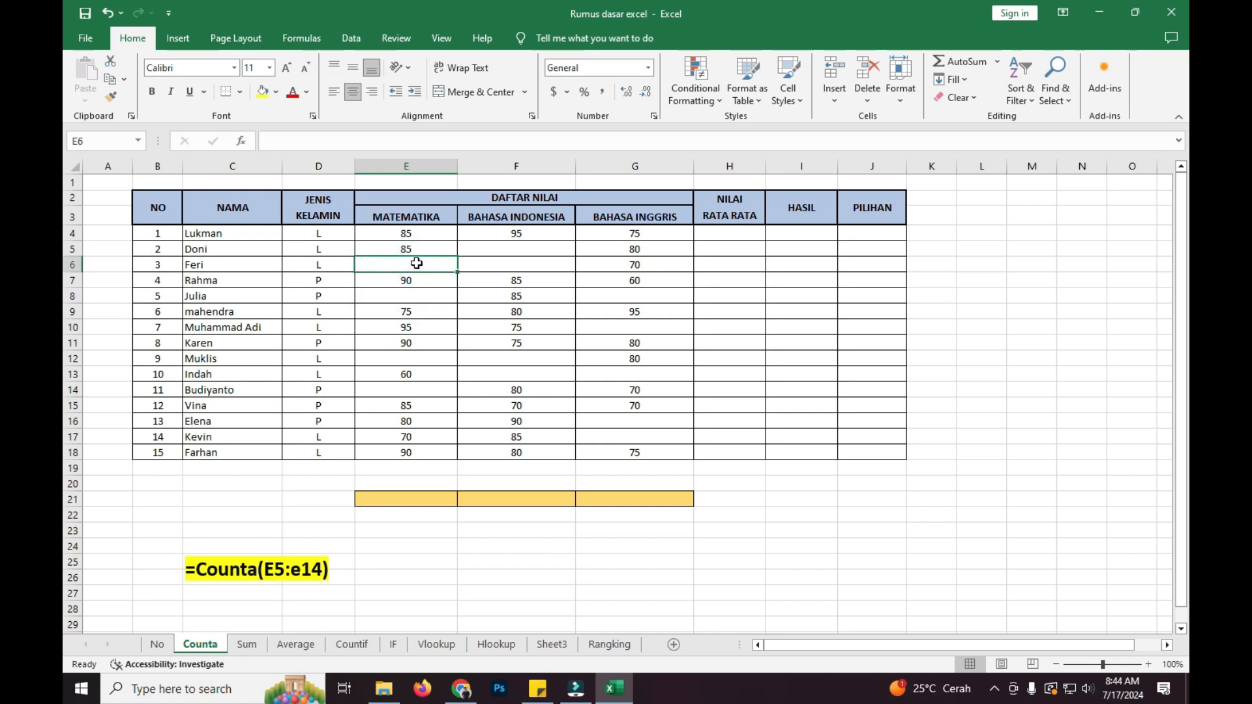
click(206, 232)
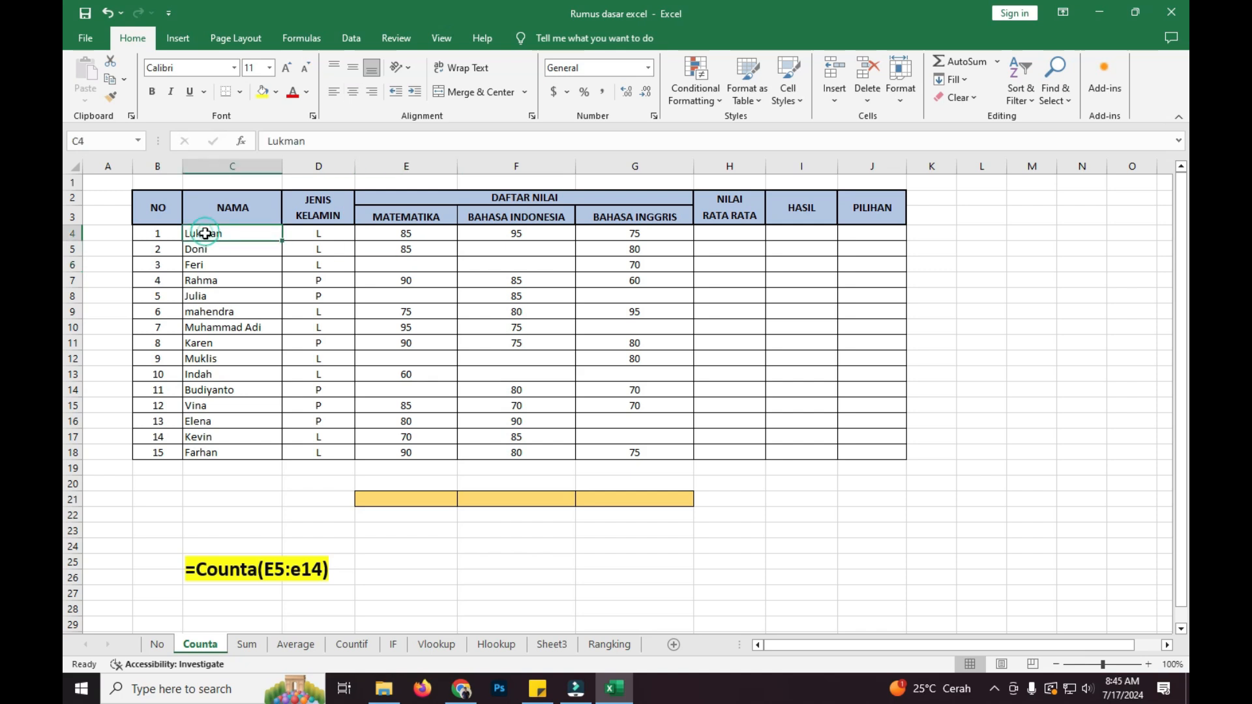
click(231, 452)
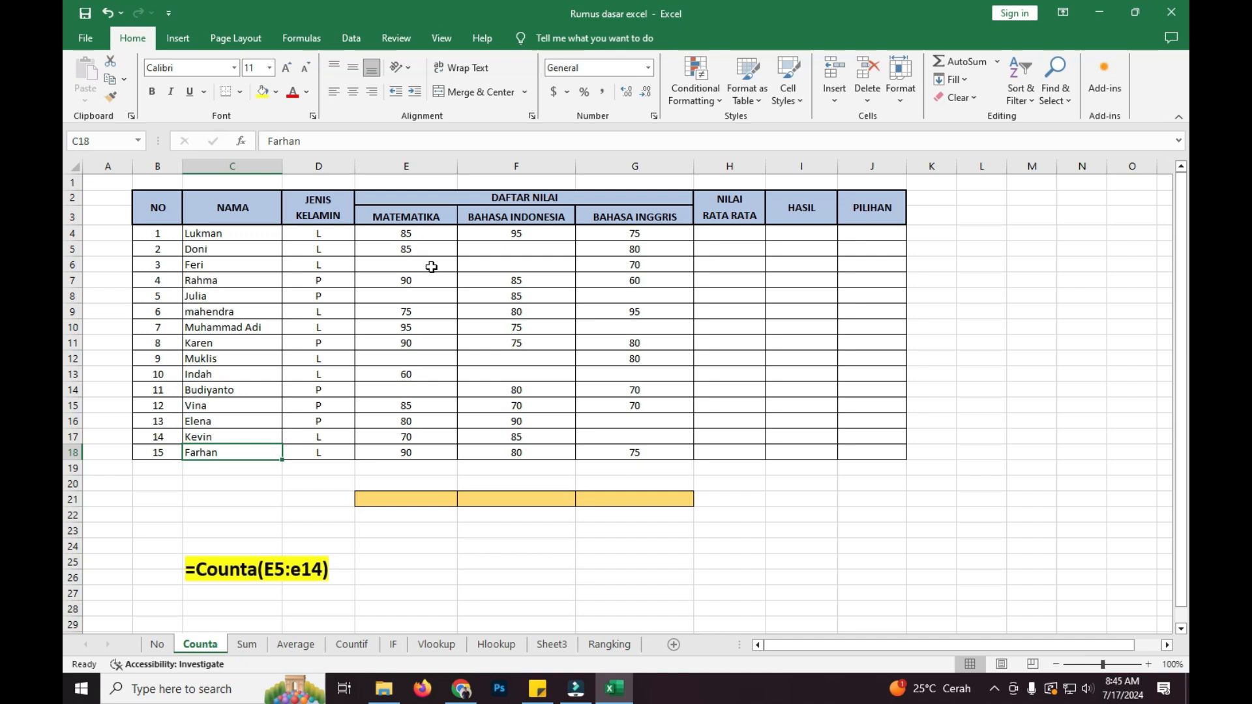
Step: Enter the formula =COUNTA(E4:E18) in cell E21 to count the filled MATEMATIKA scores
click(421, 497)
text(=)
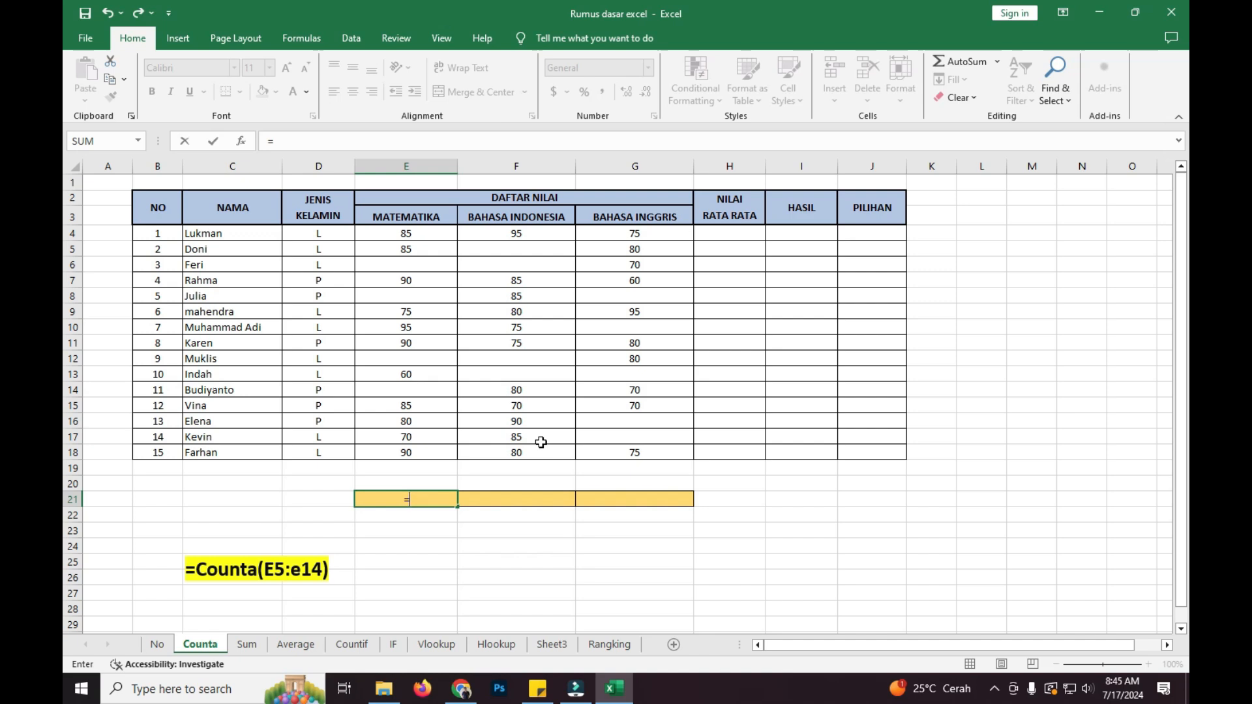
text(count)
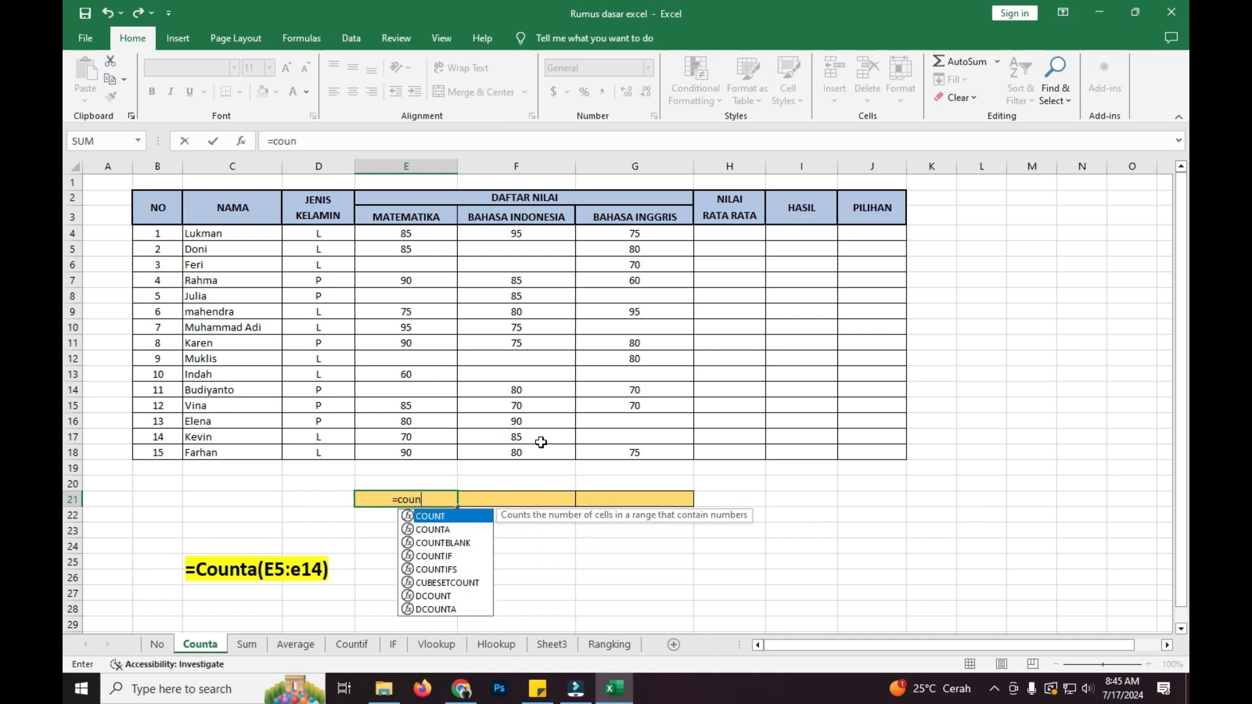
double_click(439, 533)
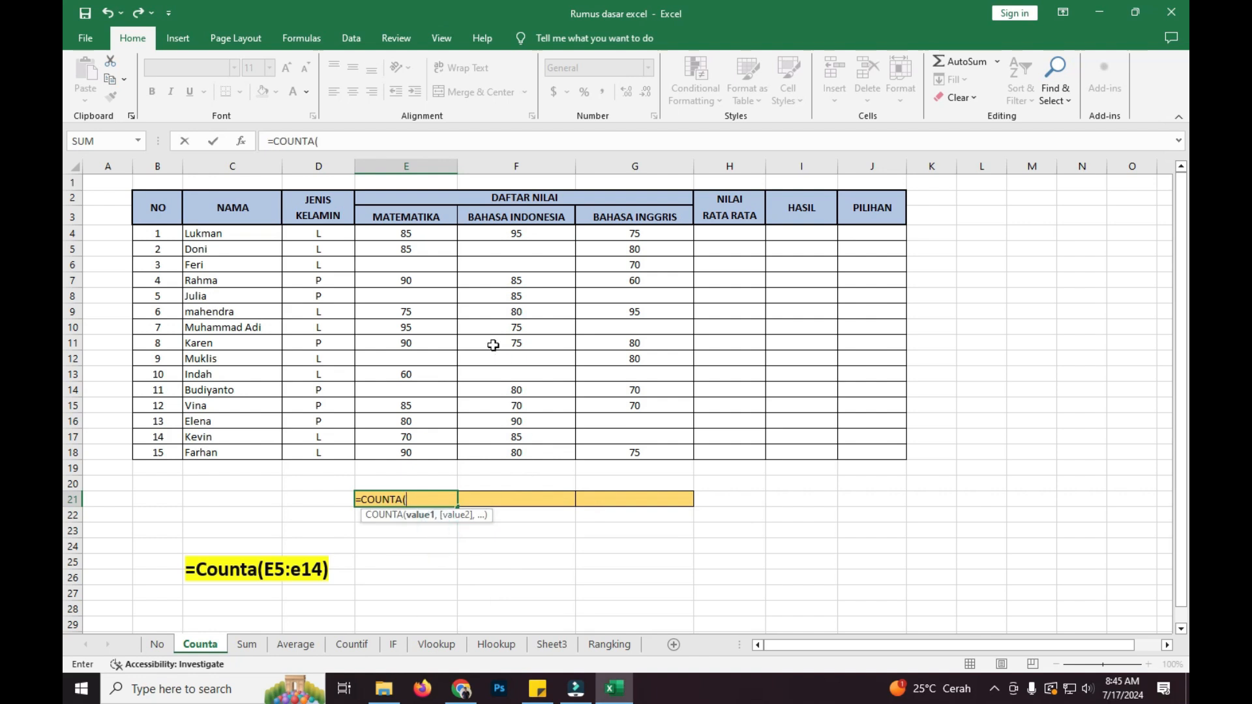
drag(419, 233, 421, 450)
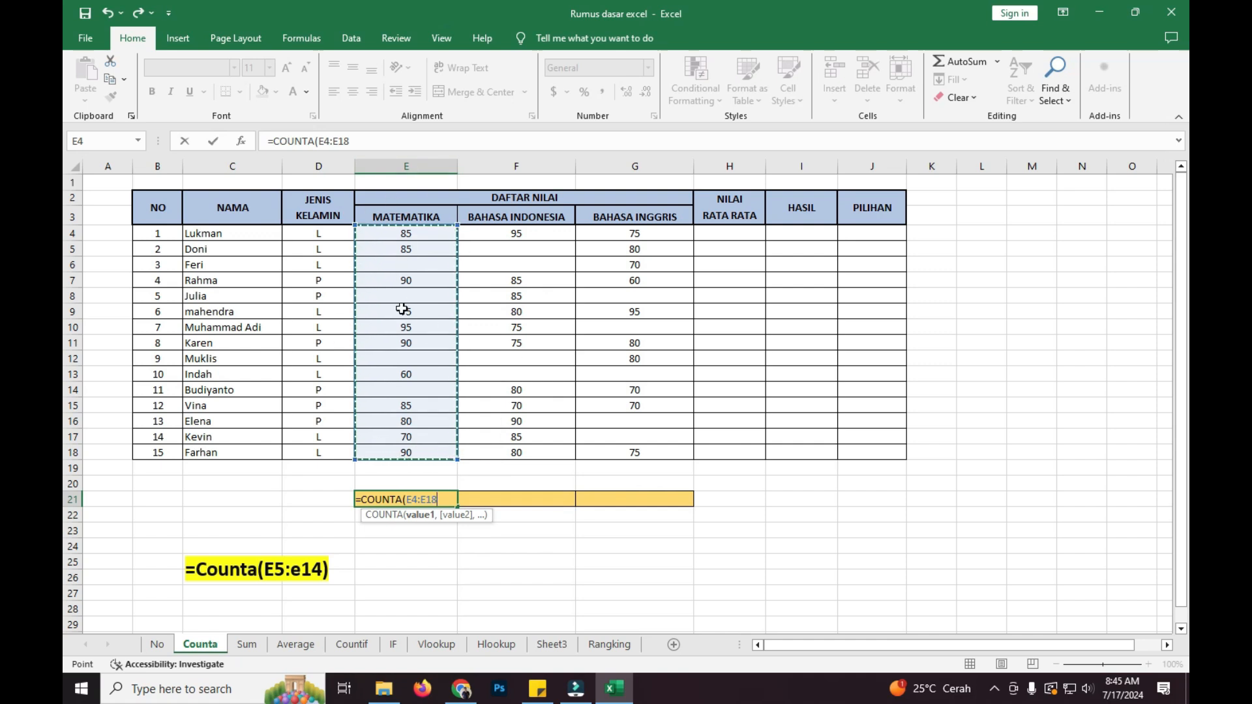
text())
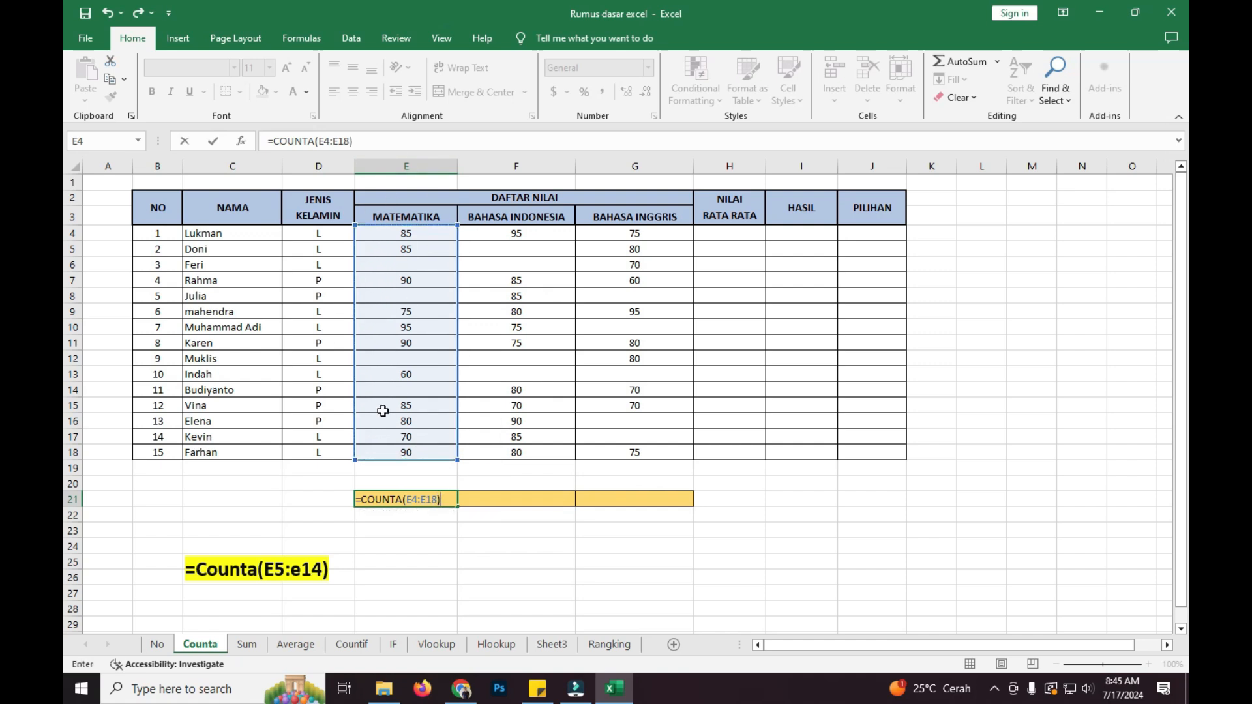
key(Return)
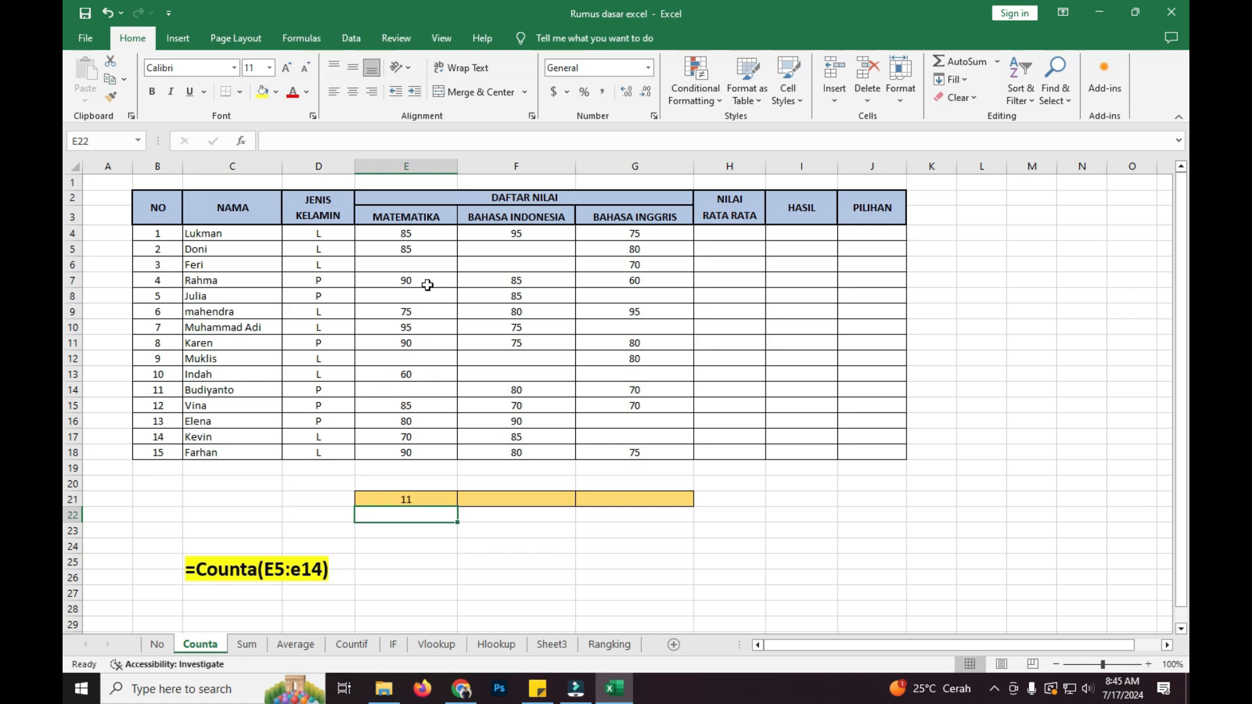
Step: Check the blank MATEMATIKA cells and copy the COUNTA formula from E21 across to F21 and G21
click(396, 496)
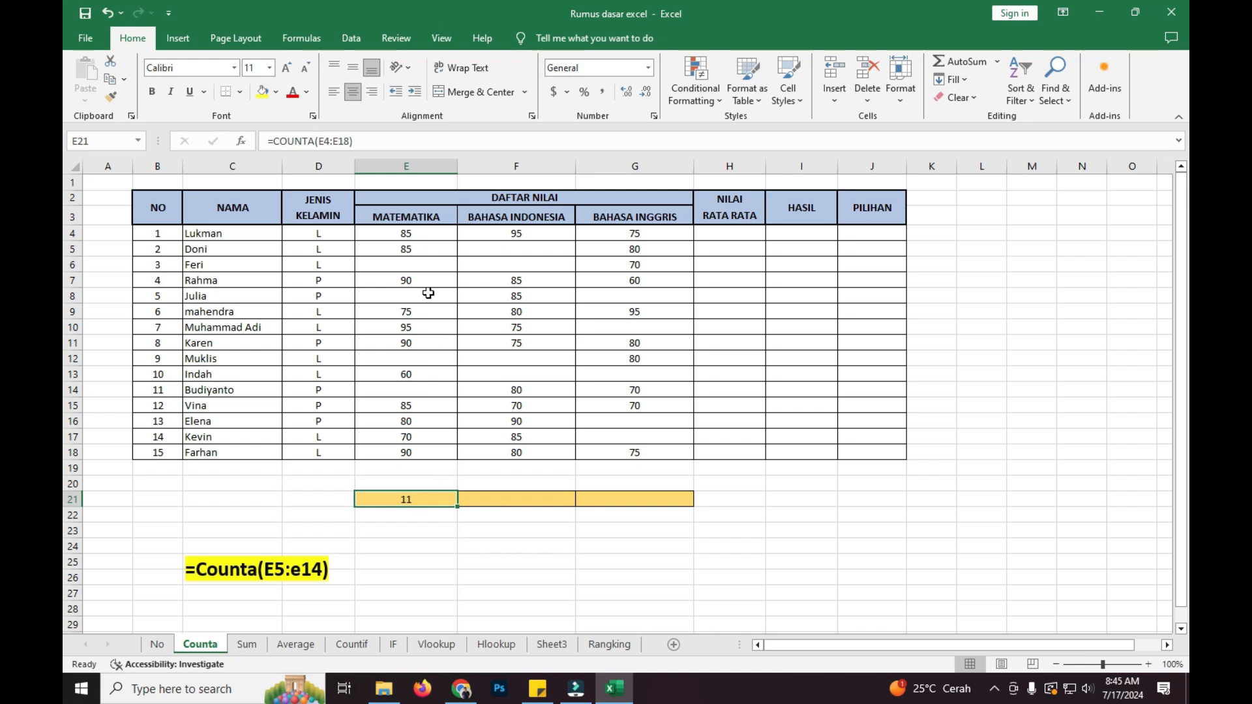
click(420, 266)
click(430, 387)
click(428, 358)
click(450, 501)
drag(456, 507, 669, 513)
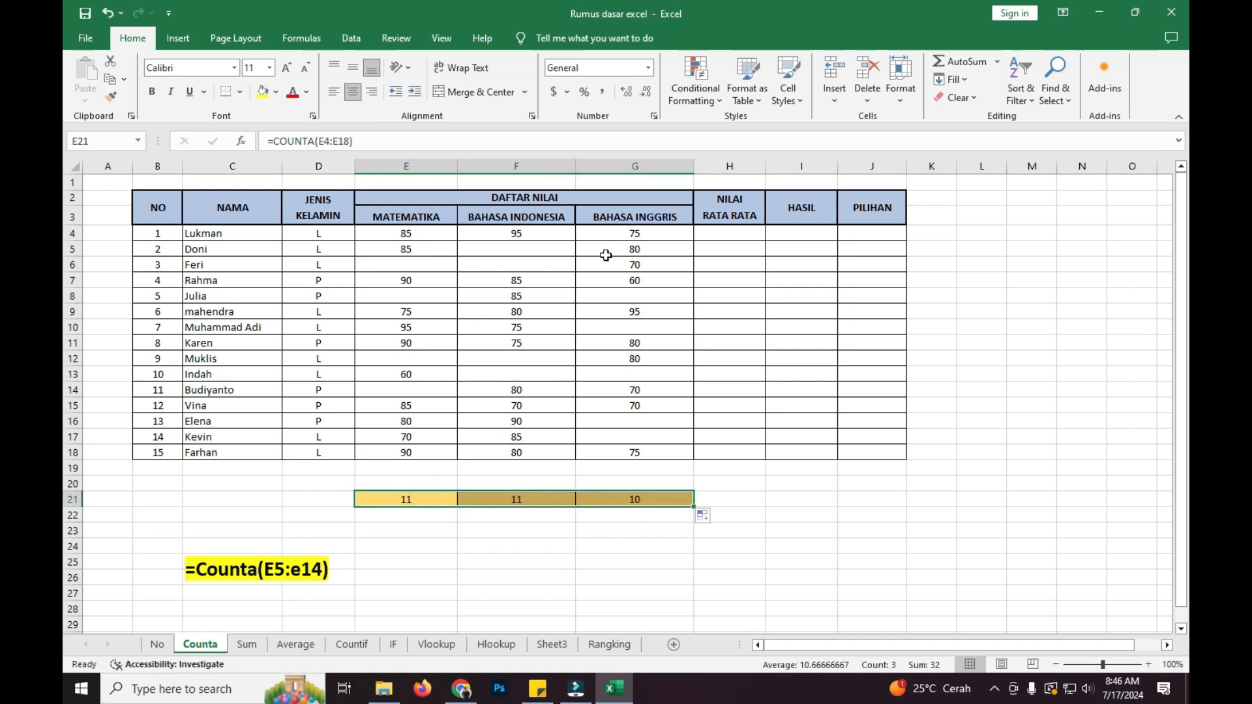
Step: Review cells in the three score columns and the COUNTA formulas in E21, F21 and G21
click(389, 234)
click(561, 264)
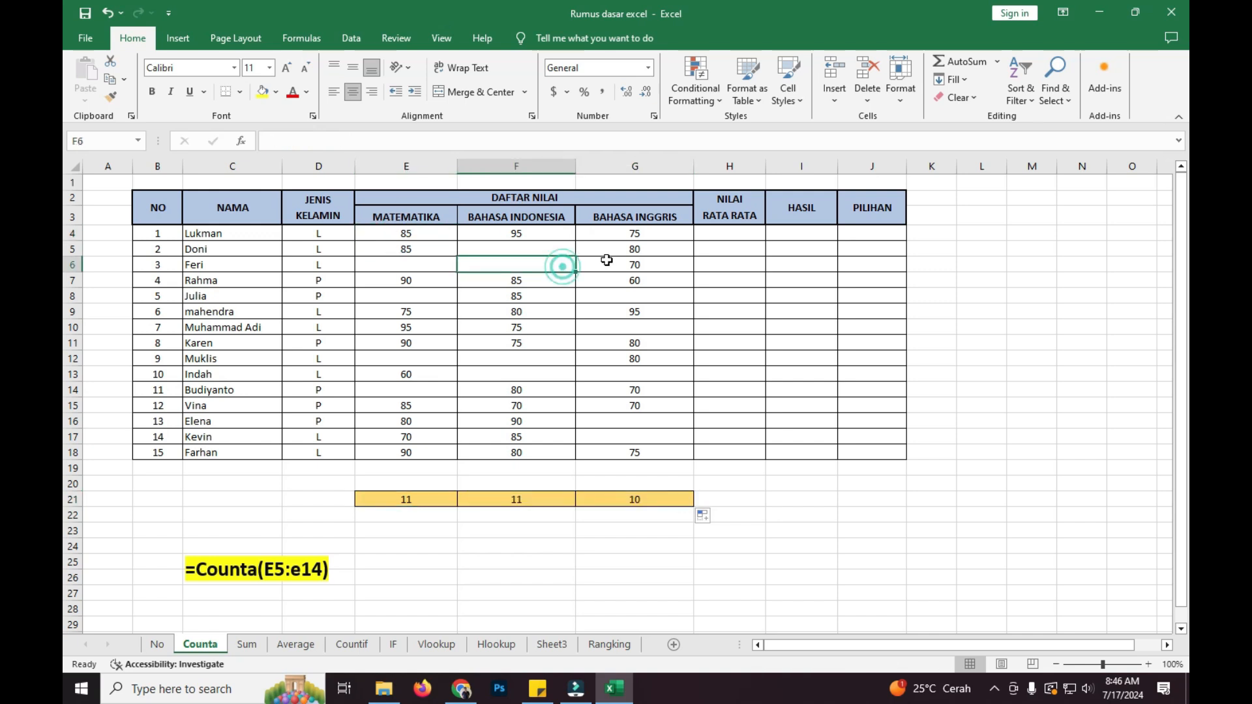
click(603, 261)
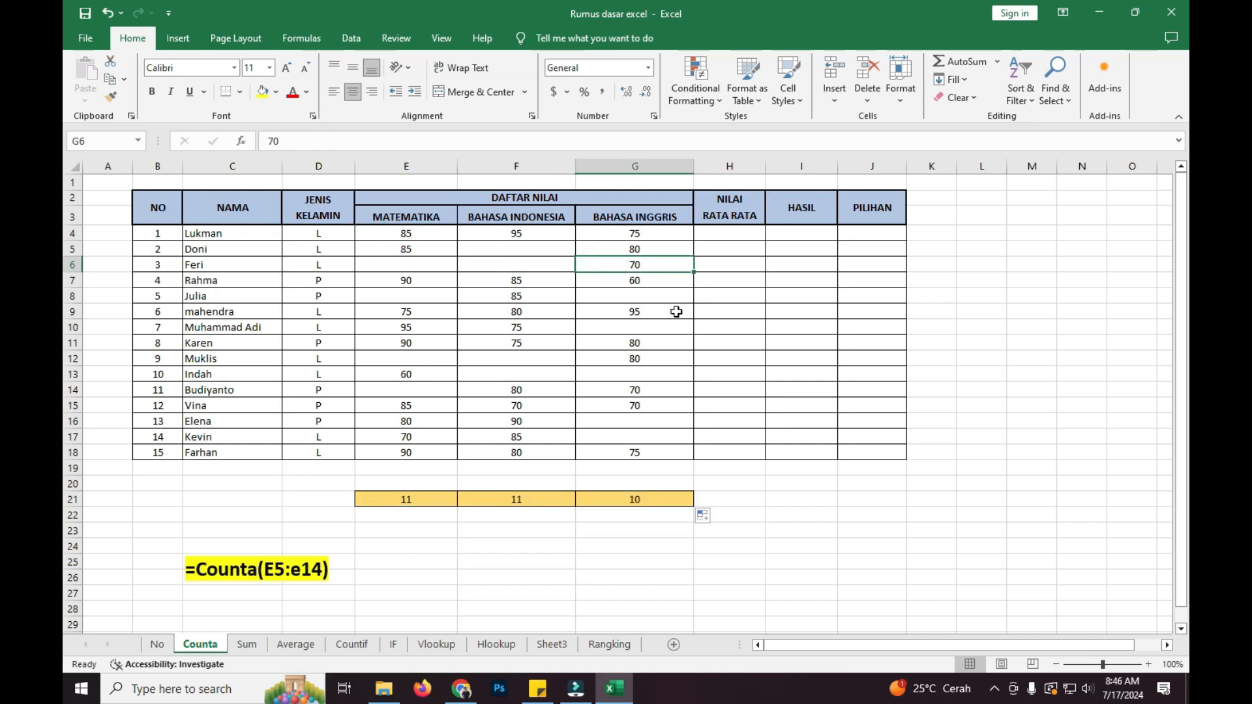
click(418, 501)
click(532, 499)
click(645, 499)
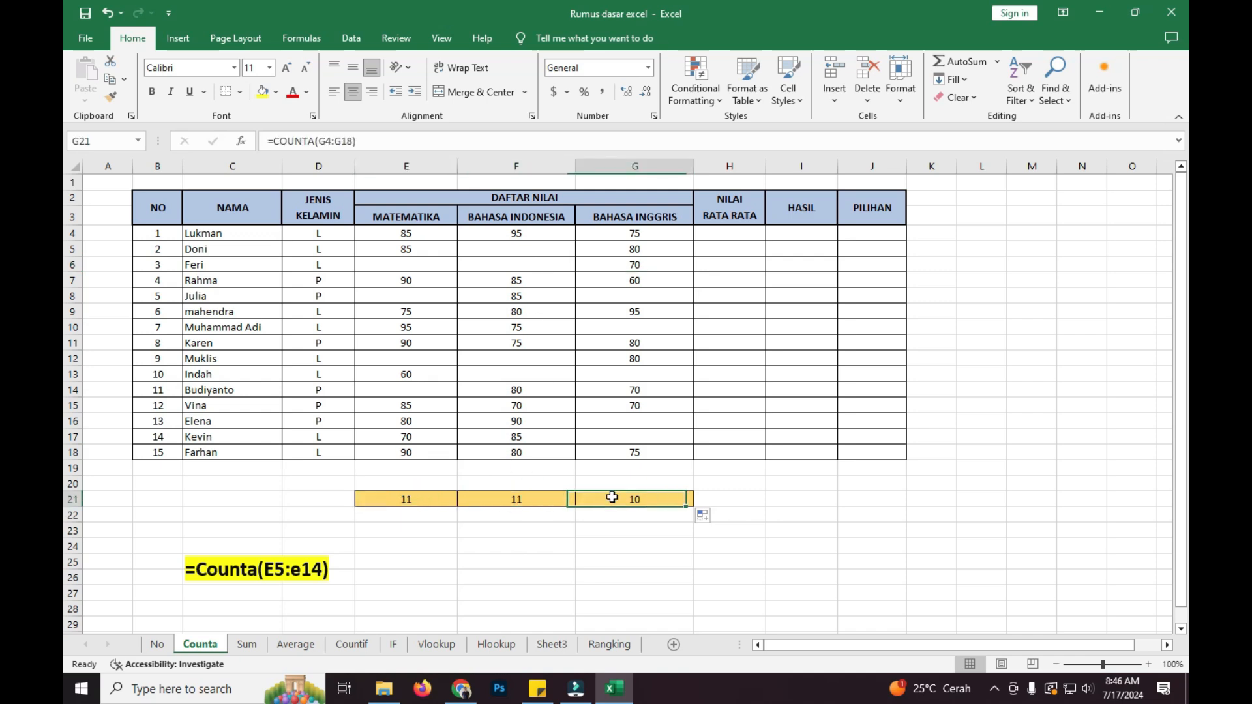
Step: Switch to the Sum sheet and enter the formula =SUM(E5:E19) in cell E22 to total the MATEMATIKA scores
click(246, 645)
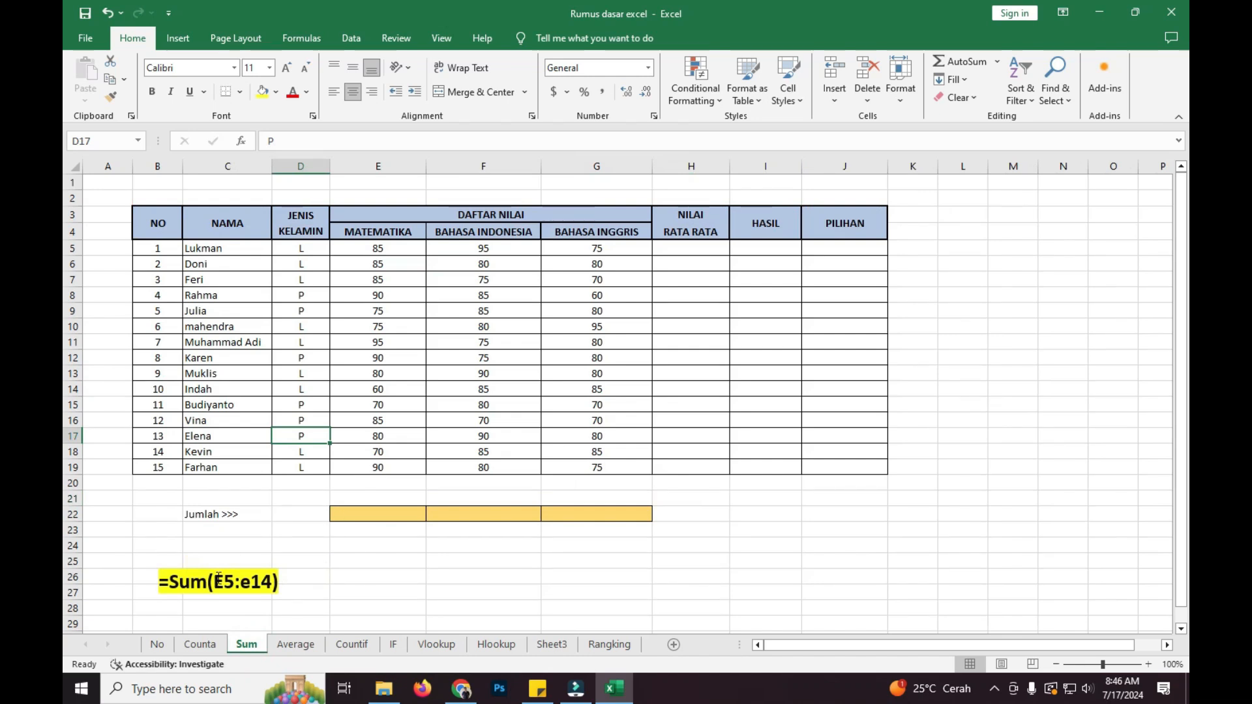
click(218, 515)
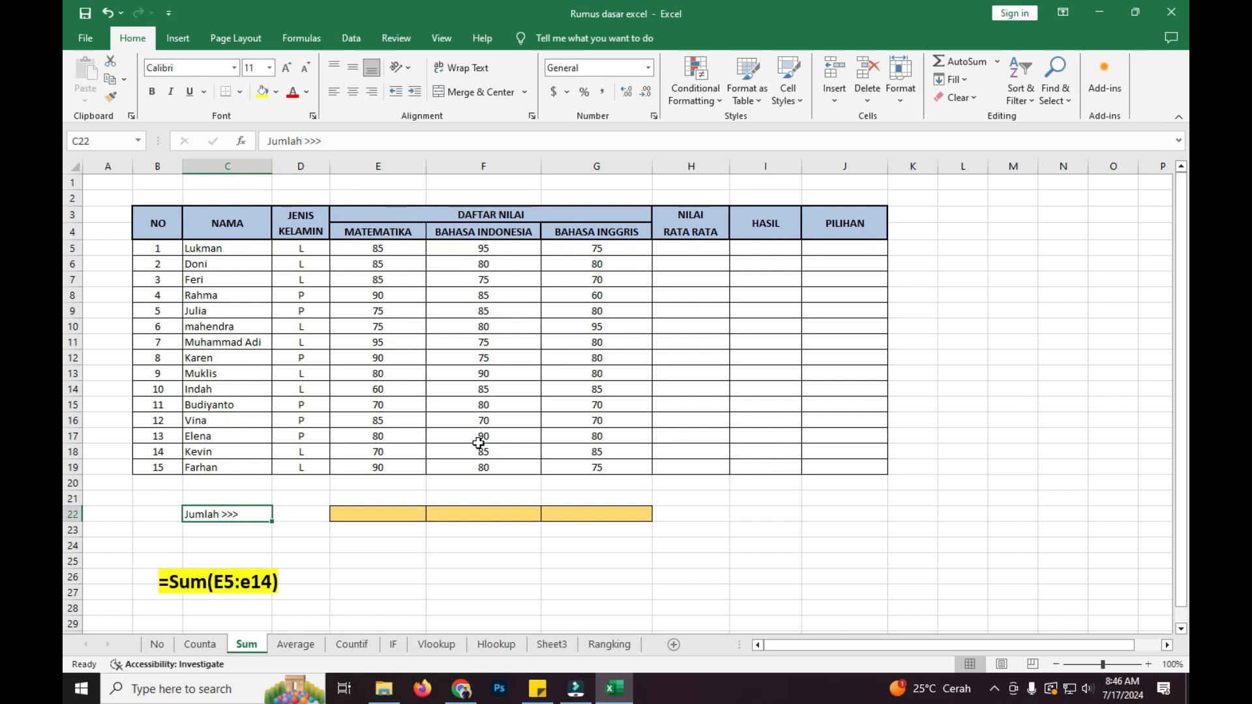
click(373, 515)
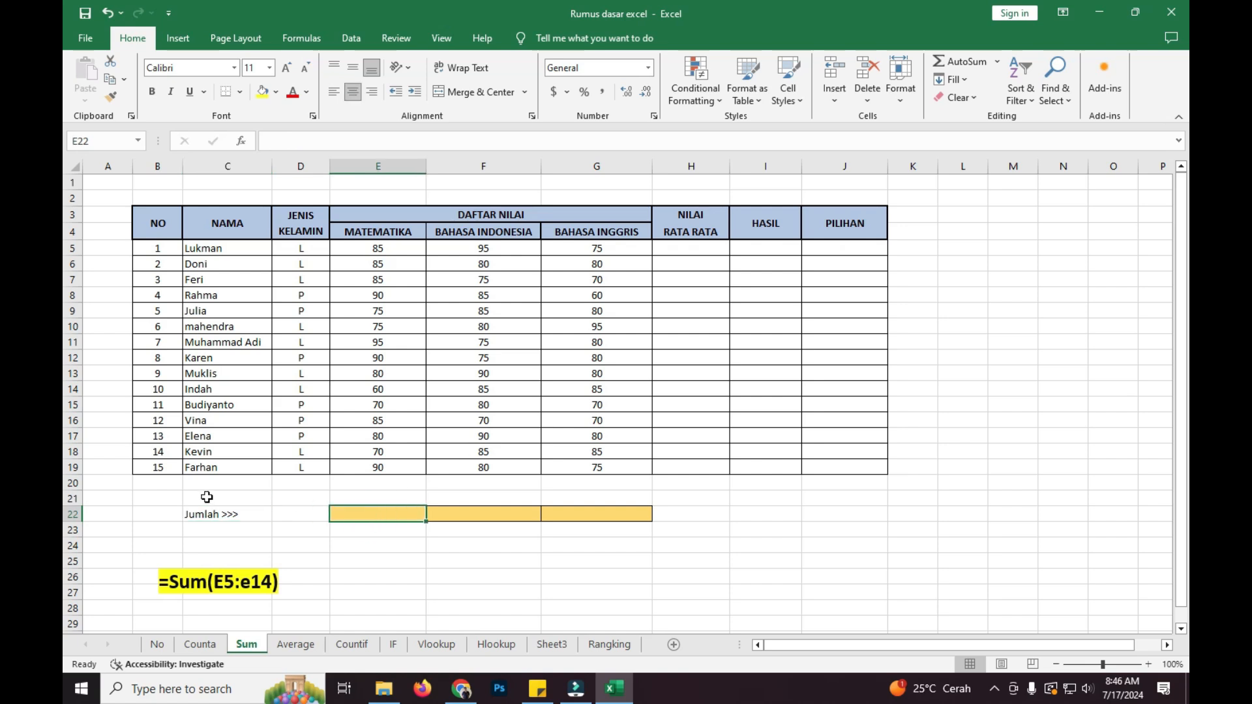
text(=)
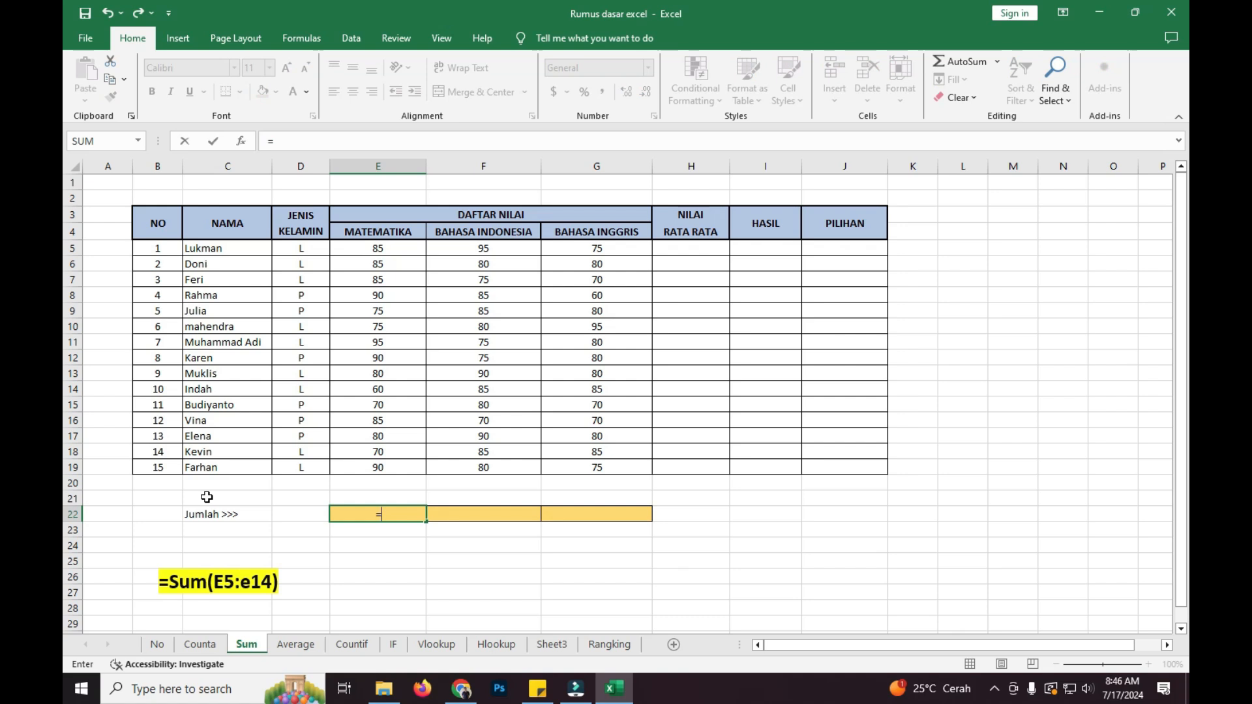
text(sum)
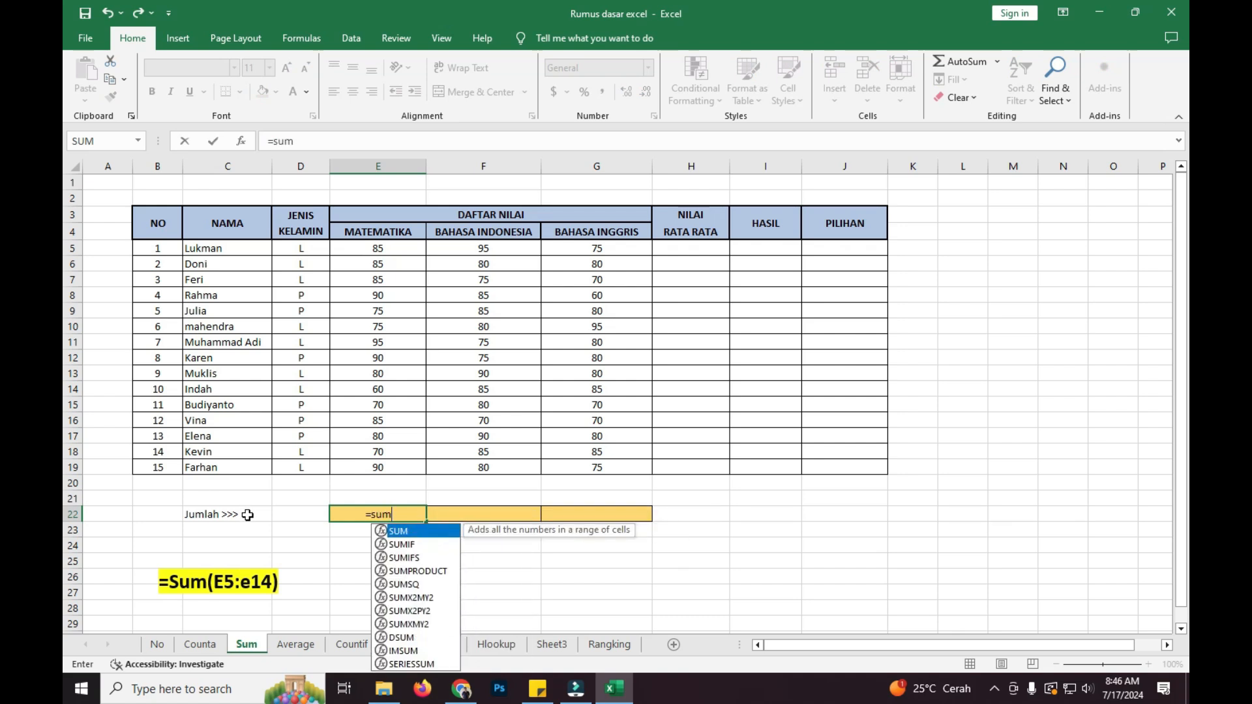
double_click(431, 530)
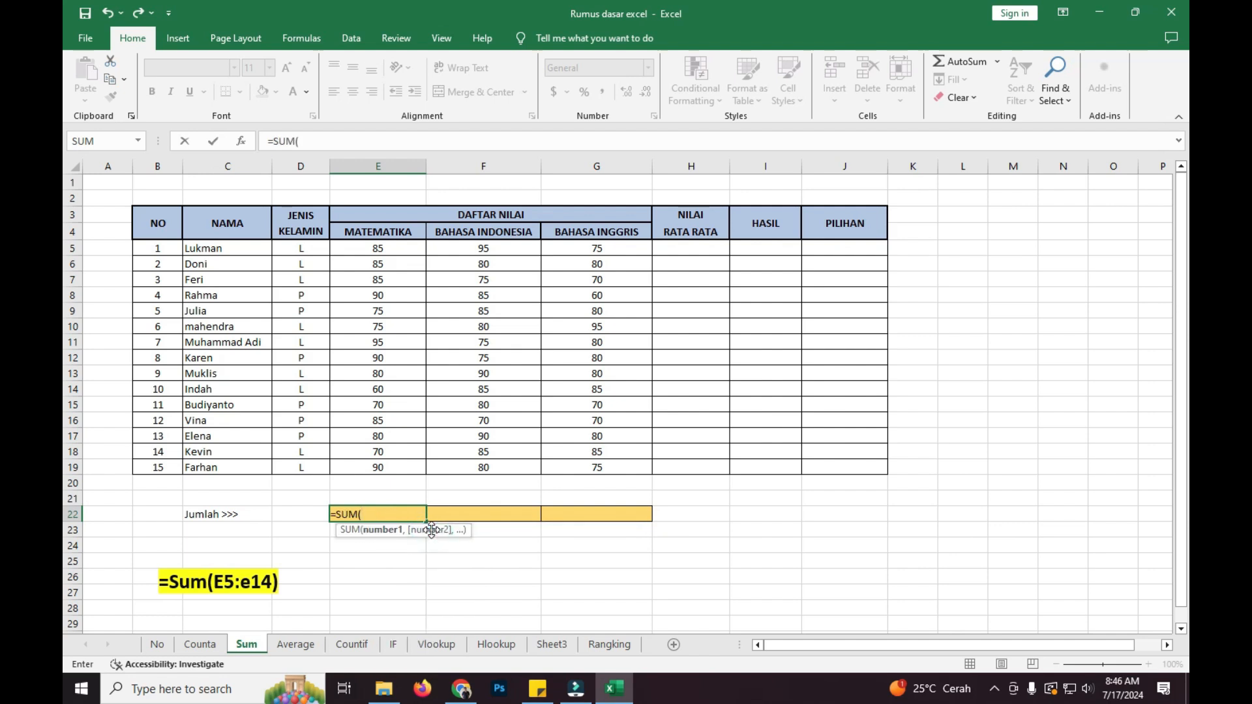
click(377, 246)
drag(377, 247, 379, 470)
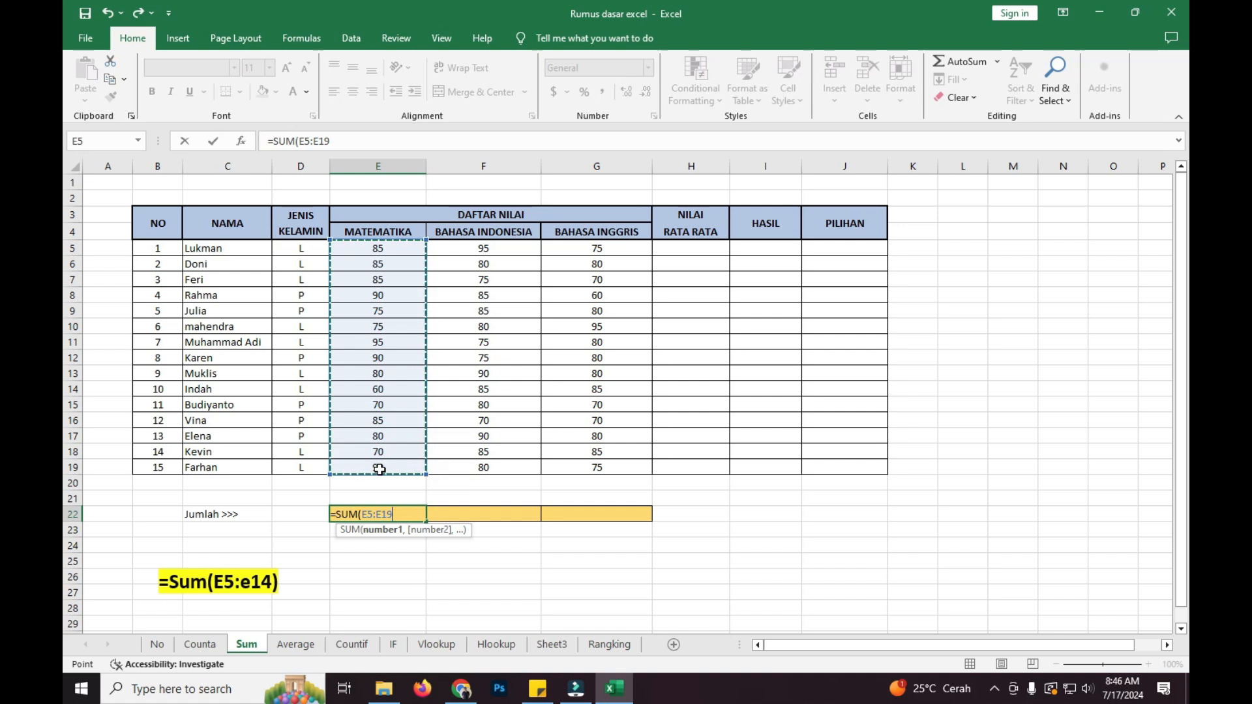
text())
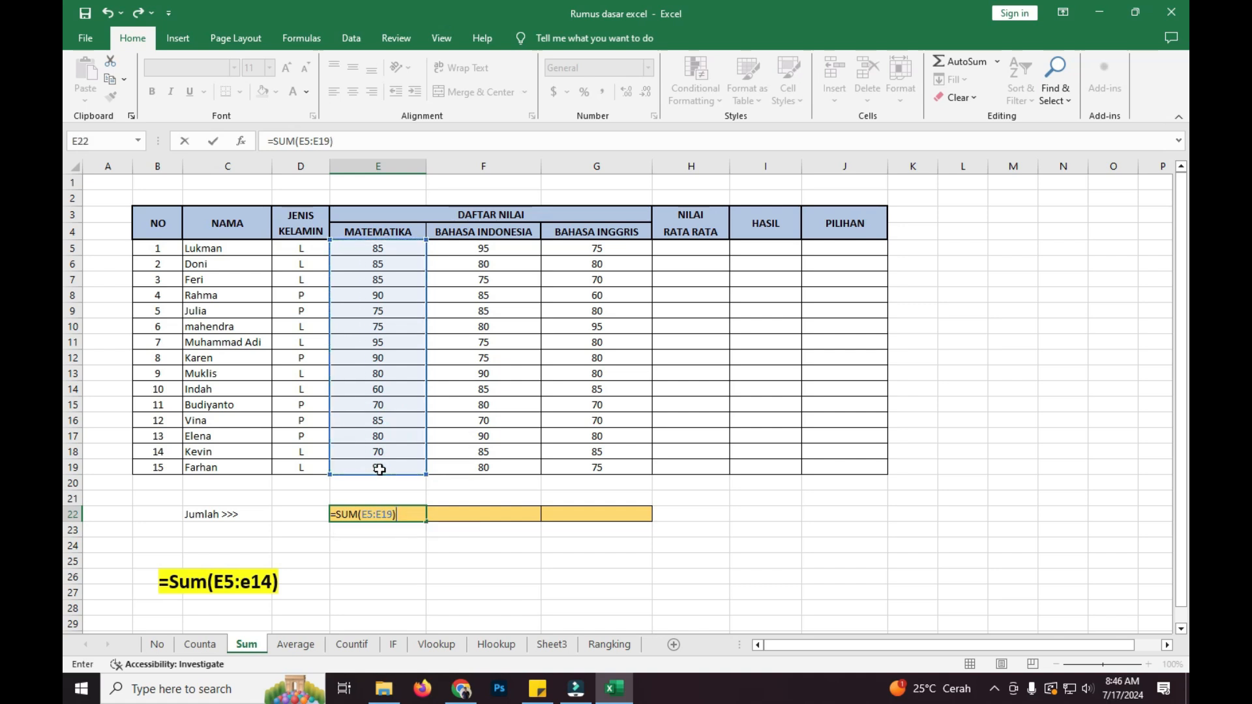
key(Return)
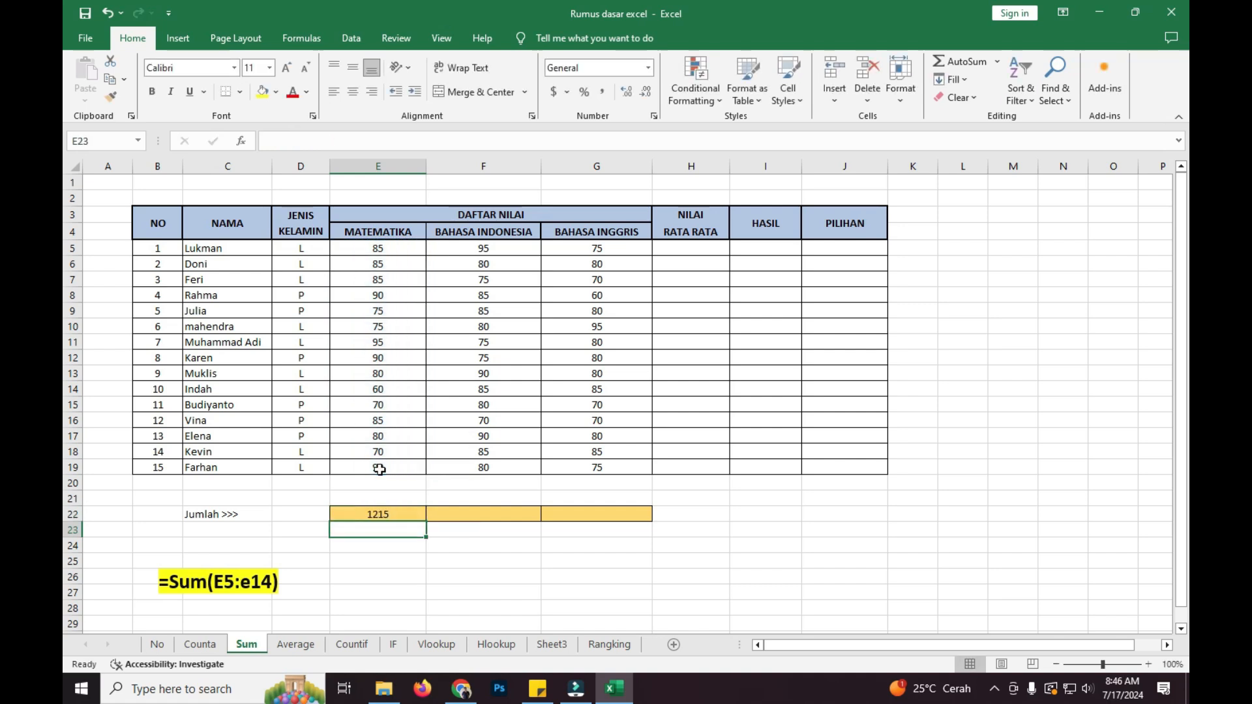
Step: Copy the SUM formula from E22 across to F22 and G22 and check the copied formulas
click(379, 512)
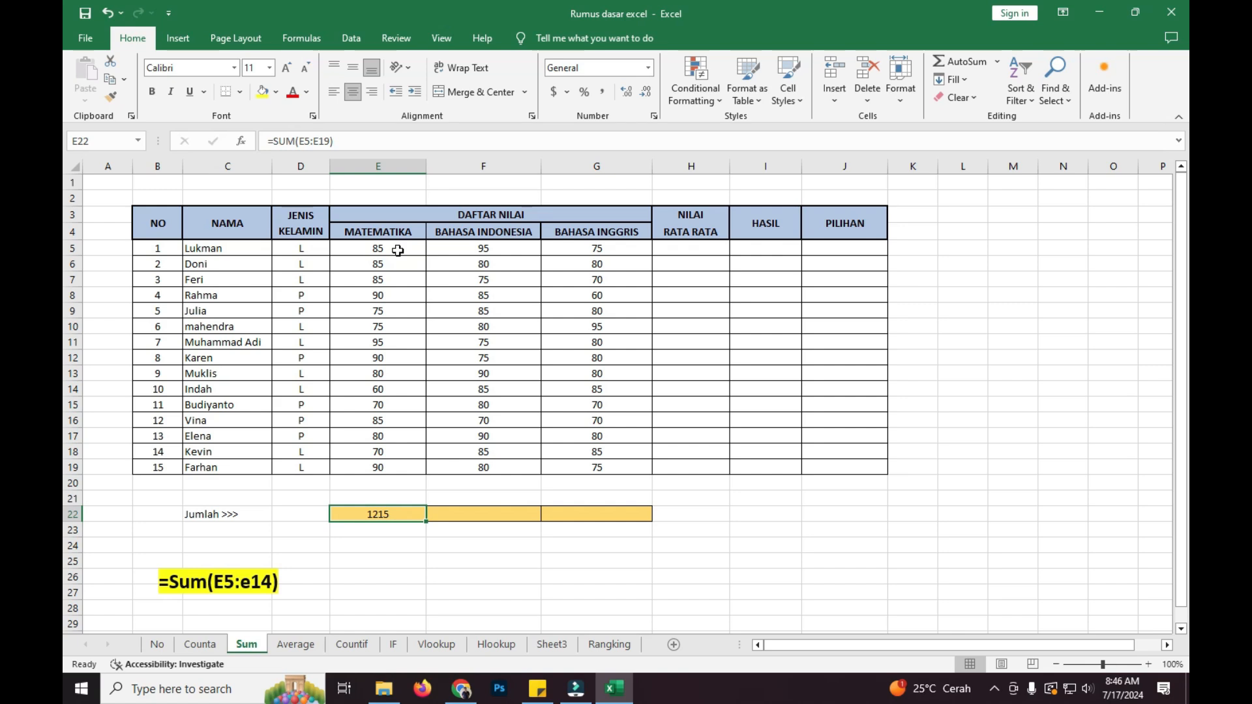
drag(427, 521, 651, 518)
click(657, 514)
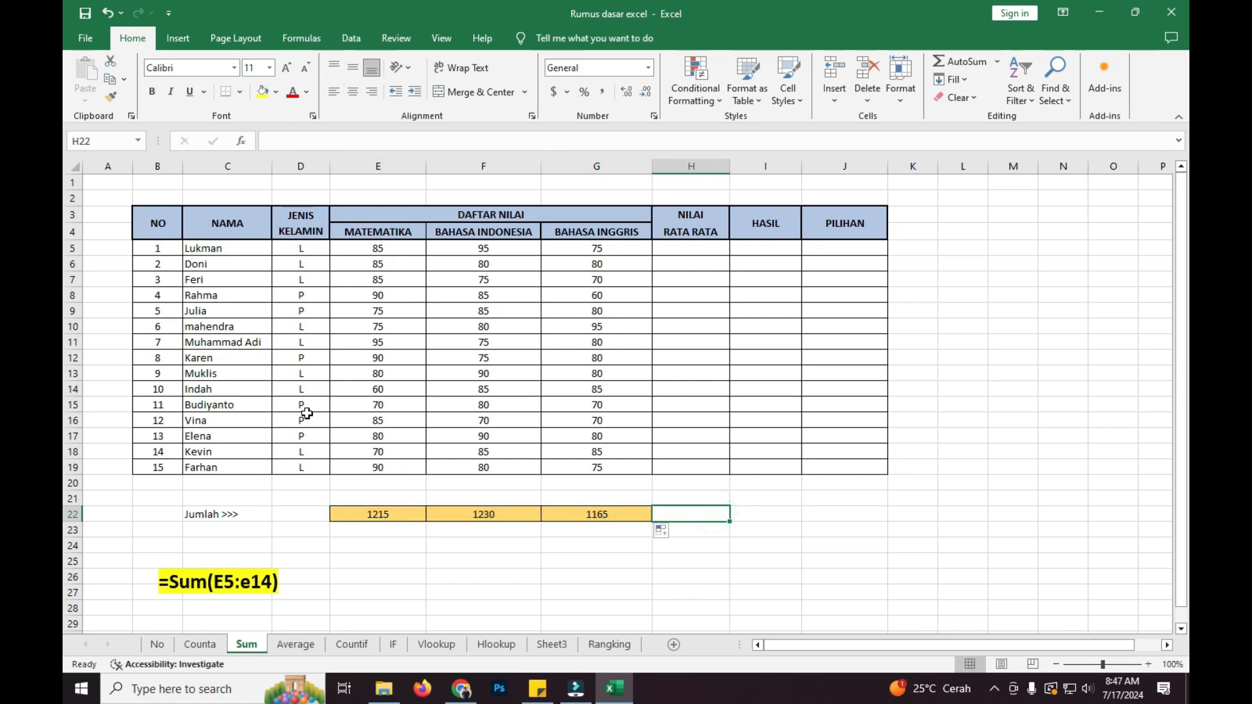
click(504, 512)
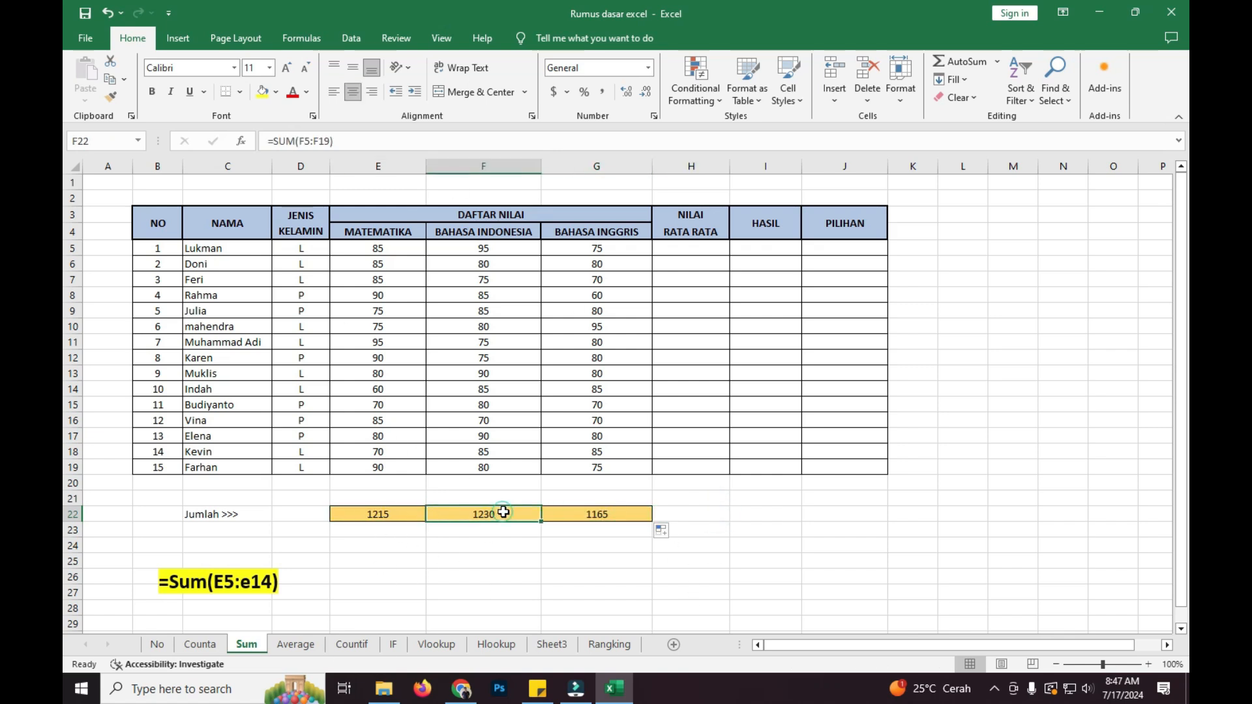
click(609, 514)
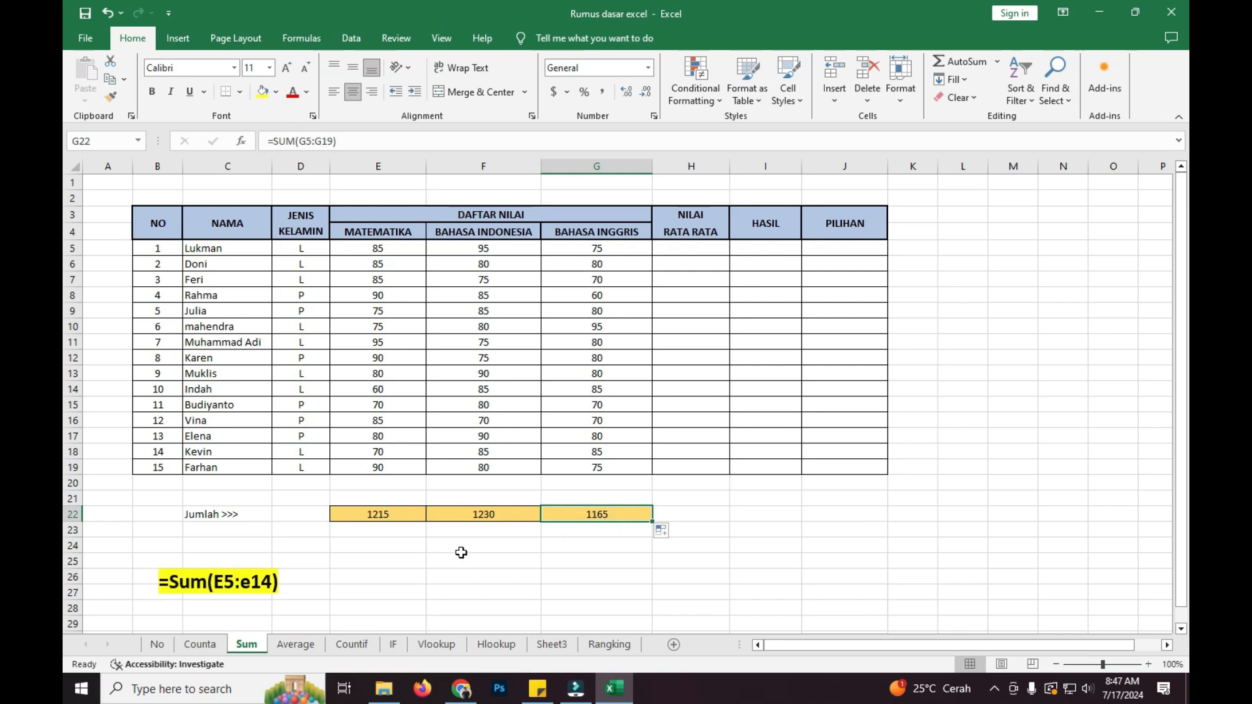
Step: Switch to the Average sheet and enter =AVERAGE(E5:G5) in cell H5 under NILAI RATA RATA
click(295, 644)
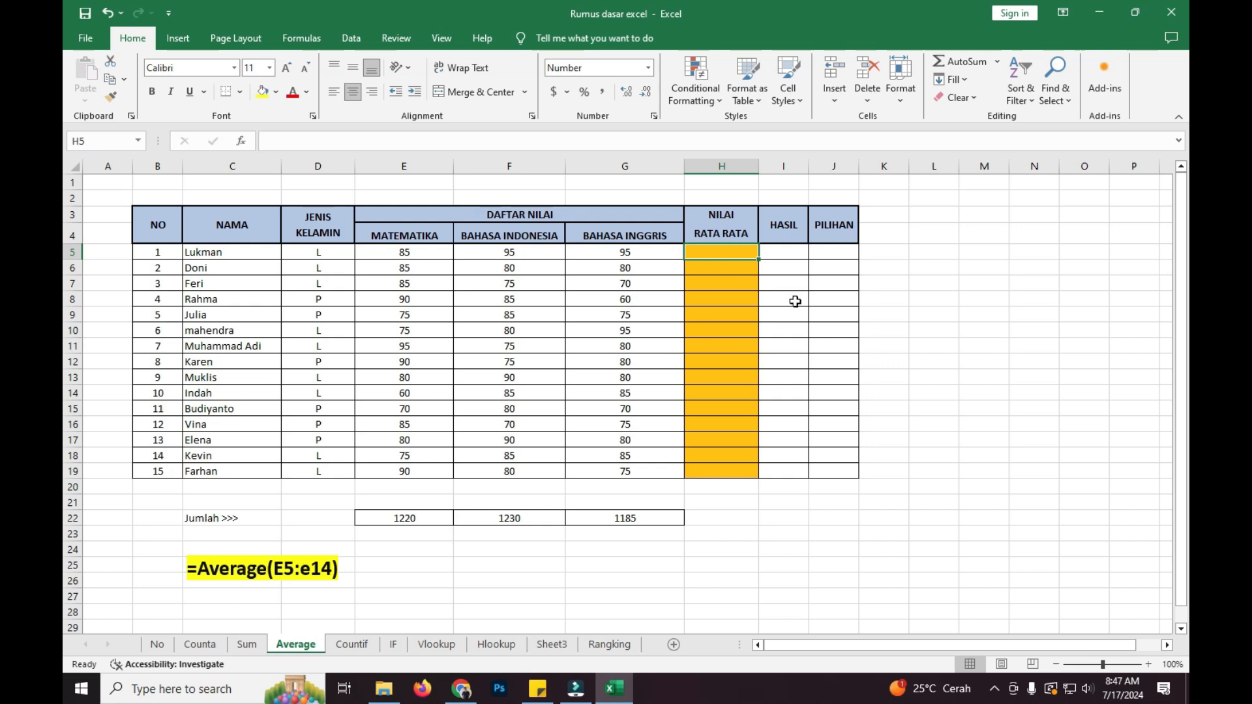
text(=)
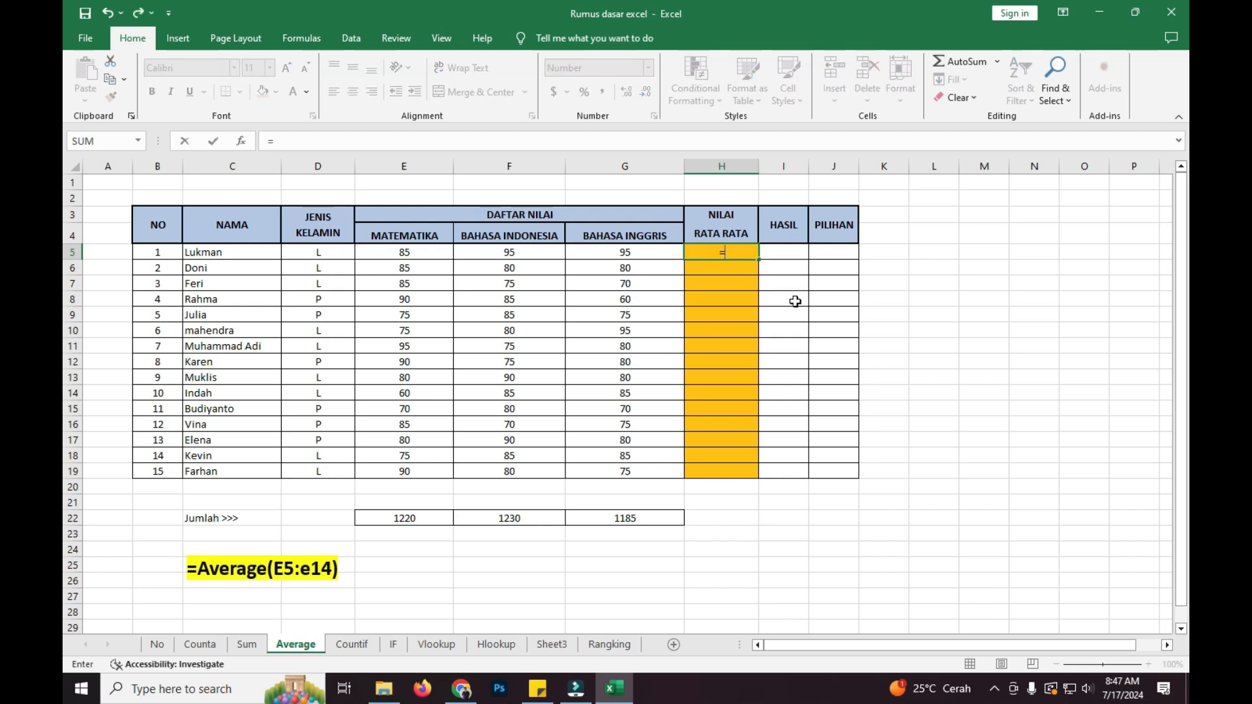
text(ave)
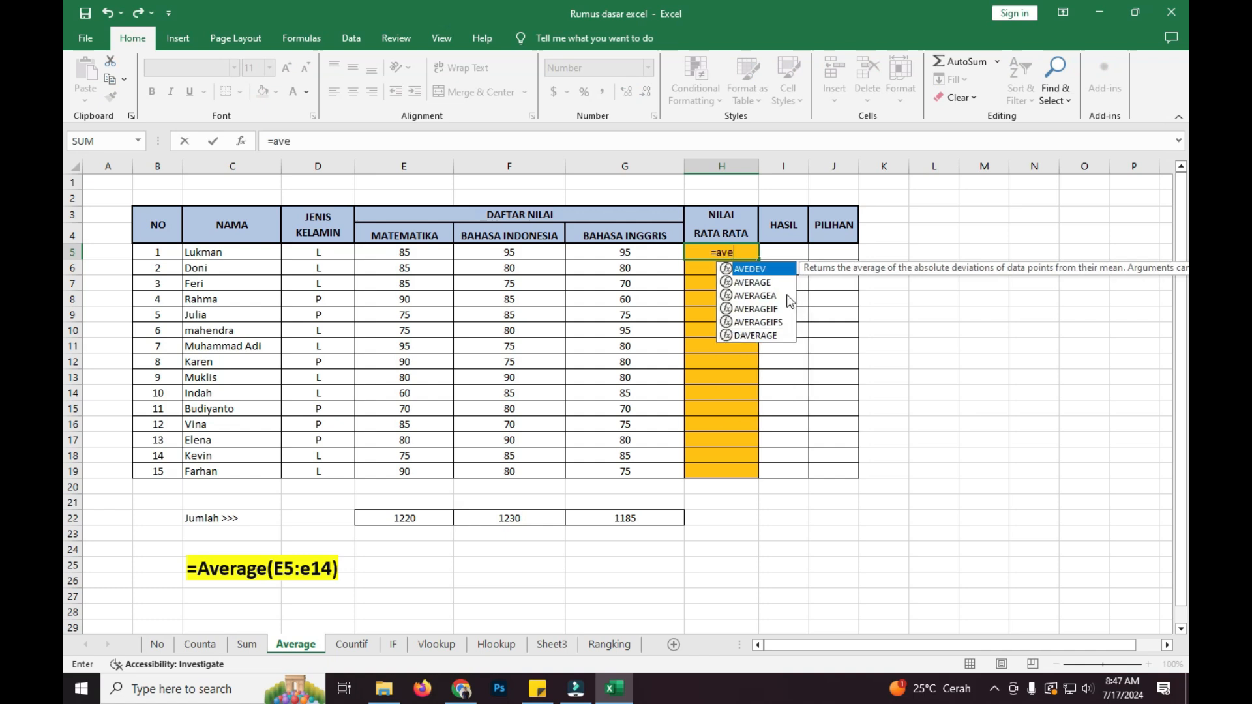
click(767, 281)
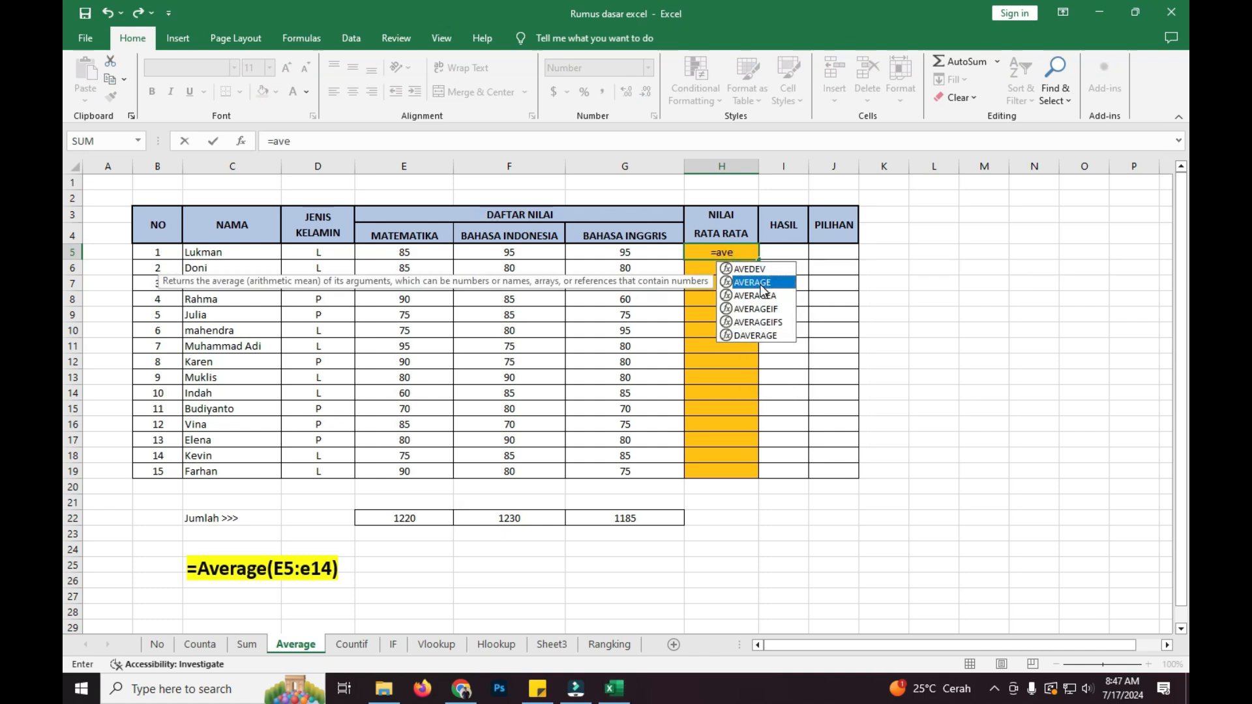
double_click(761, 288)
drag(383, 254, 618, 253)
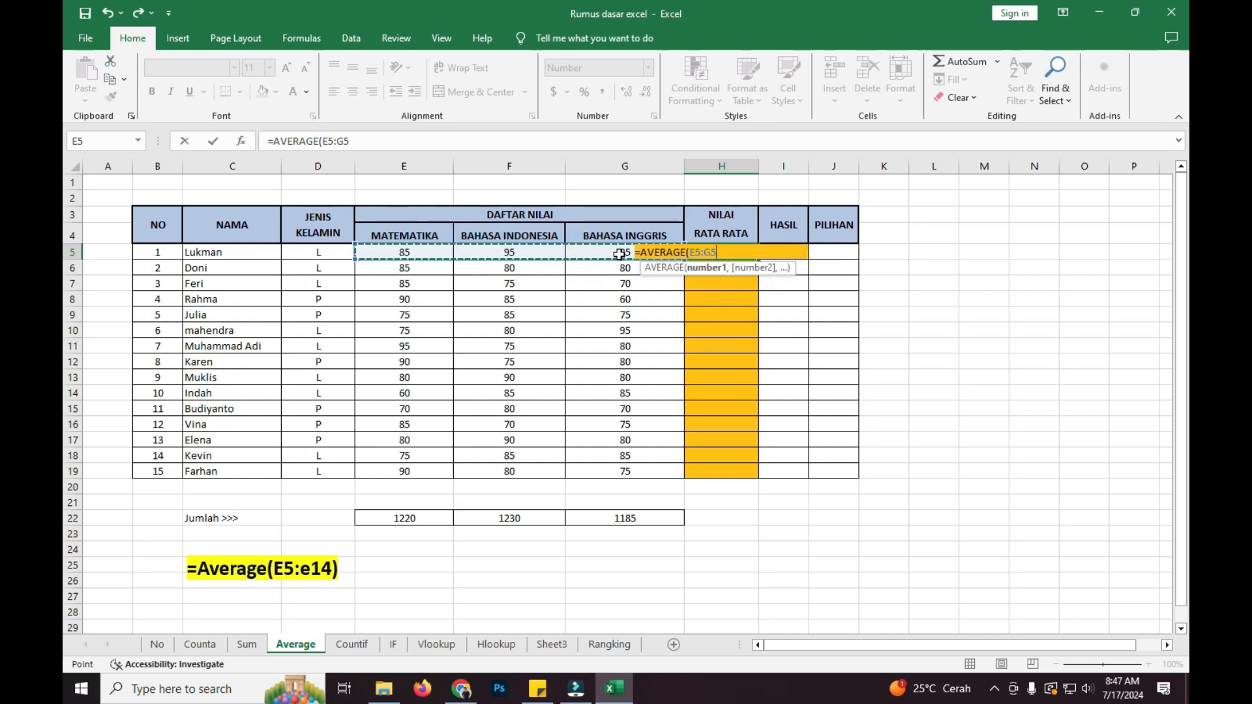
text())
key(Return)
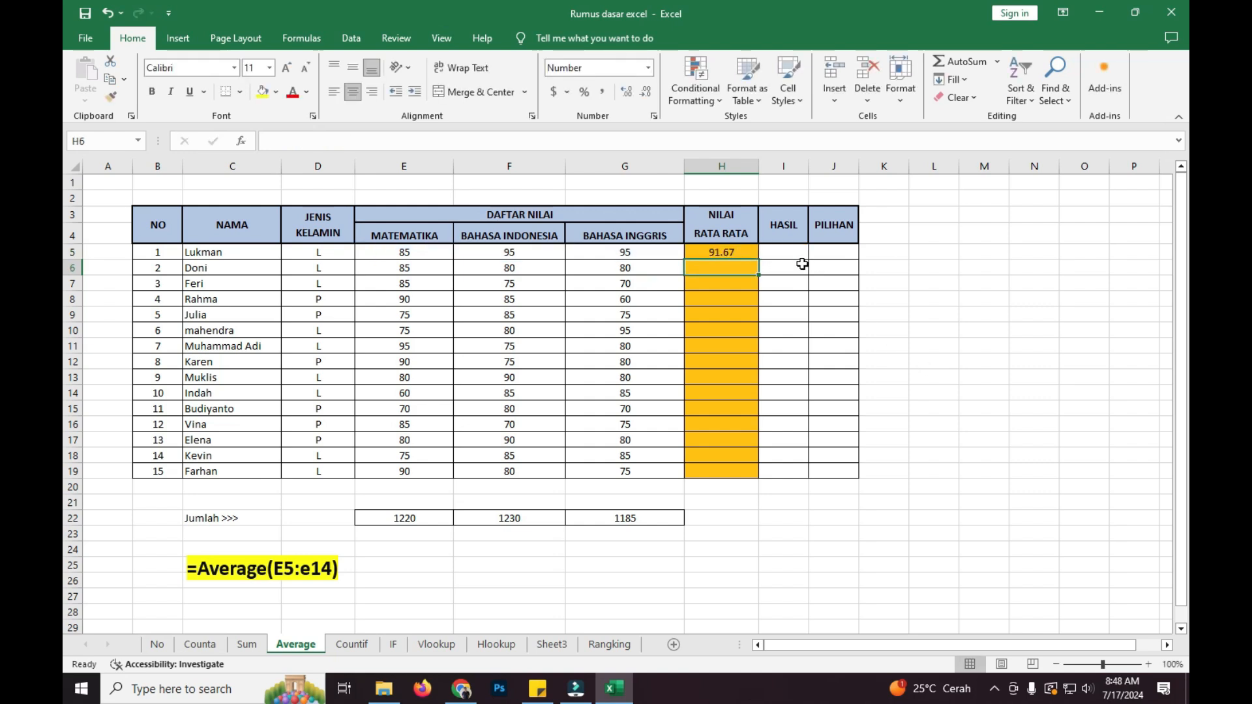
Step: Fill the AVERAGE formula from H5 down to H19 for the remaining students
click(716, 251)
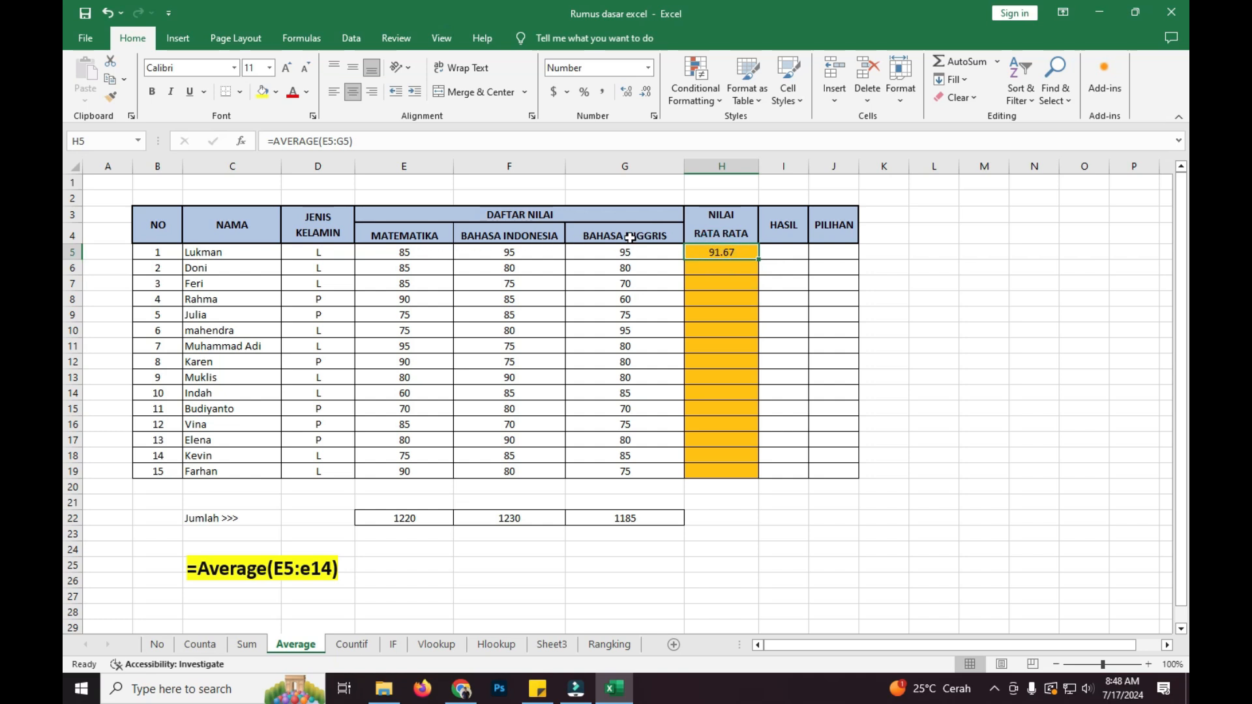
drag(758, 261, 767, 483)
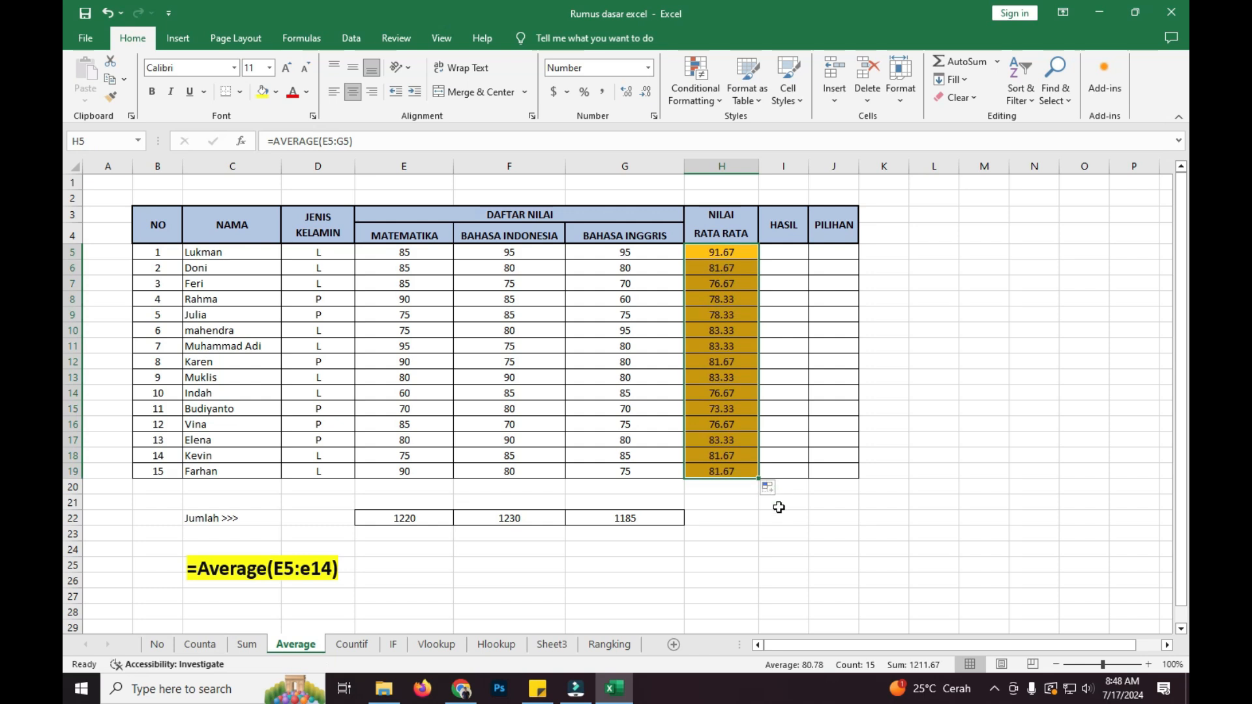
click(770, 503)
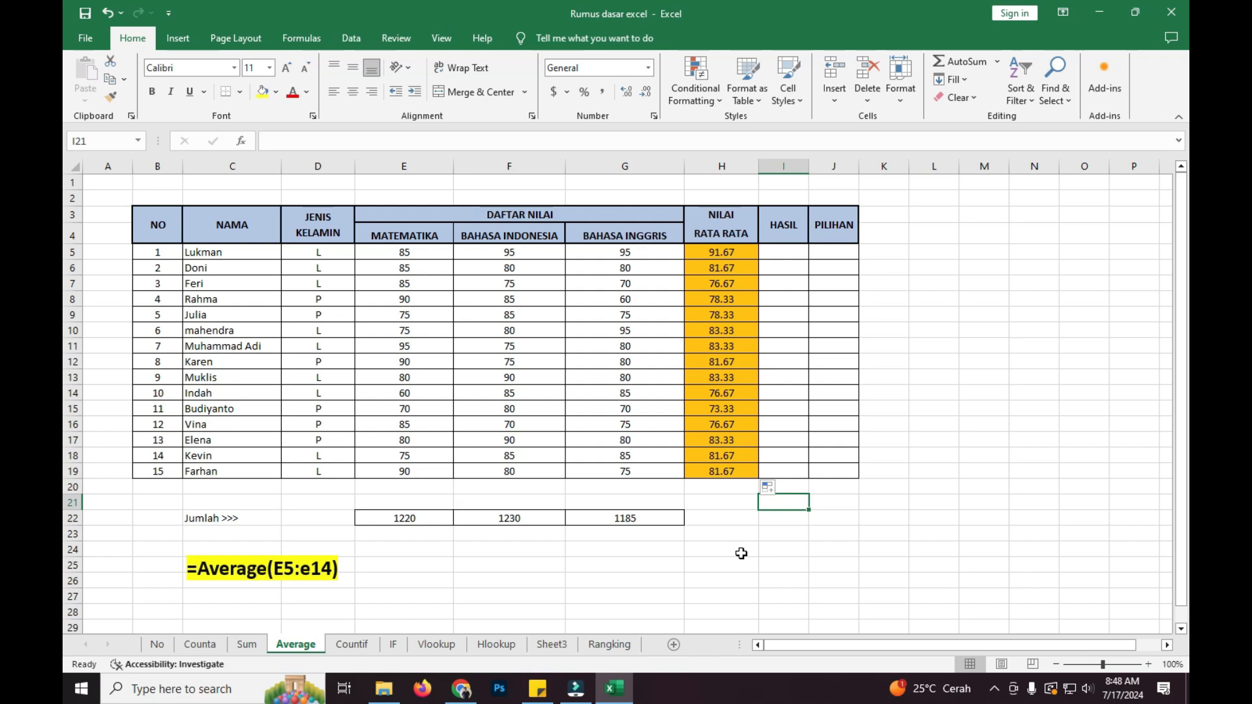
Step: Switch to the Countif sheet and examine the L and P entries under JENIS KELAMIN in D5 and D8
click(351, 643)
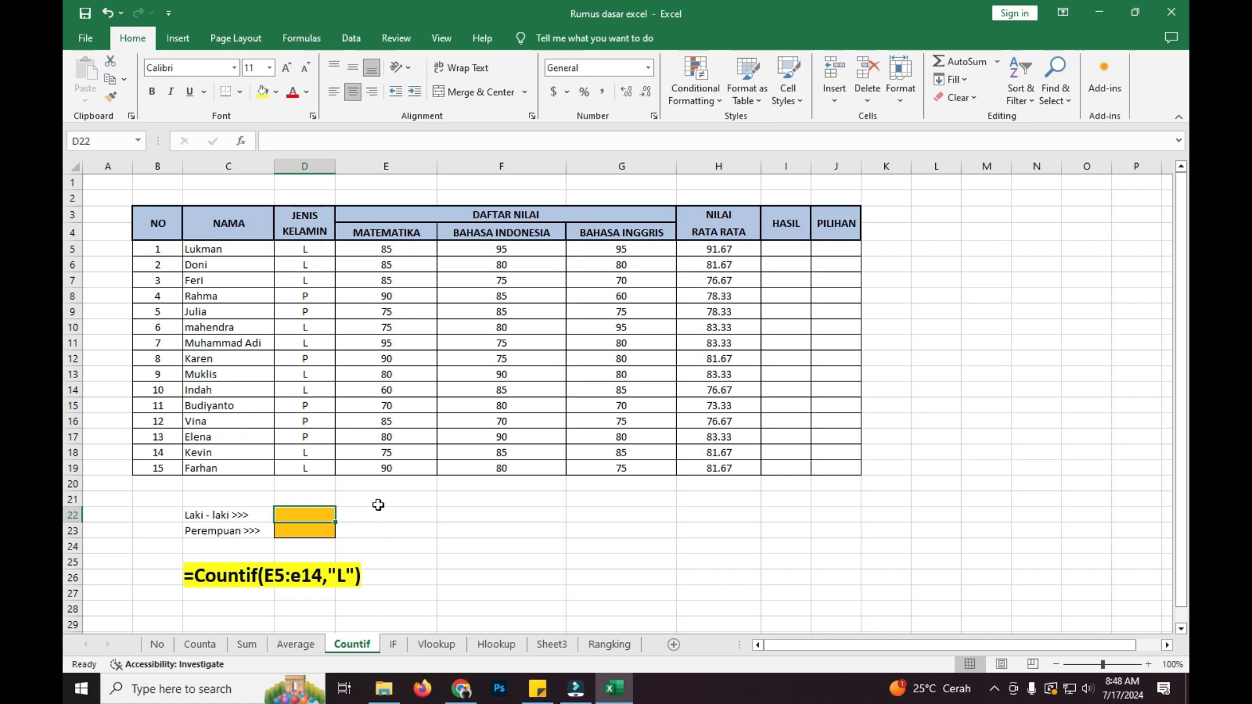
click(320, 251)
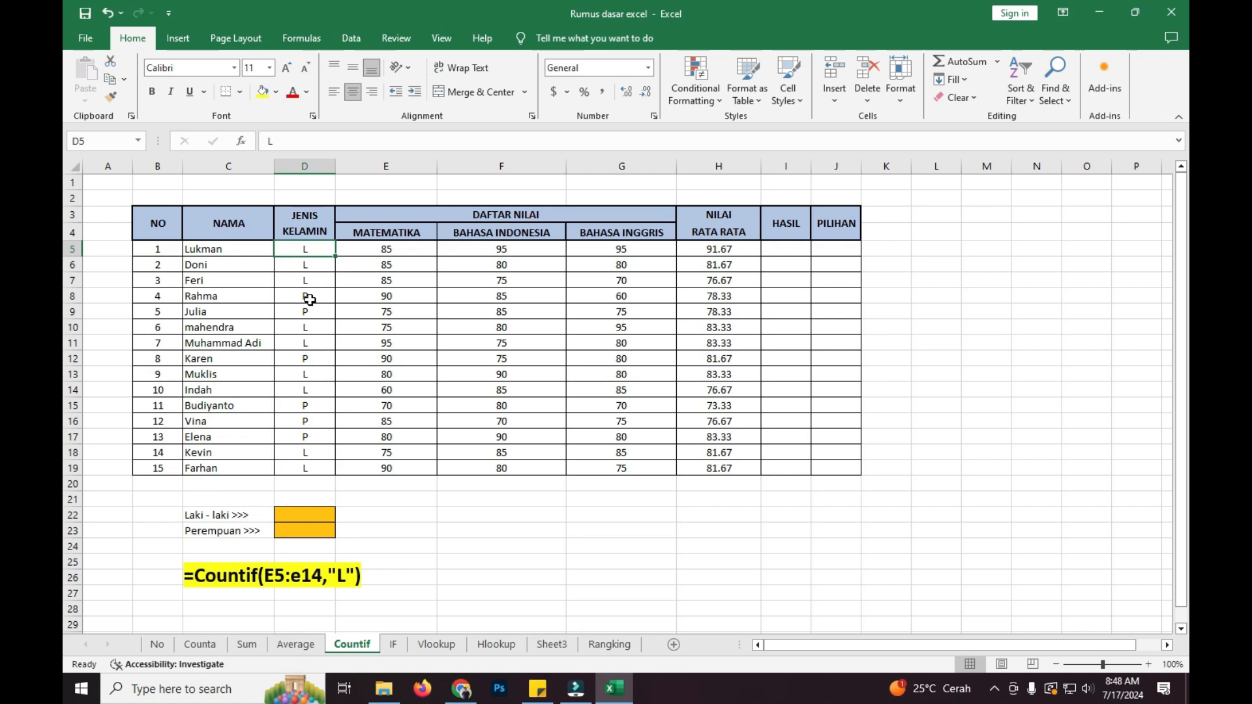
click(309, 299)
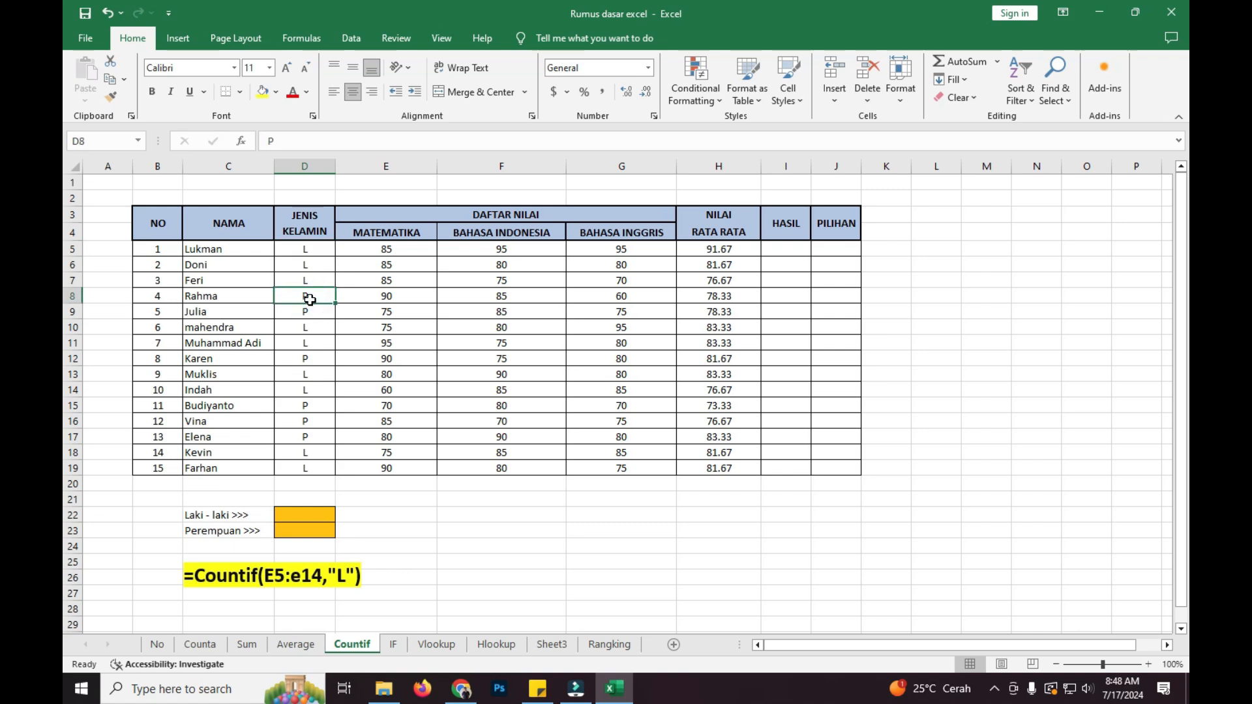
click(306, 252)
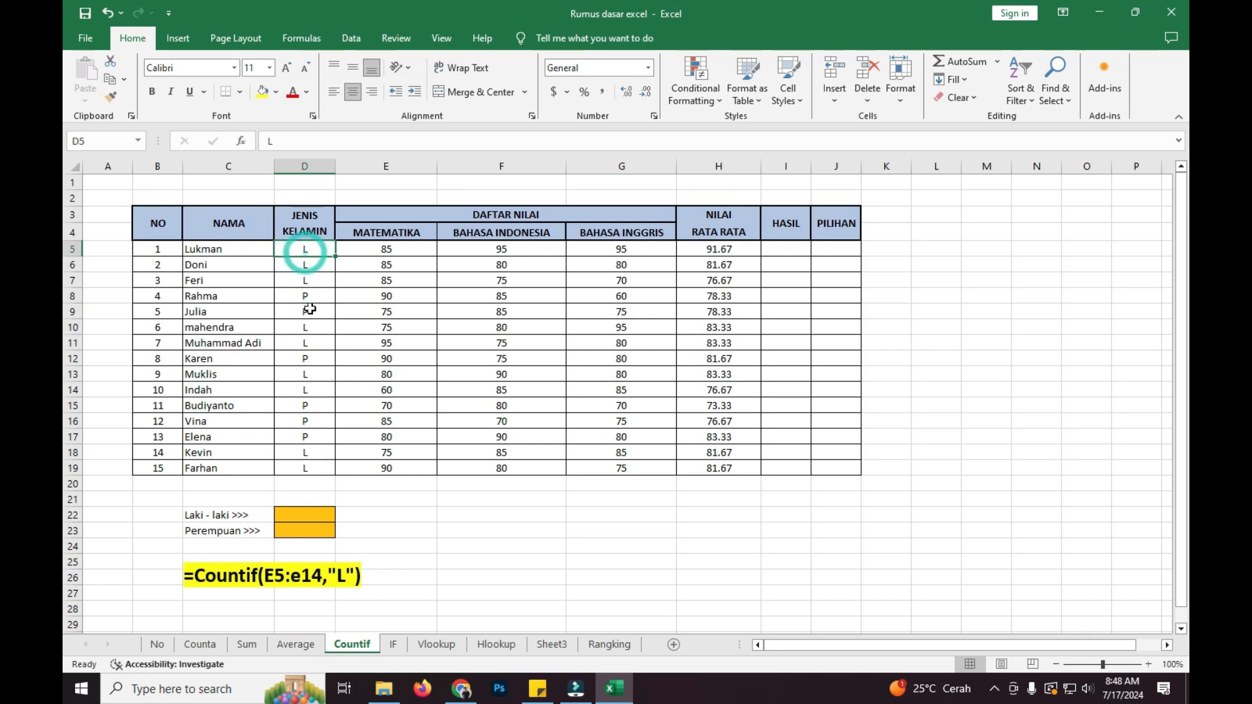
click(310, 296)
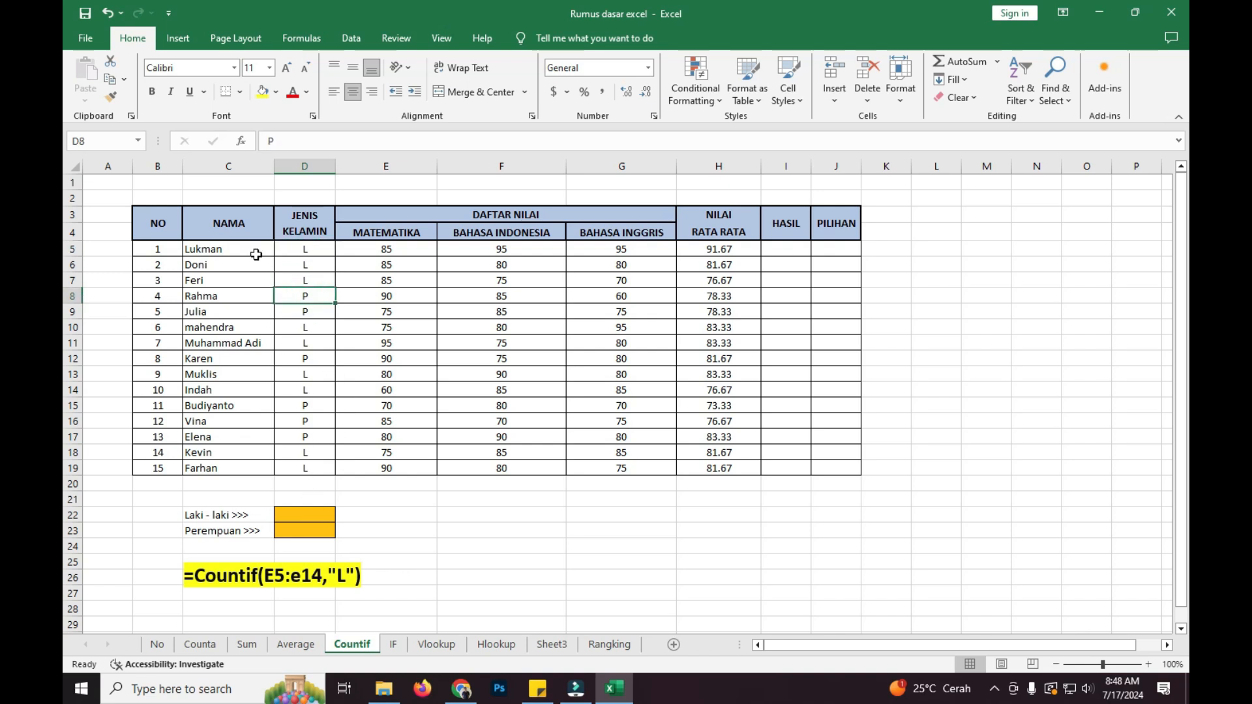
Step: Enter the formula =COUNTIF(D5:D19,"L") in cell D22 to count the Laki - laki students
click(304, 515)
text(=)
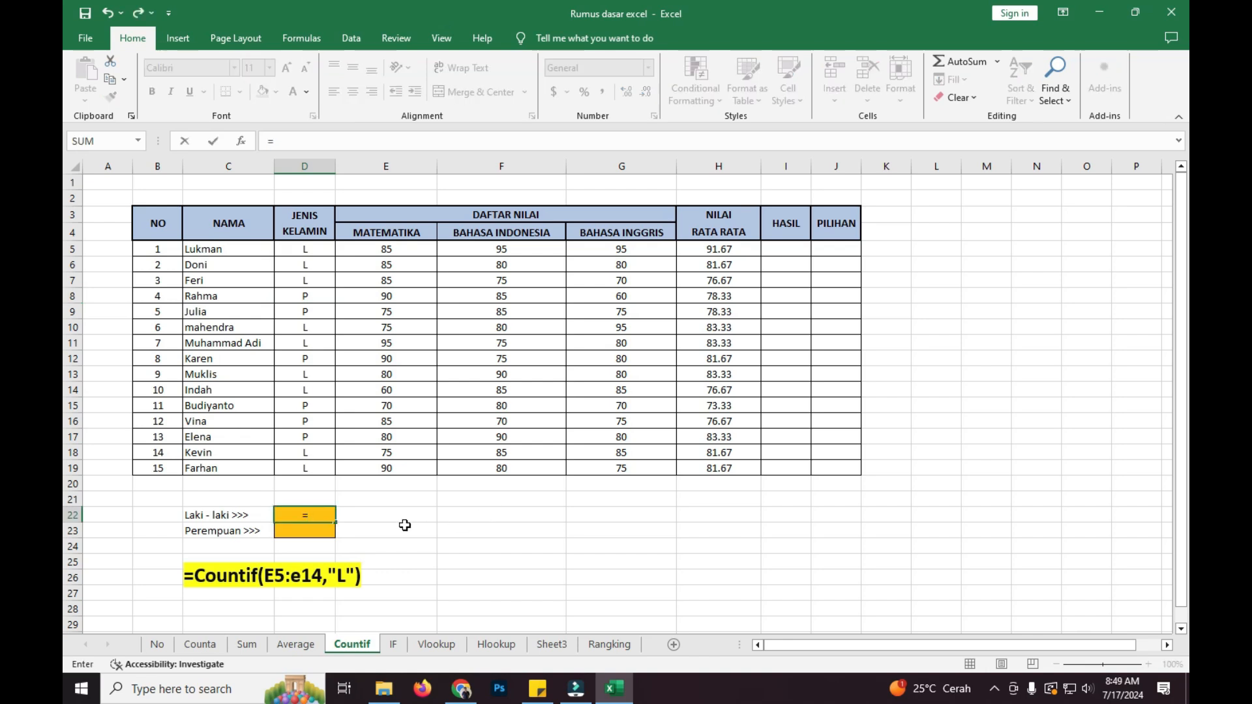
text(coun)
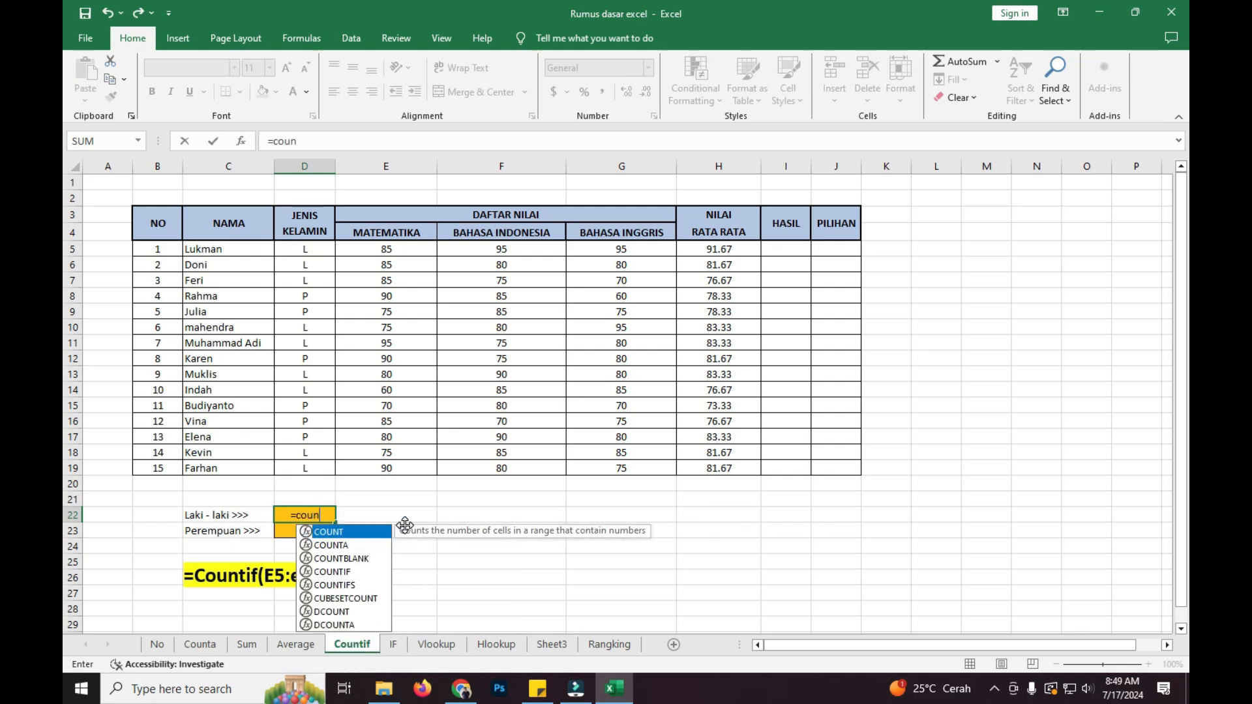
double_click(328, 571)
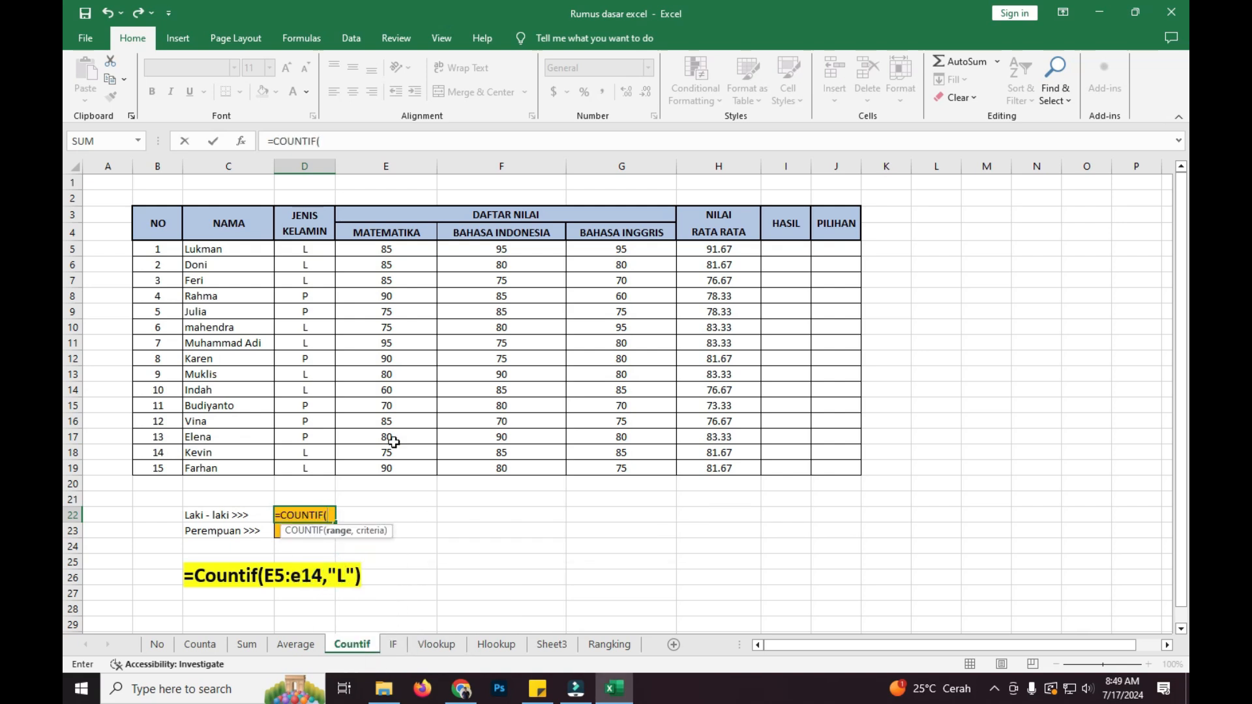
click(326, 248)
drag(326, 247, 329, 463)
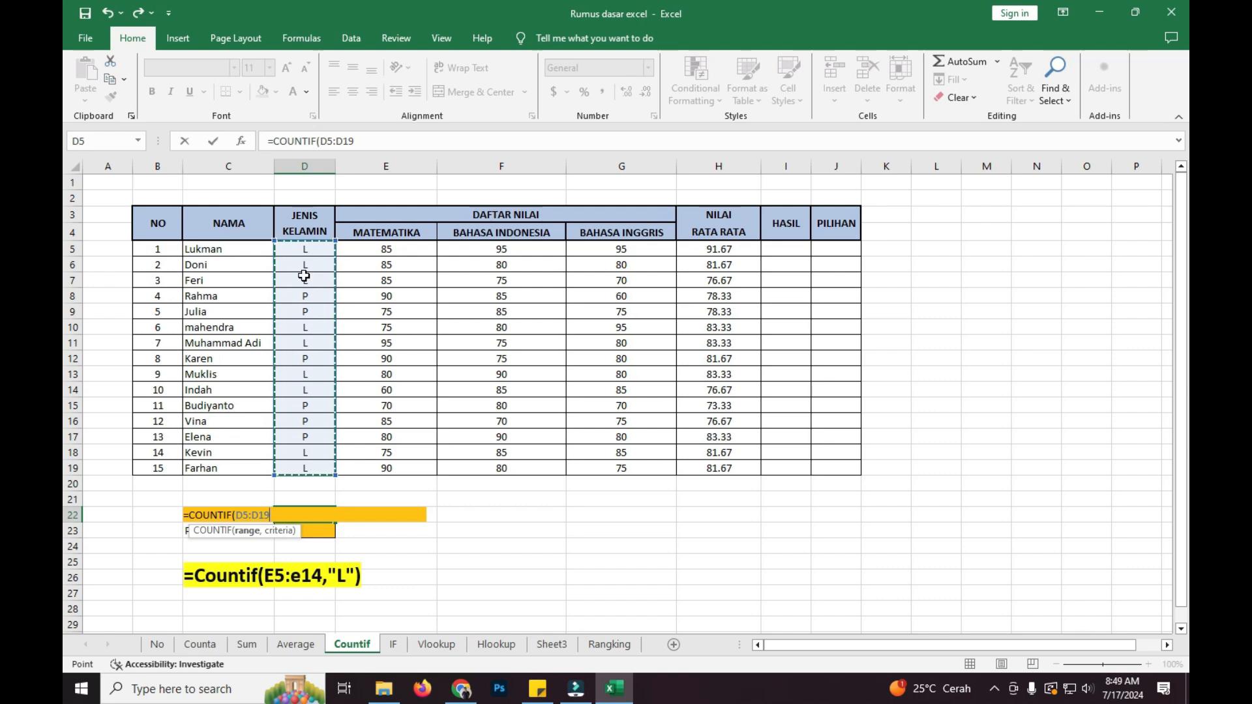
text(,"L)
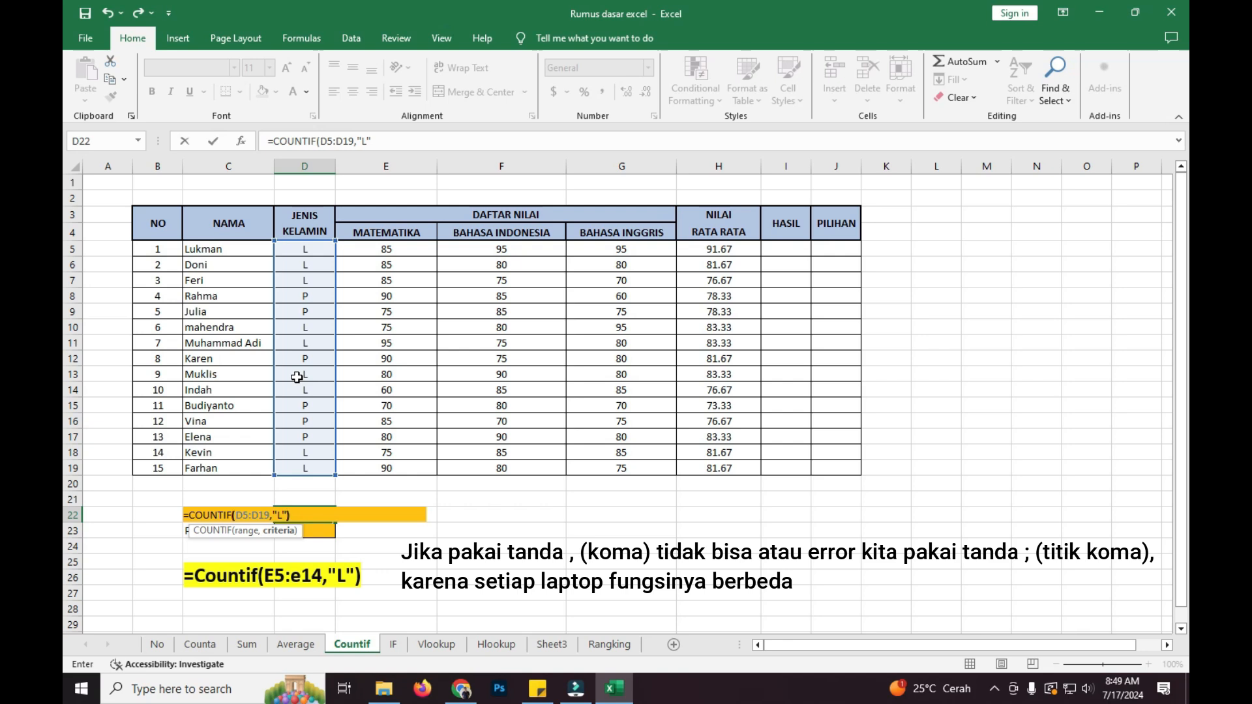
key(Return)
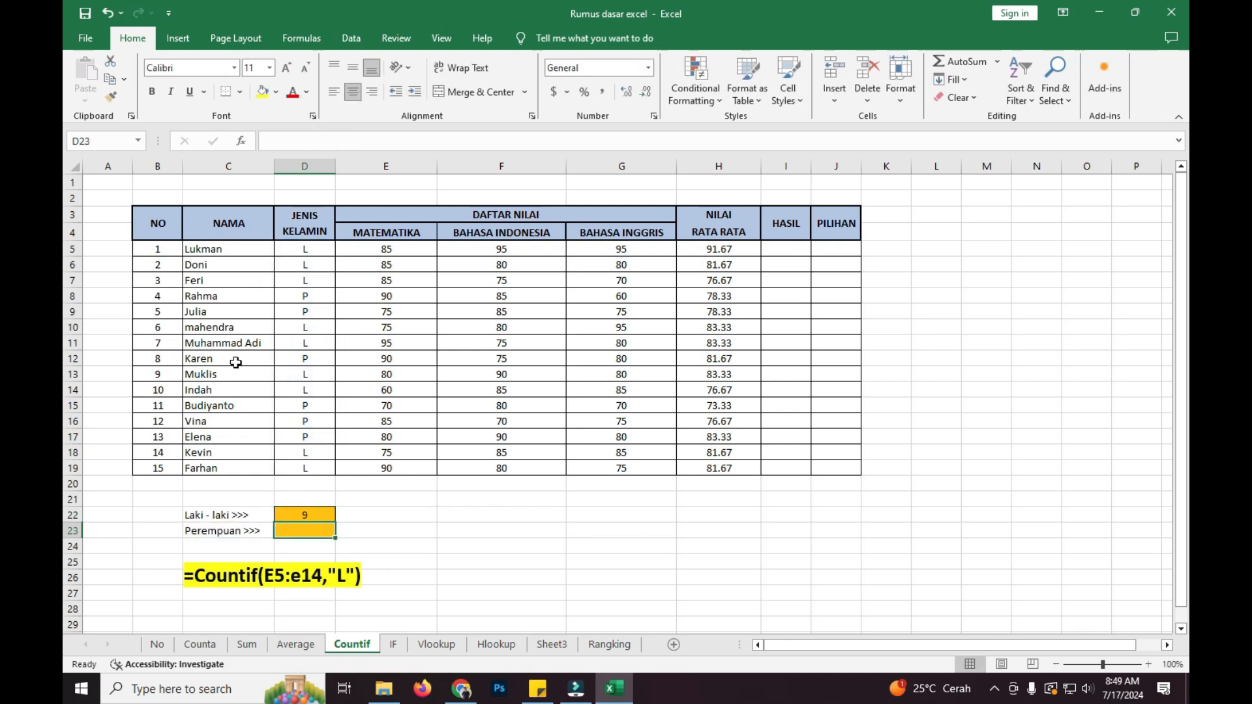
Step: Enter the formula =COUNTIF(D5:D19,"P") in cell D23 to count the Perempuan students, and check both counts against the last student number
click(294, 513)
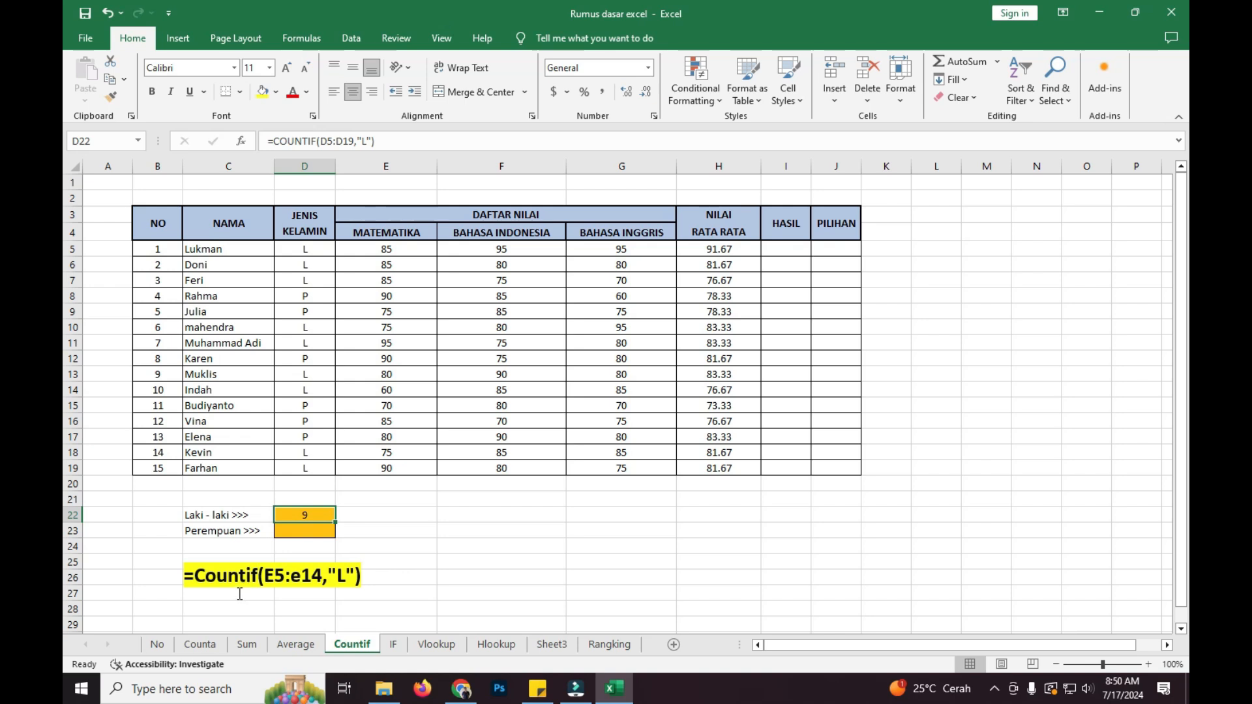
key(Down)
text(=)
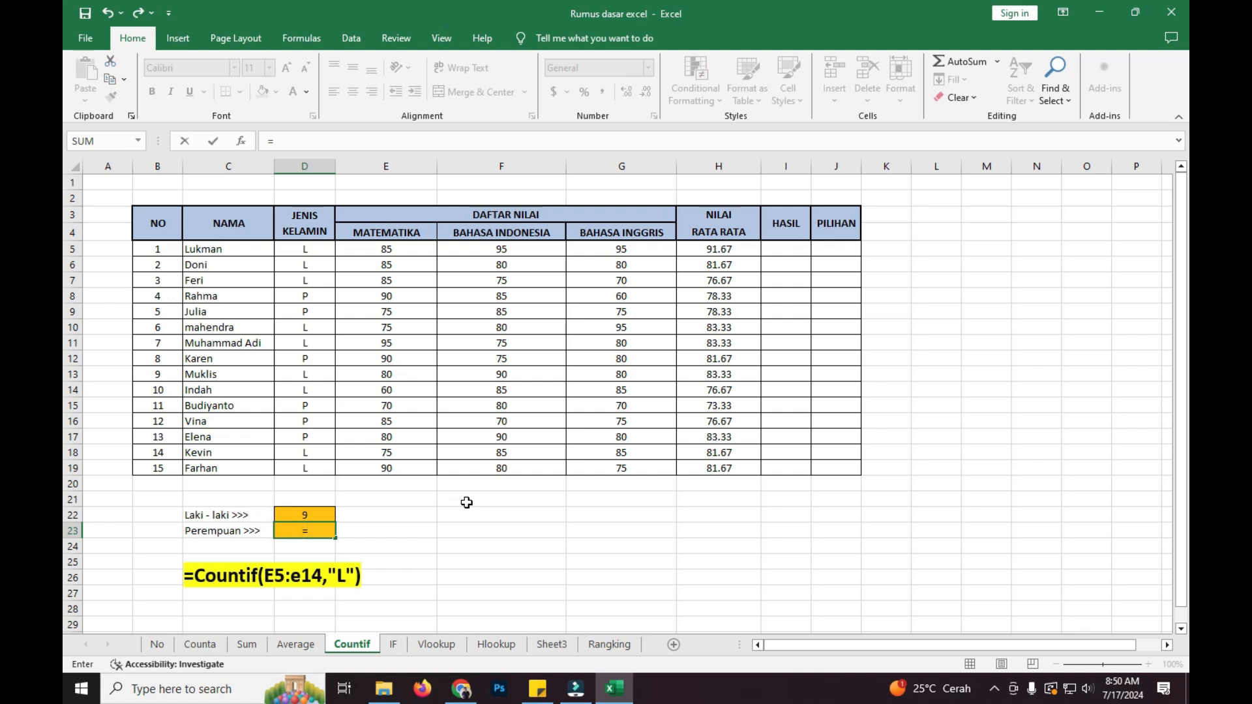
text(coun)
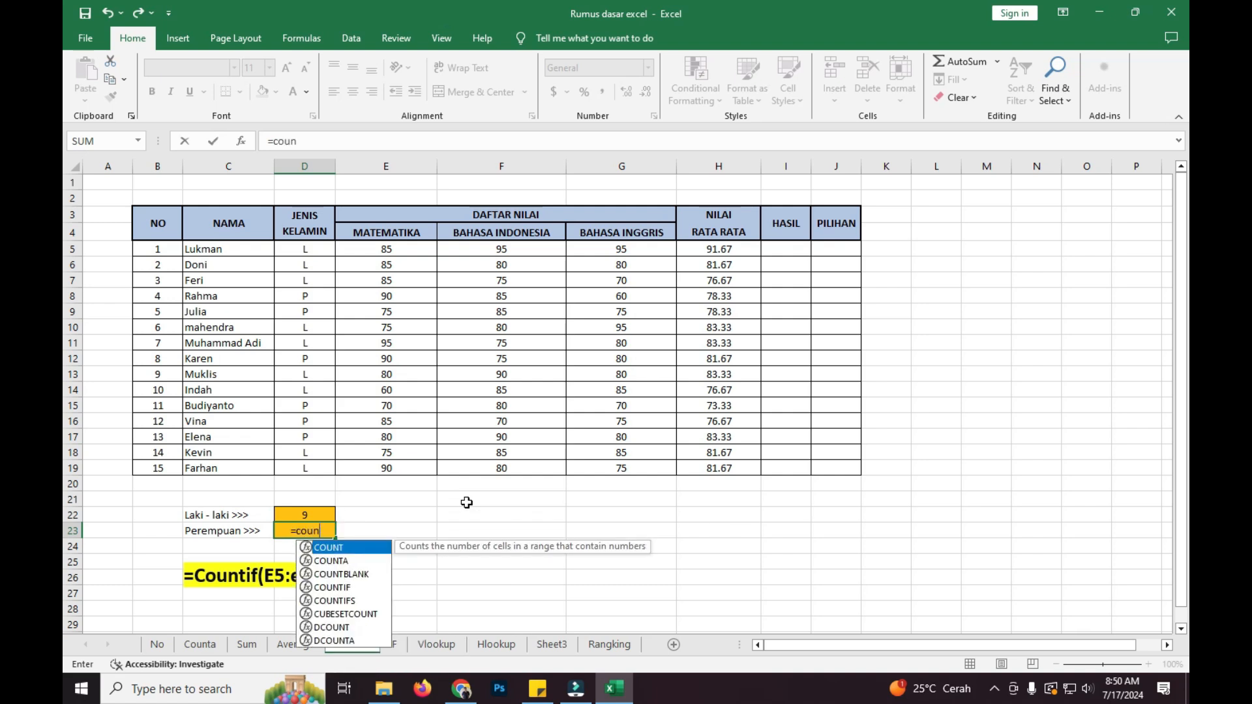
double_click(347, 587)
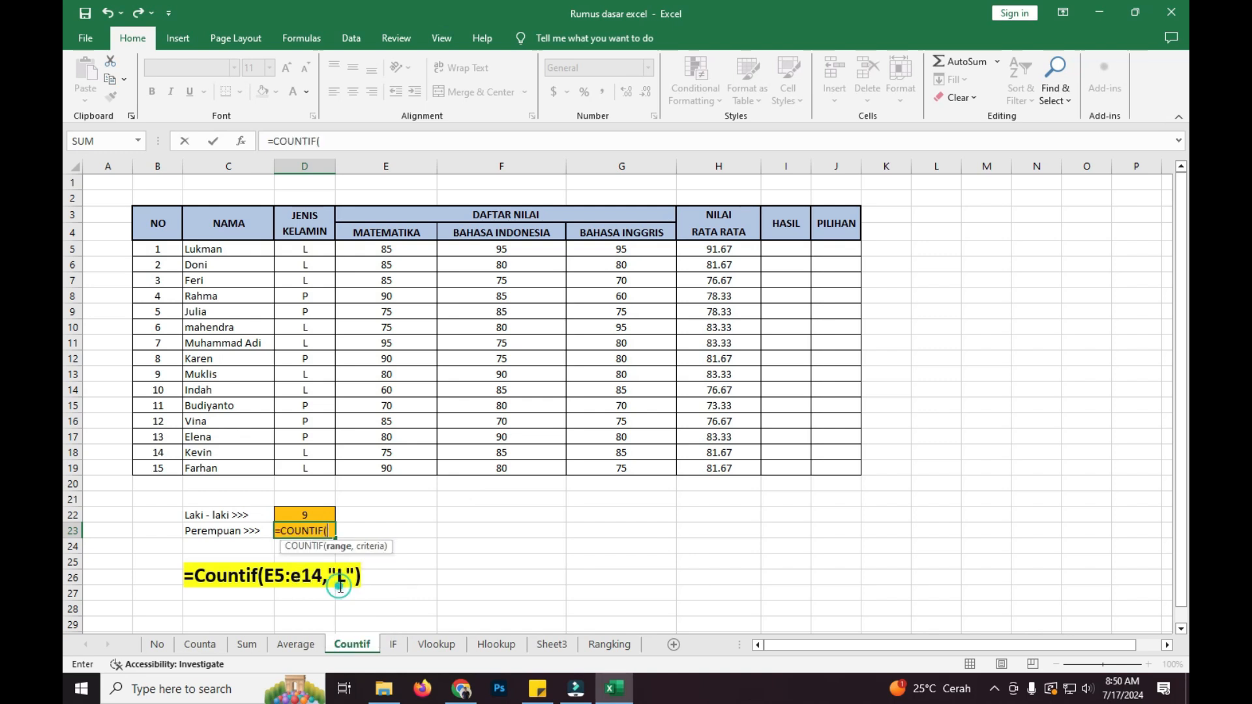
drag(320, 249, 322, 464)
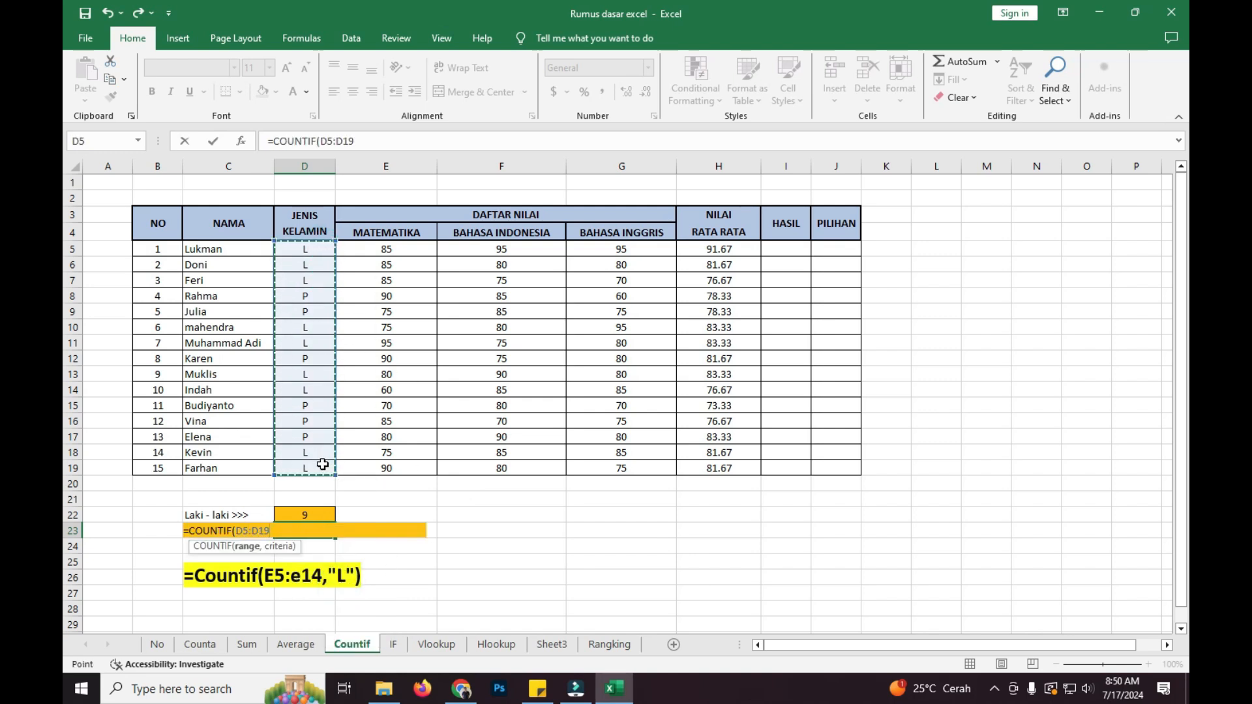
text(,)
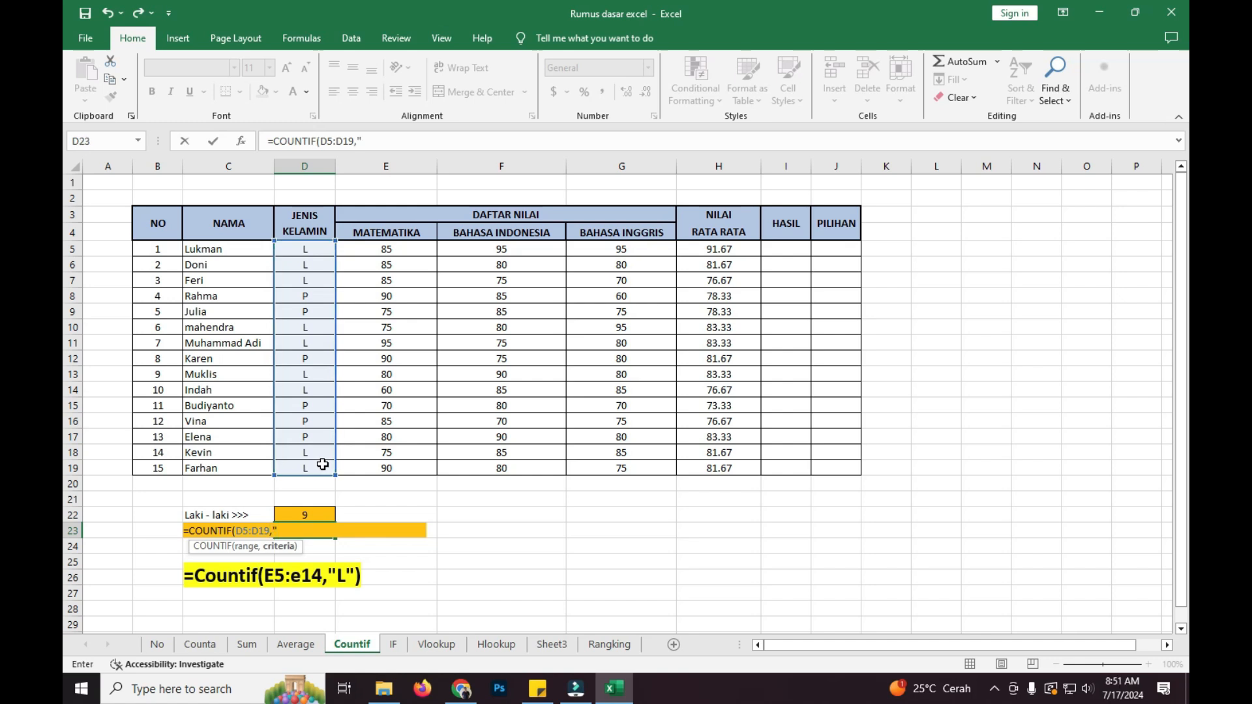
text("P"))
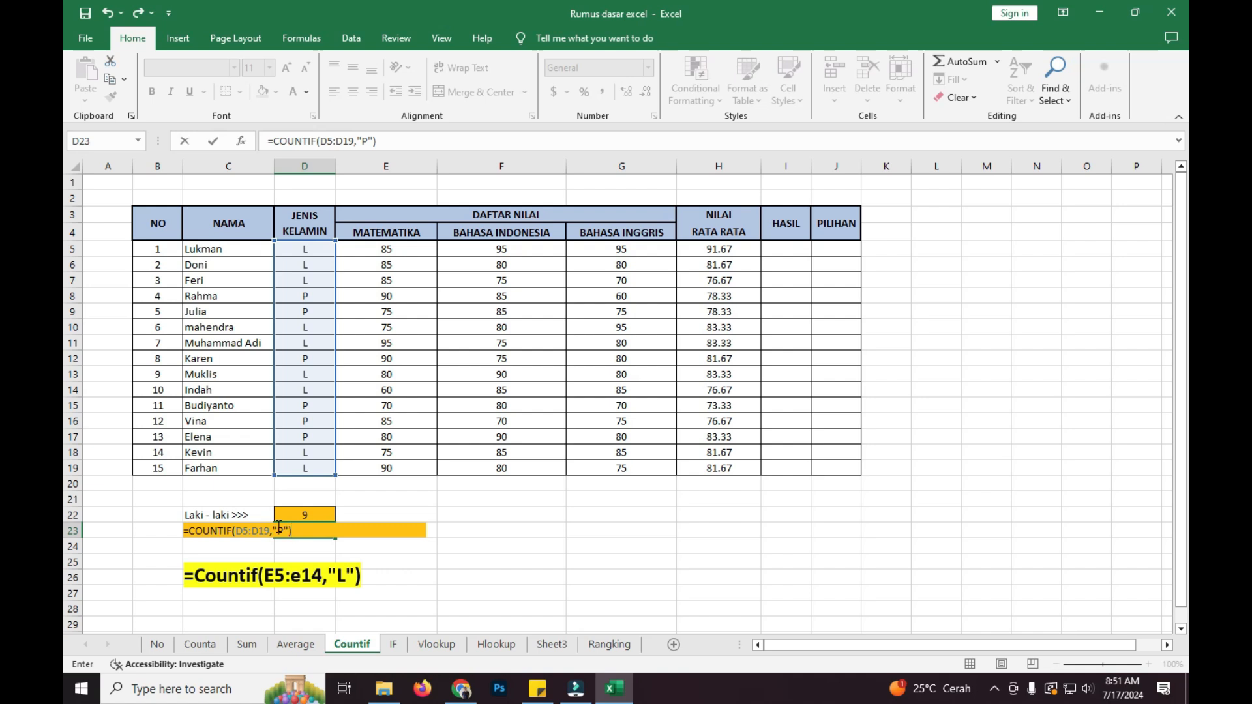
key(Return)
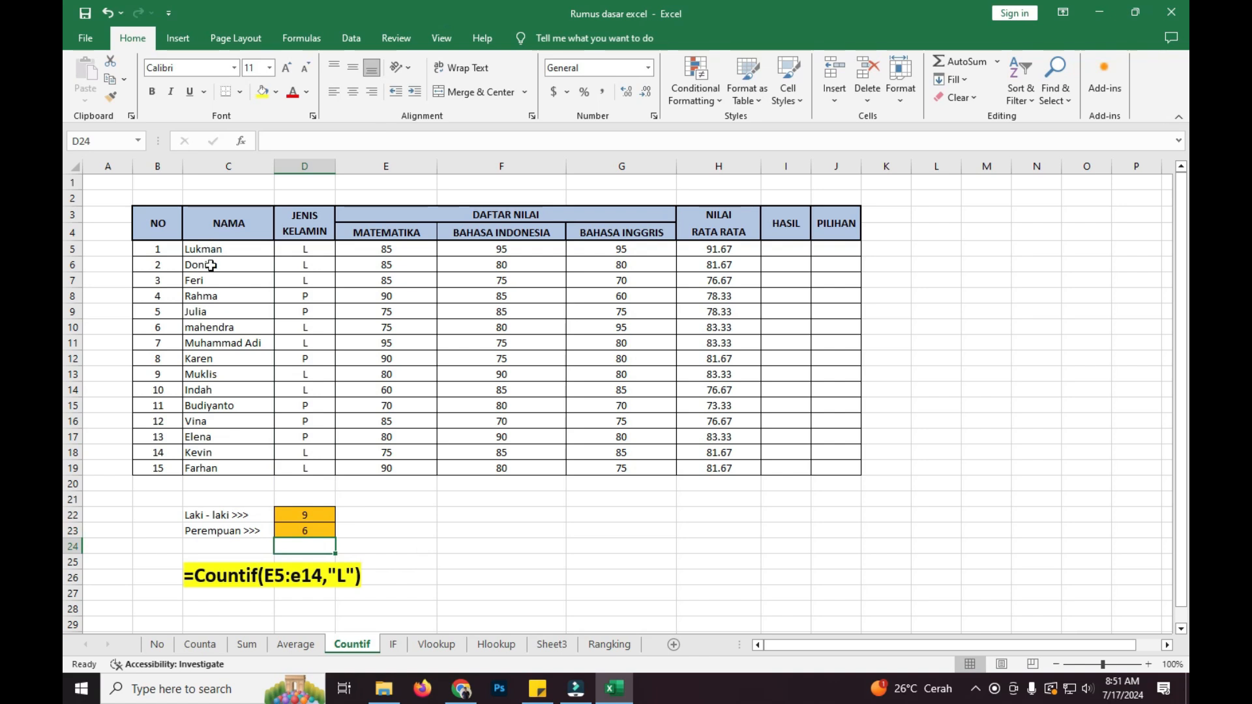
click(326, 530)
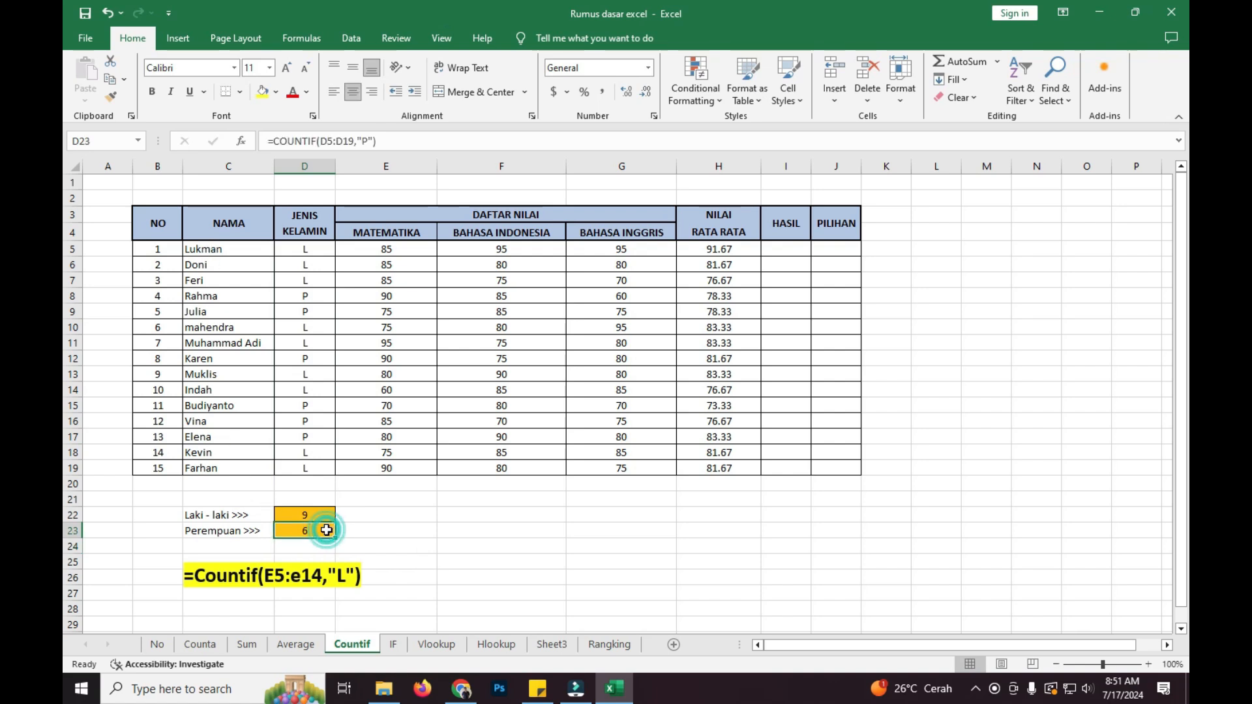
click(307, 514)
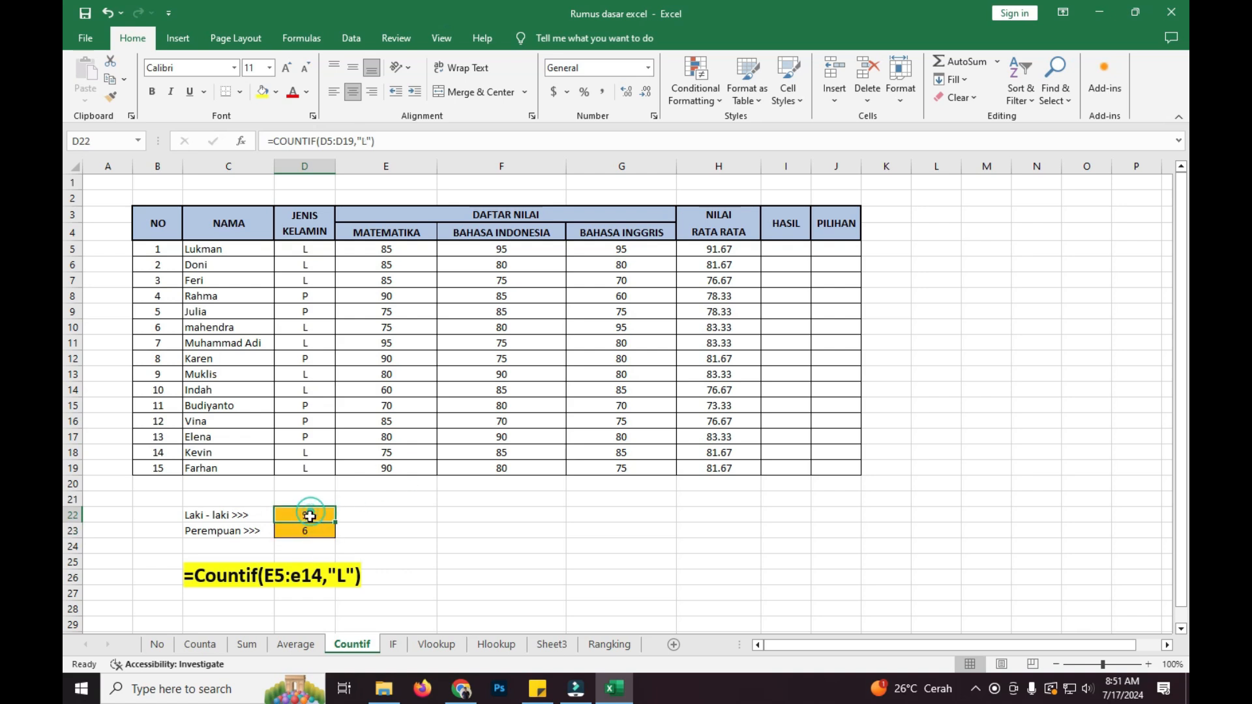
click(159, 470)
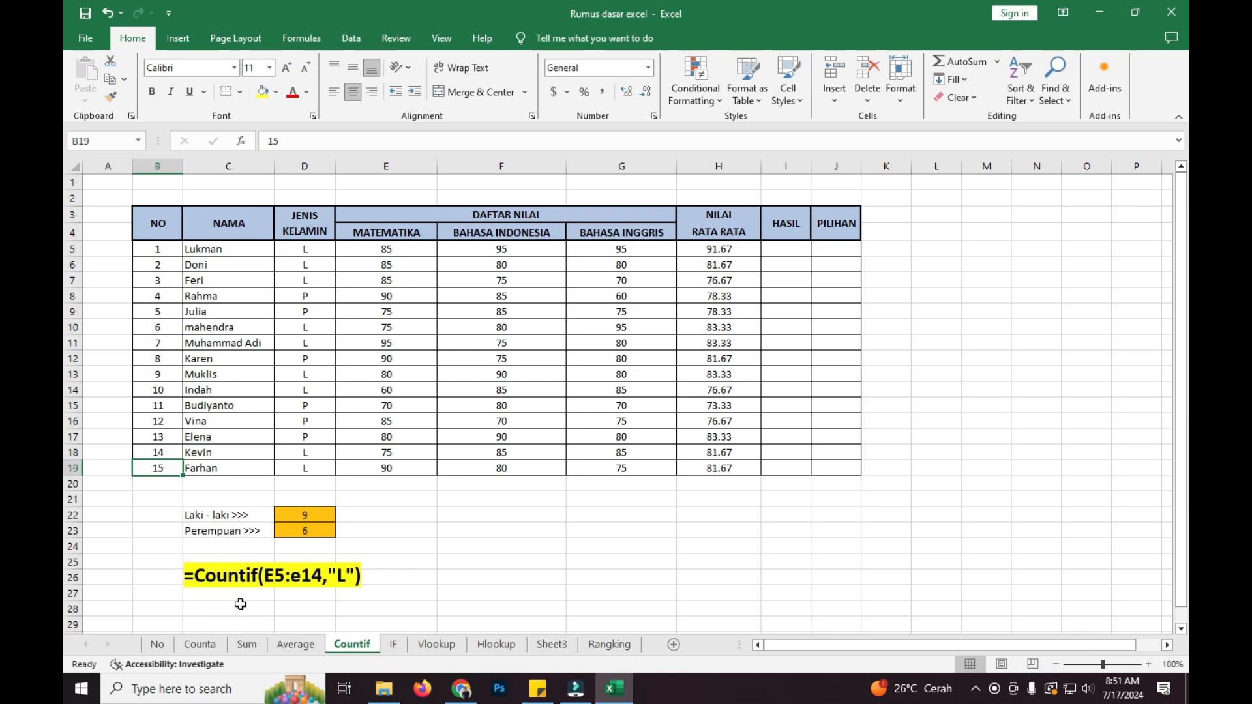
Step: Switch to the IF sheet and enter =IF(H5<80,"Tidak Lulus","Lulus") in cell I5 under HASIL
click(397, 648)
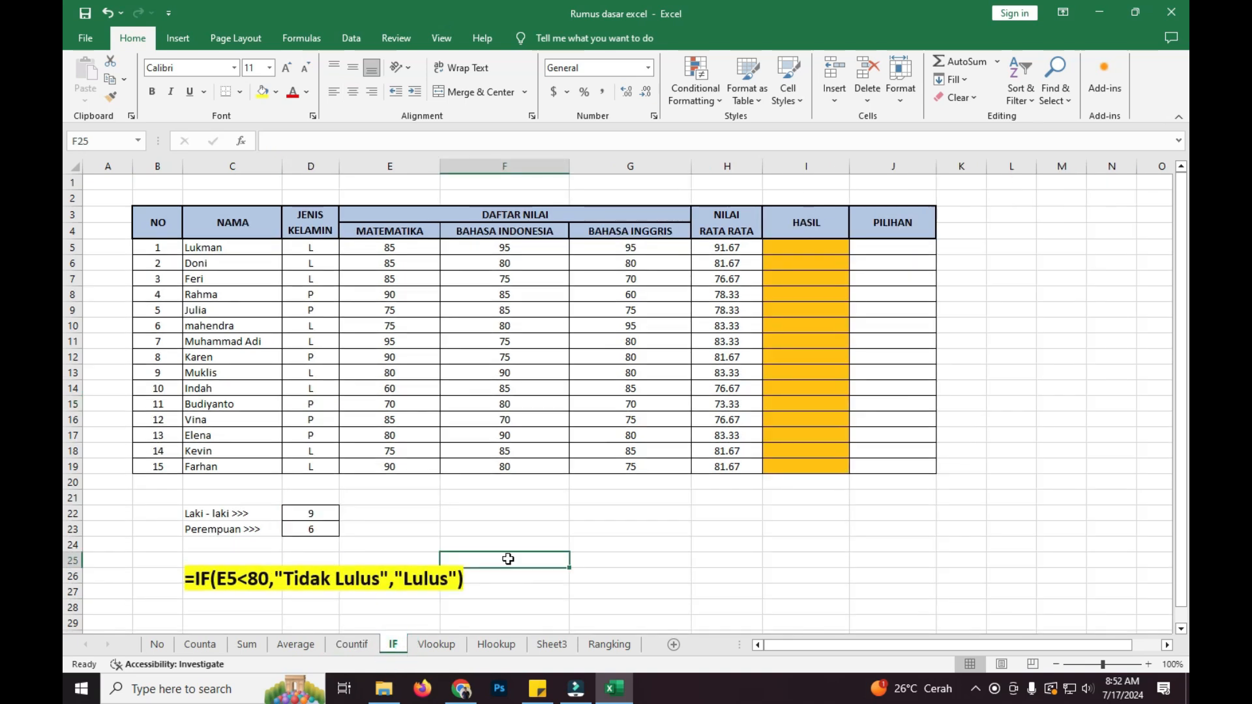
click(645, 497)
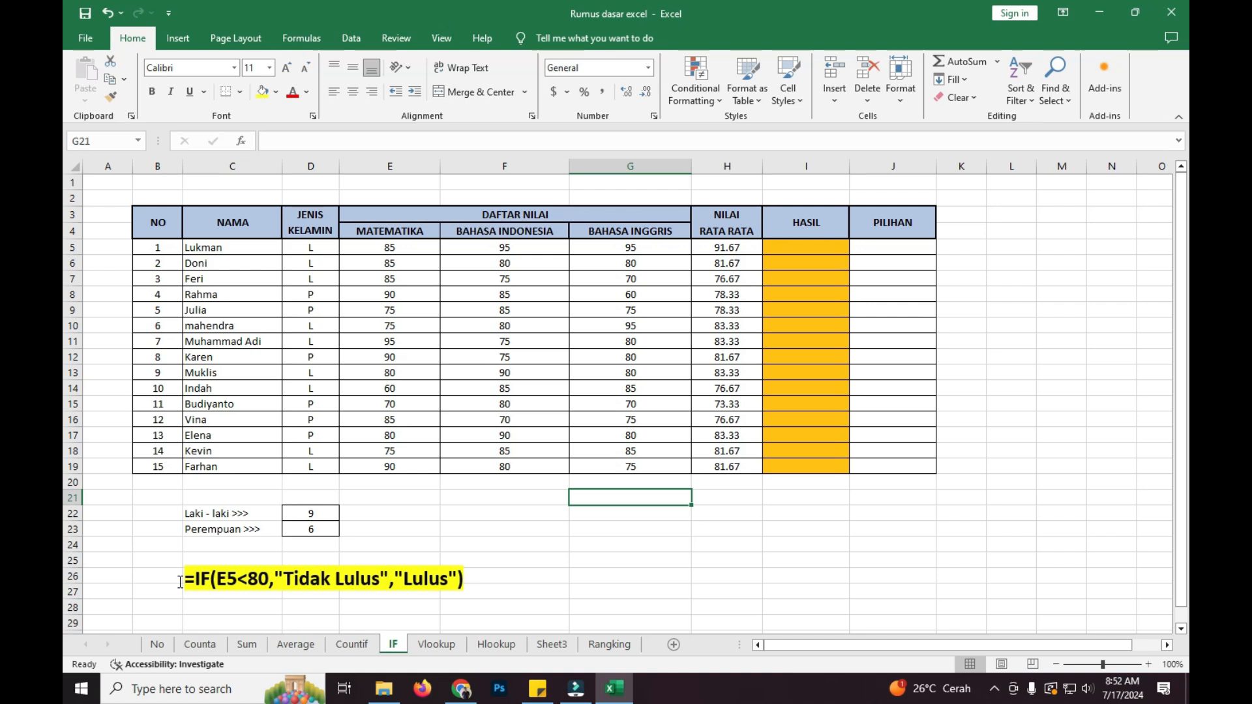
click(806, 247)
text(=)
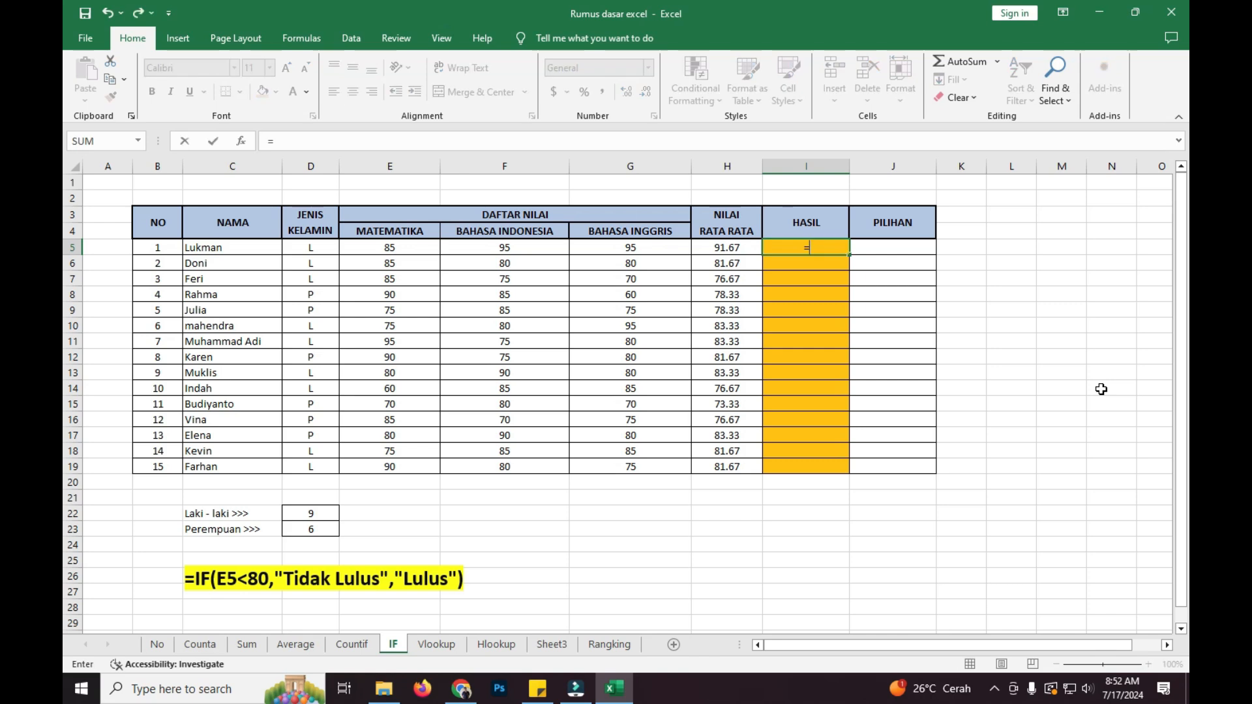
text(if)
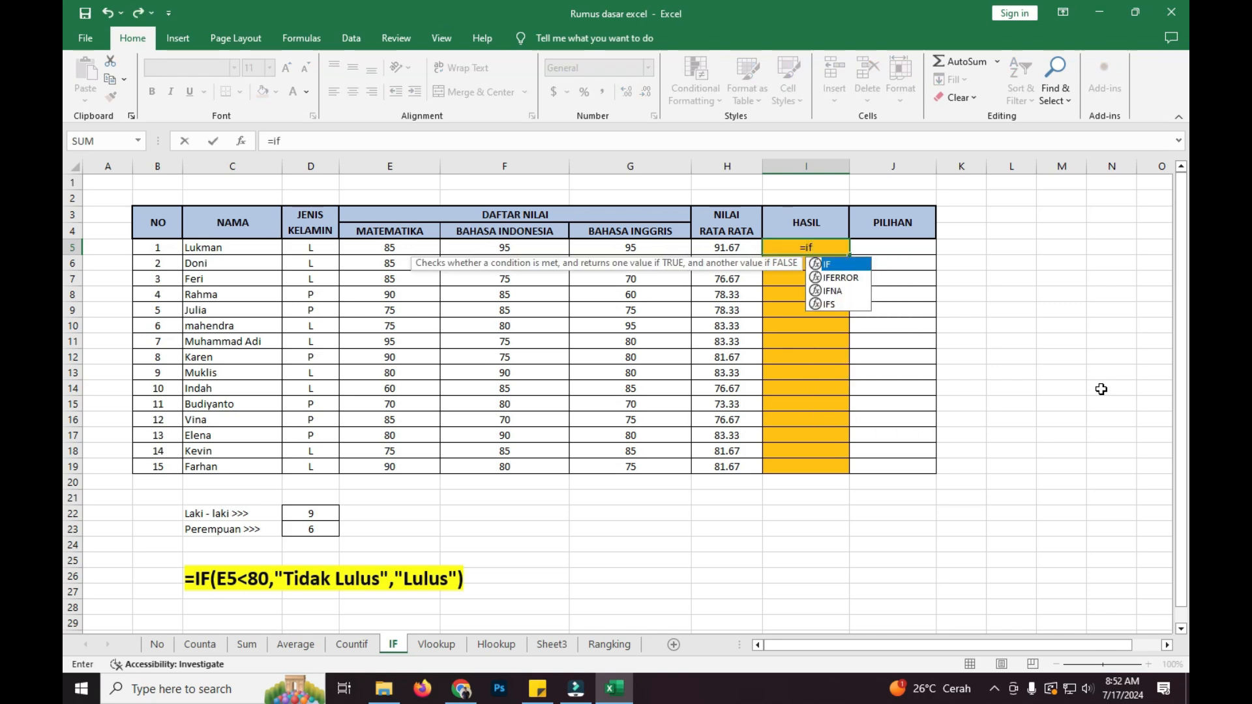
double_click(851, 267)
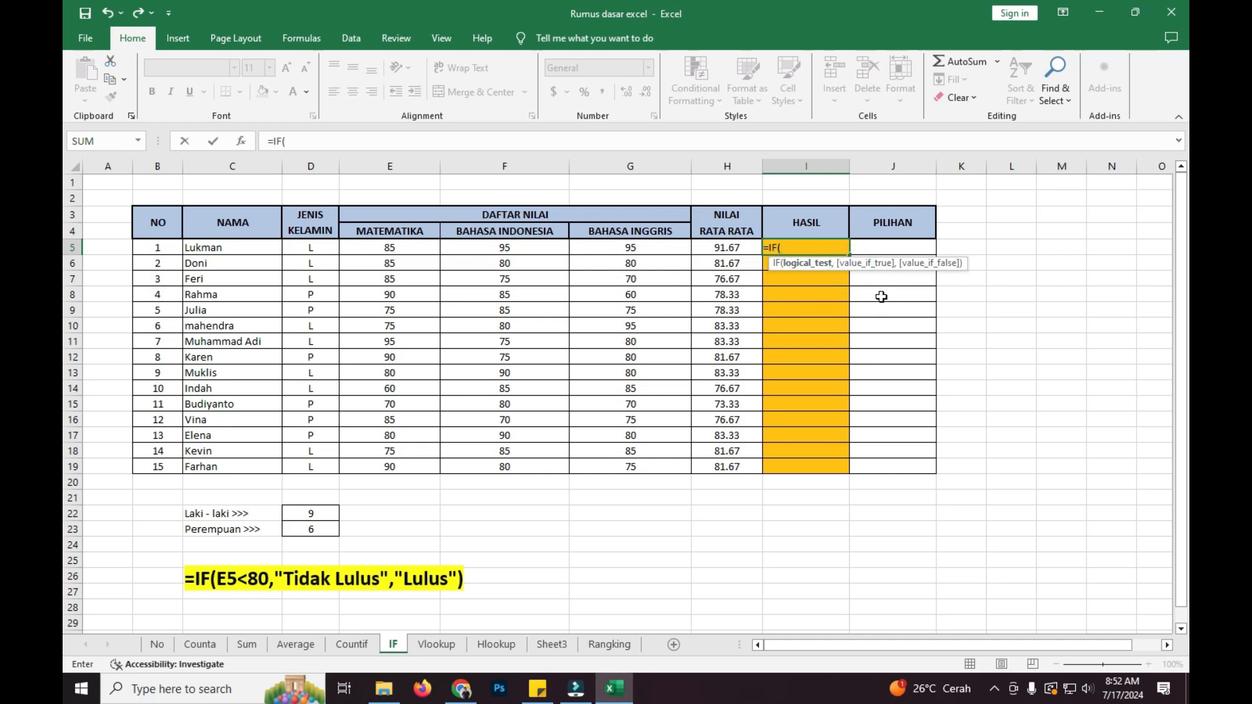
click(732, 250)
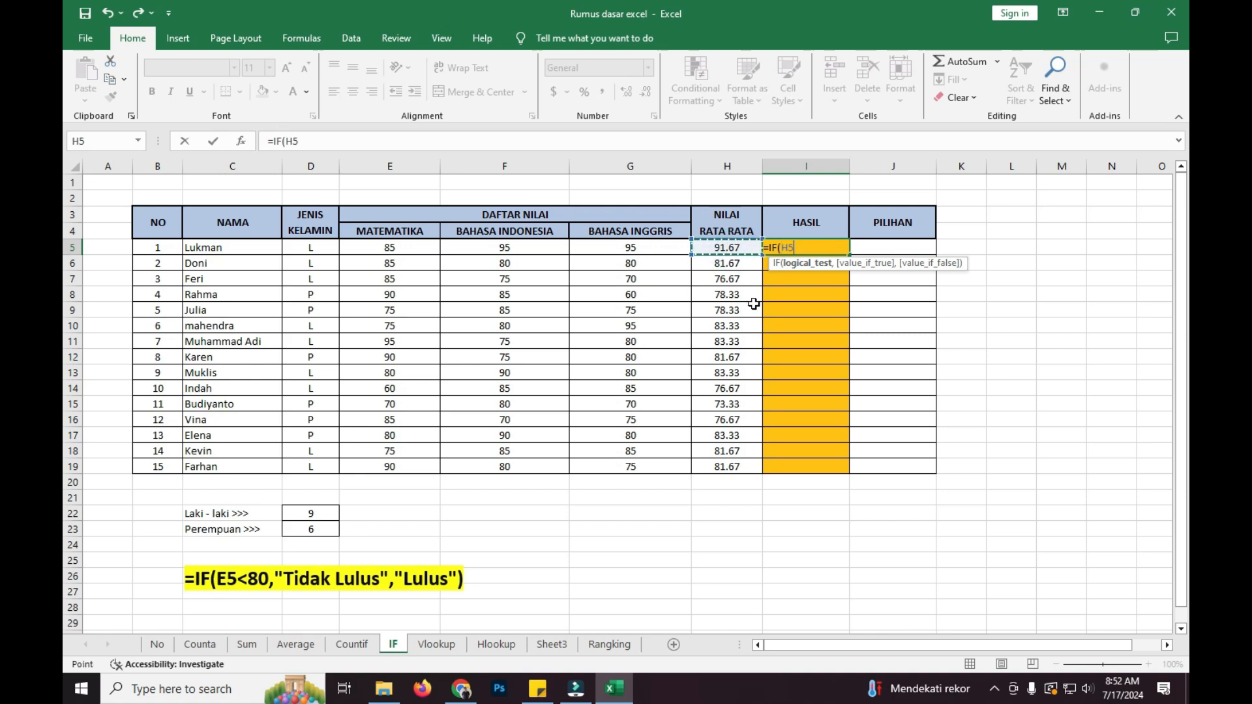
text(<)
text(80)
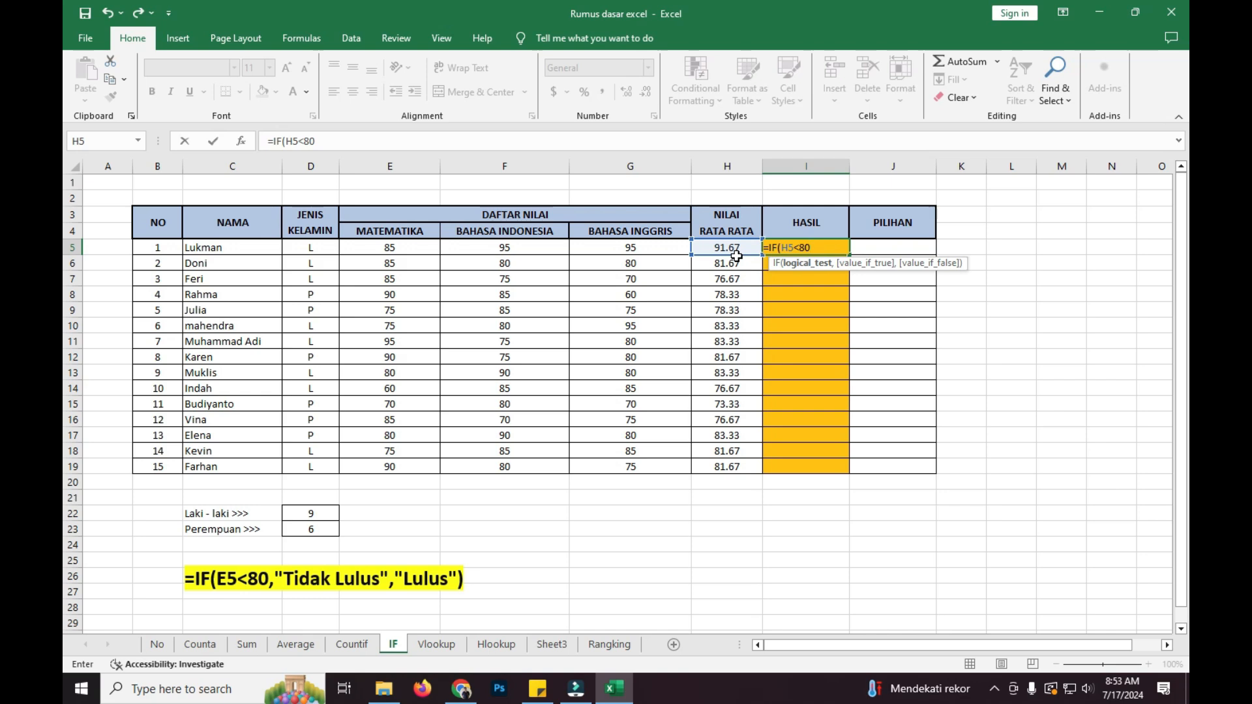
text(,)
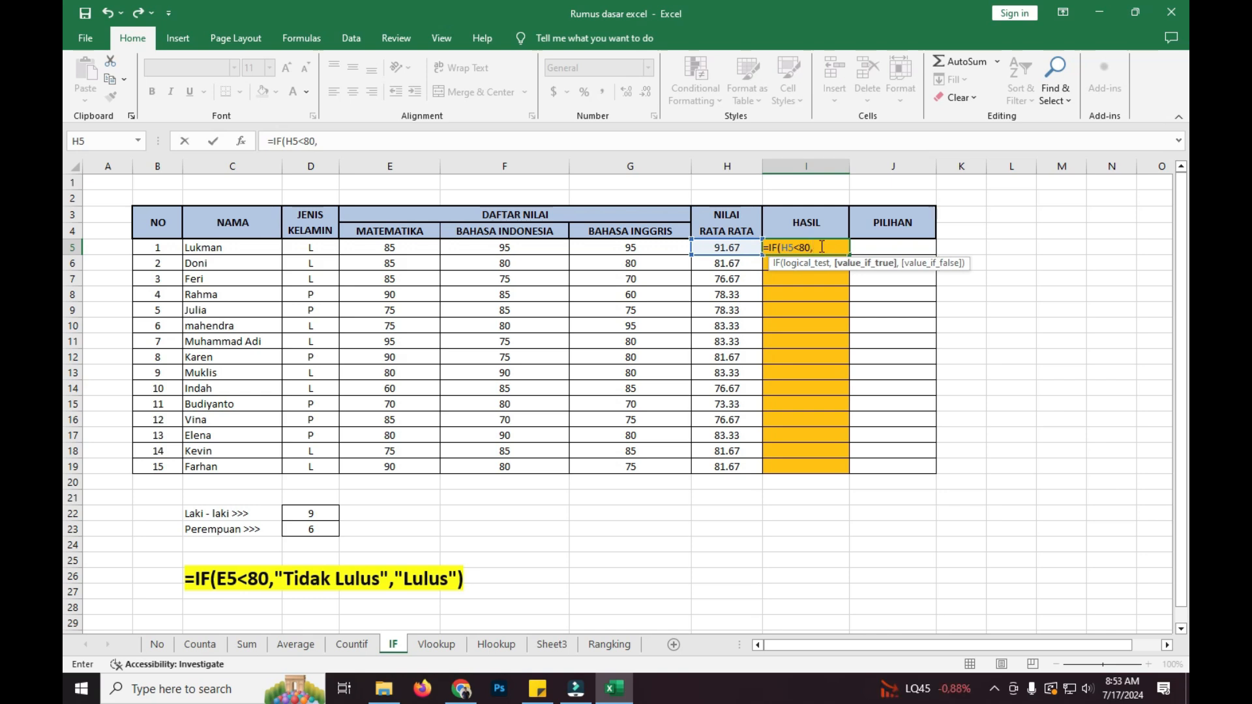
text("Tidak L)
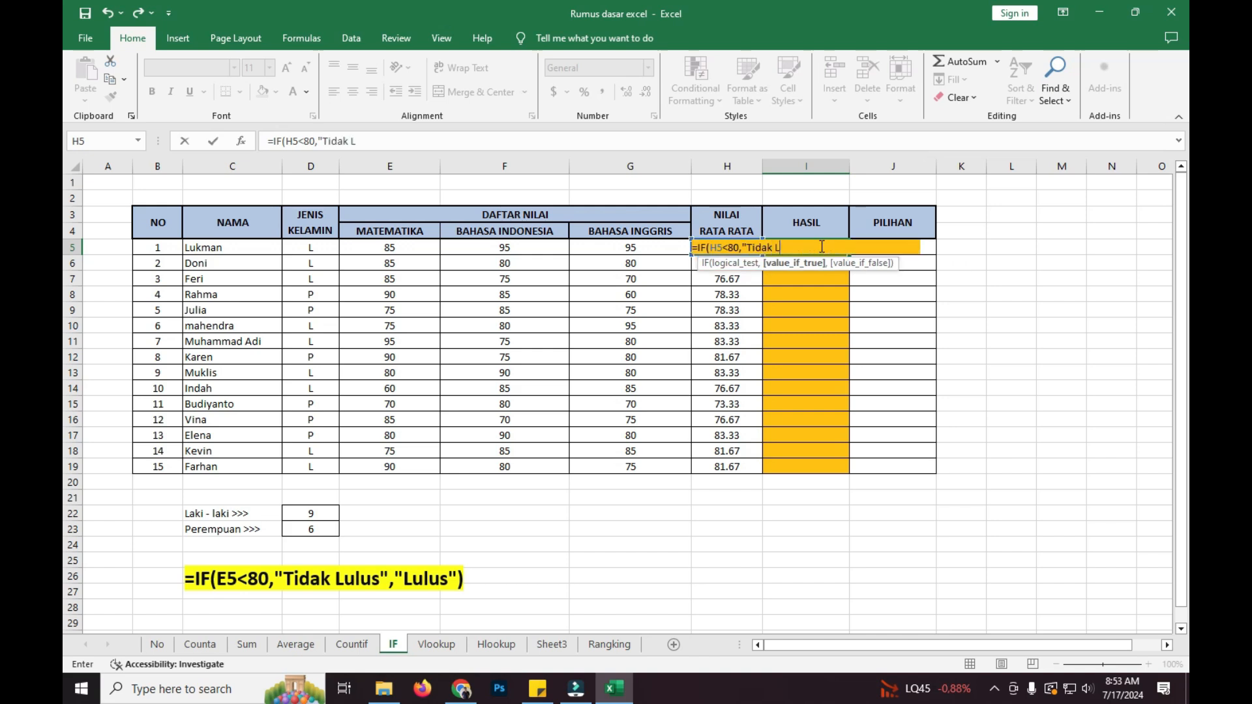
text(ulus",)
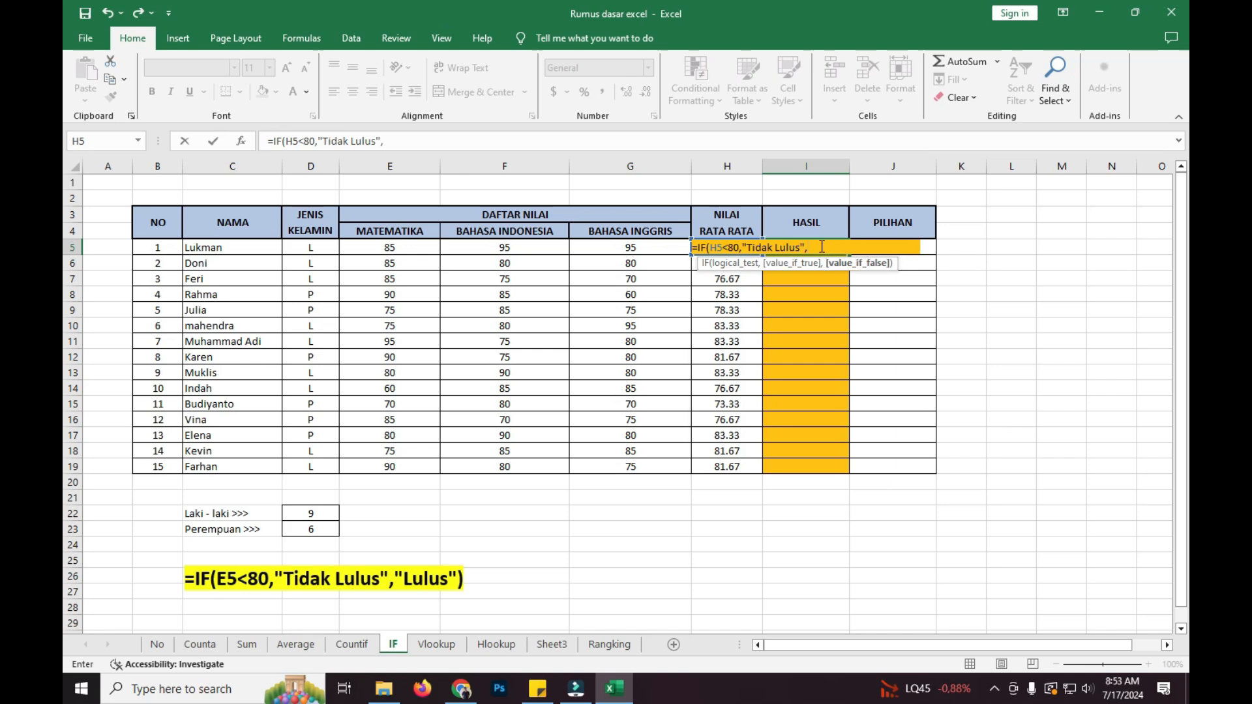
text("Lulus")
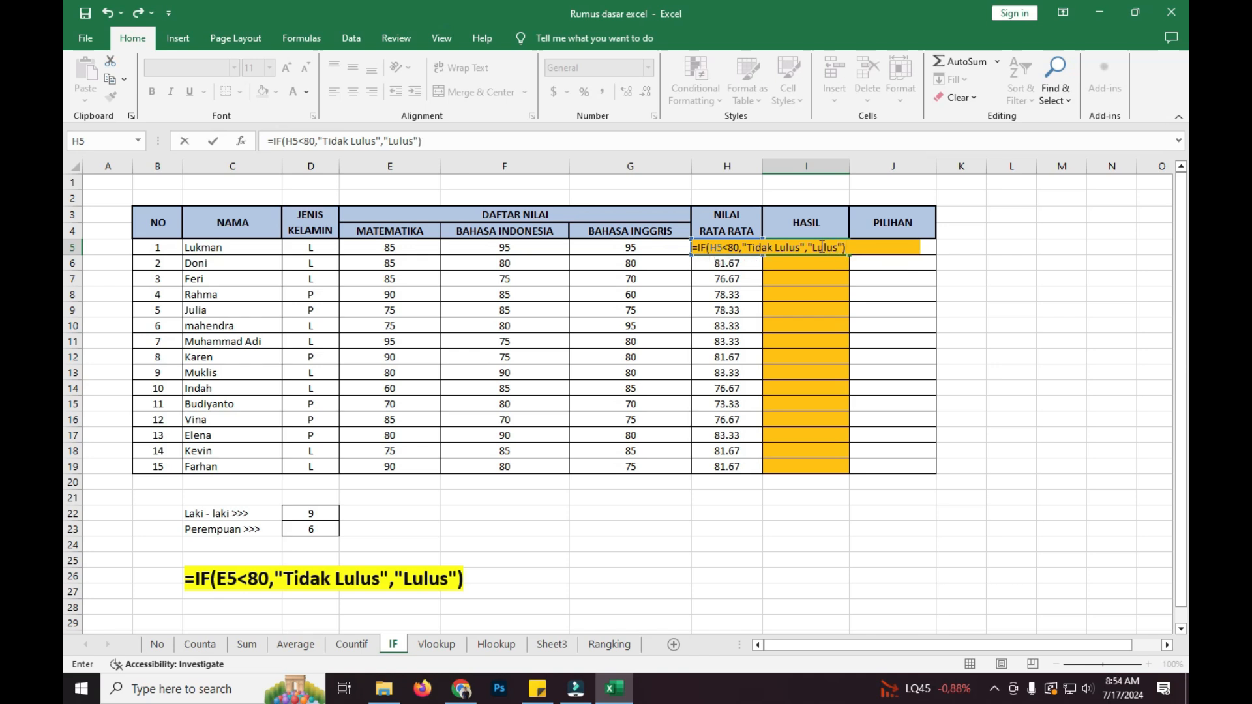
key(Return)
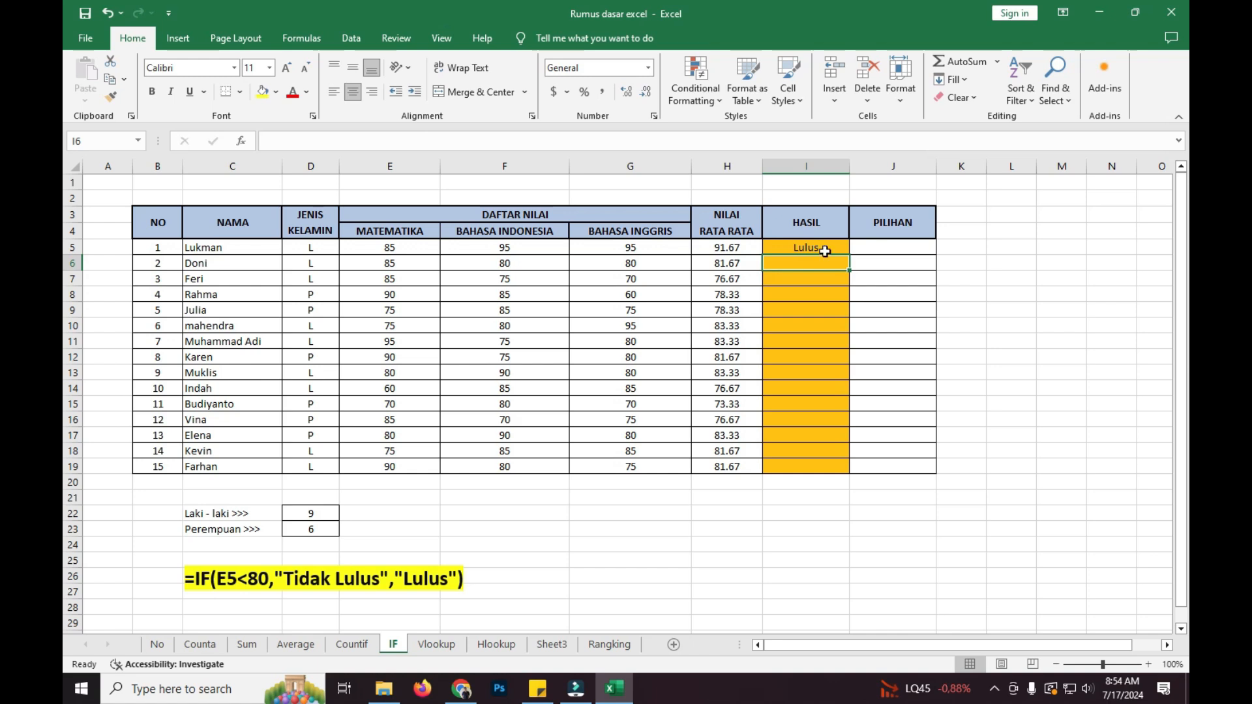
Step: Fill the IF formula from I5 down to I19 for the remaining students
click(832, 247)
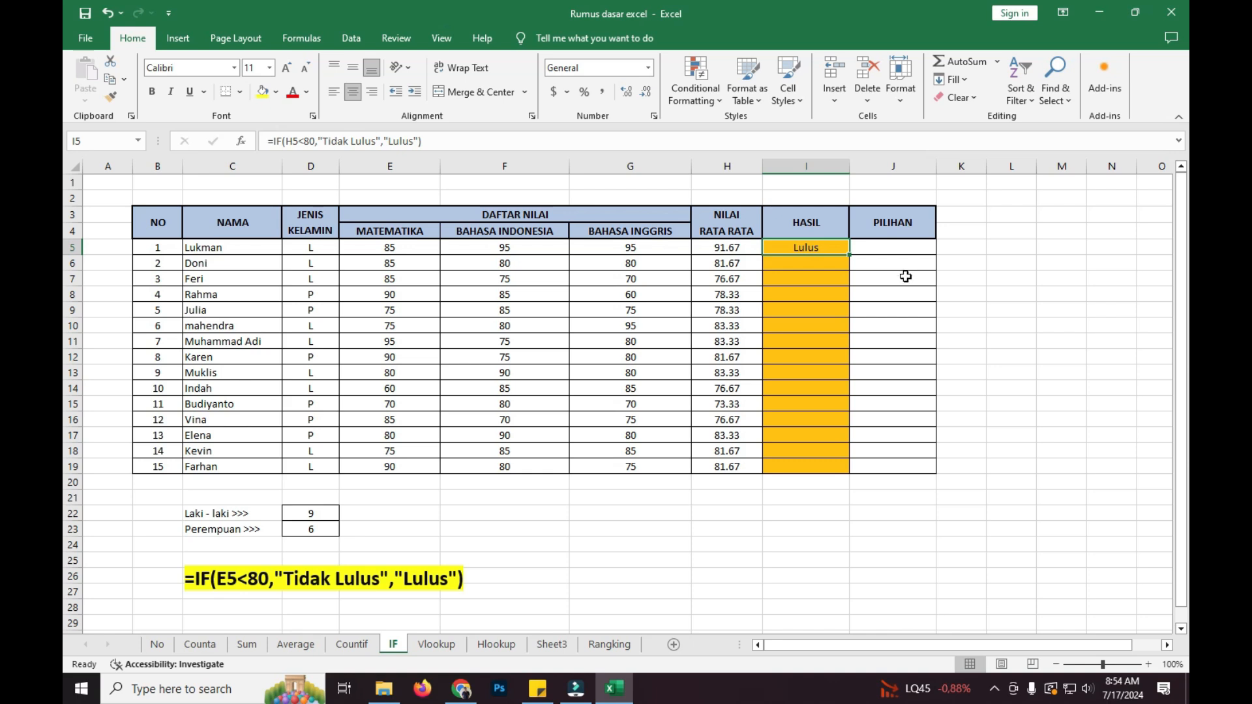
click(728, 248)
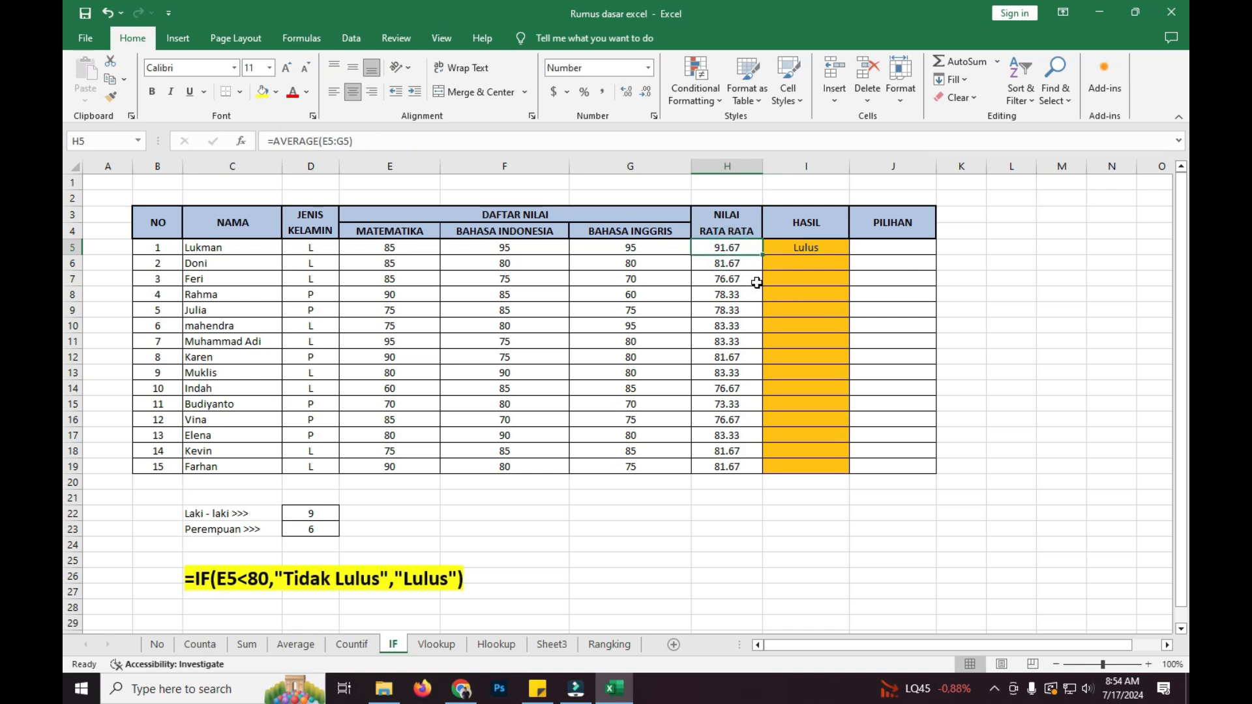
click(826, 254)
drag(849, 255, 855, 473)
click(1091, 370)
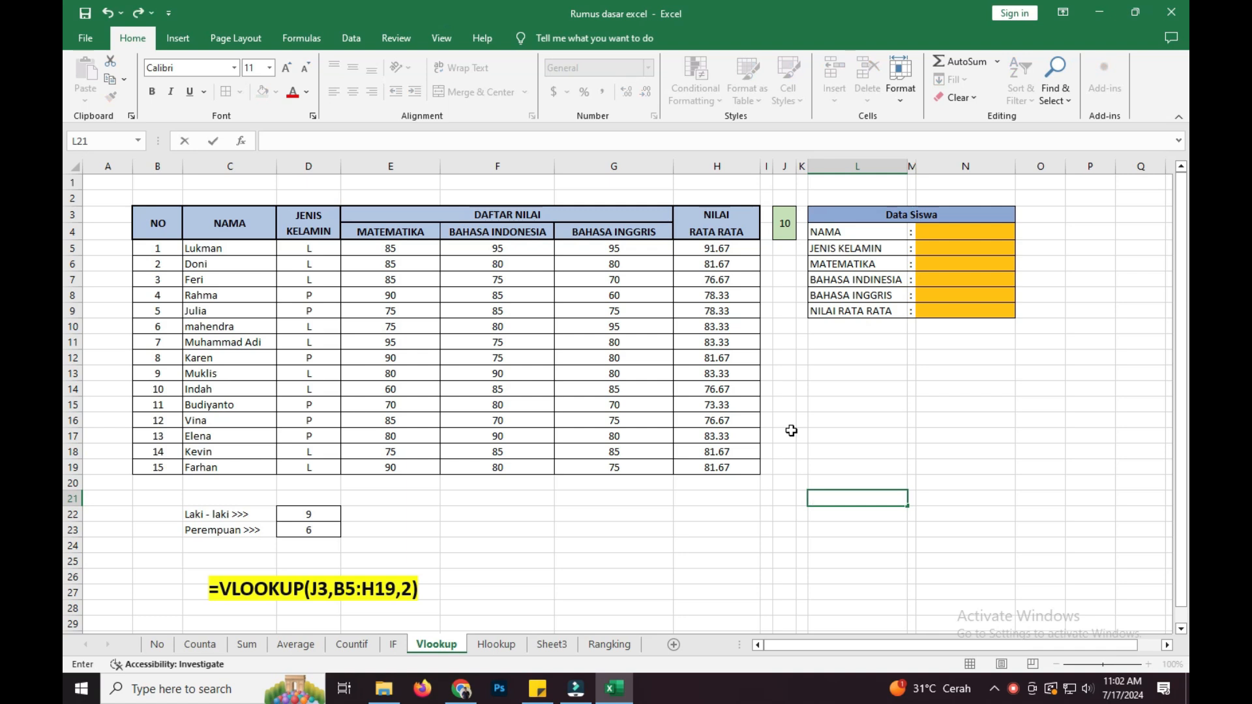
Step: Switch to the Vlookup sheet and examine the score table B3:H19 and the Data Siswa block beside it
drag(158, 223, 724, 466)
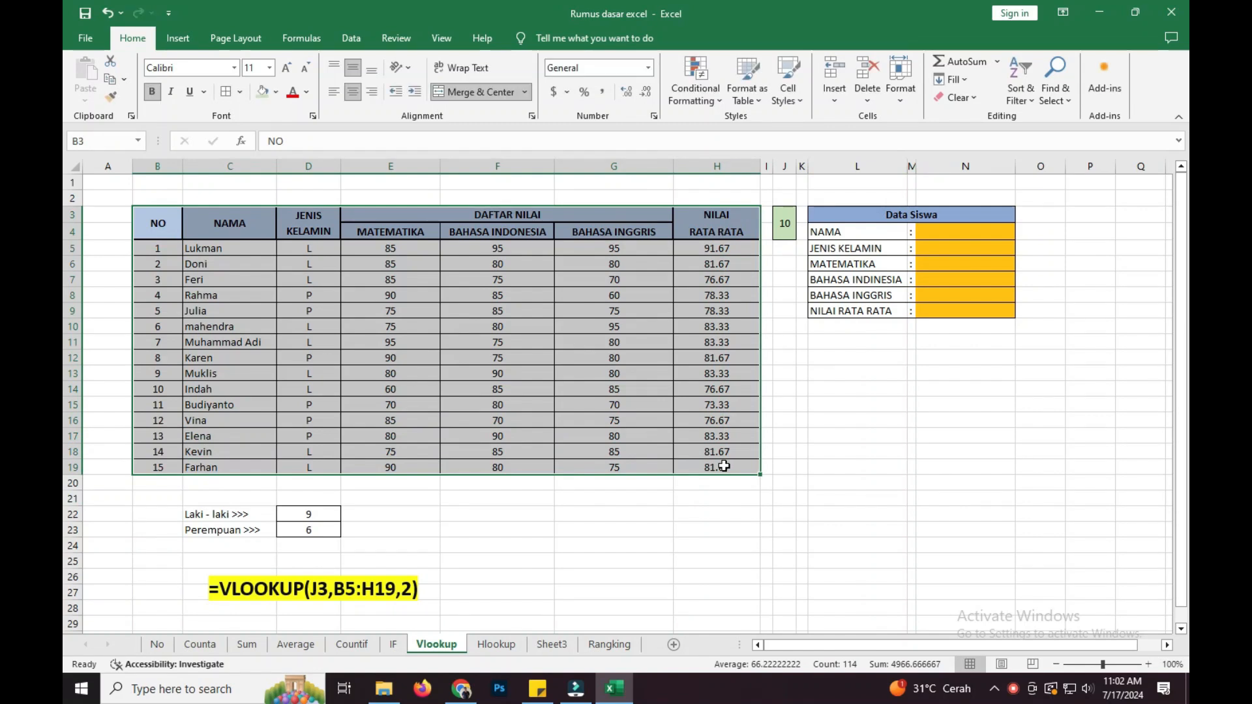
drag(829, 221, 944, 320)
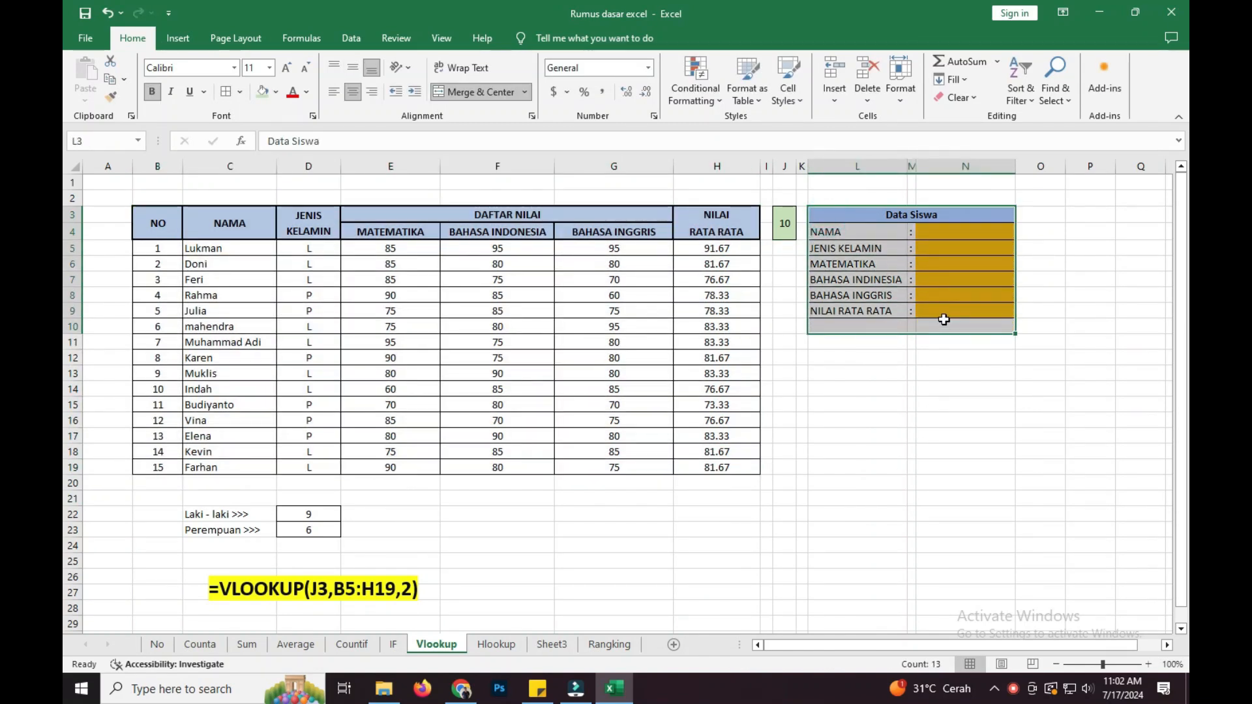
click(939, 418)
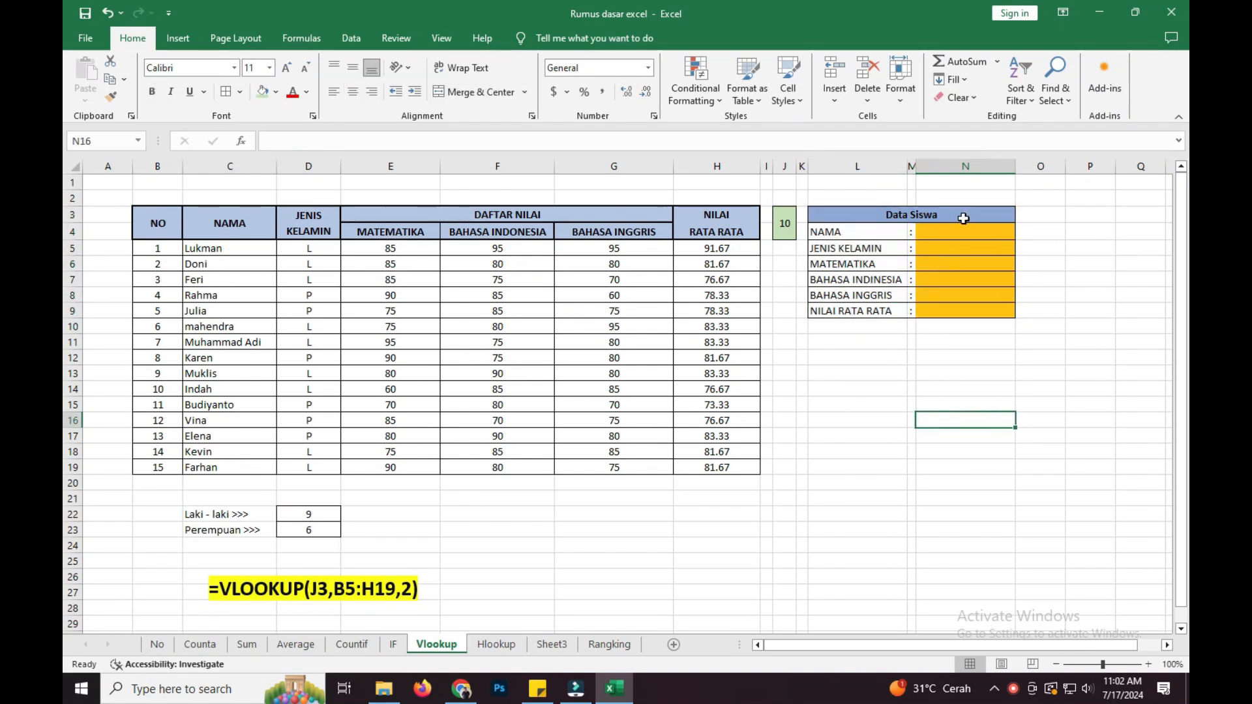
drag(965, 219, 965, 311)
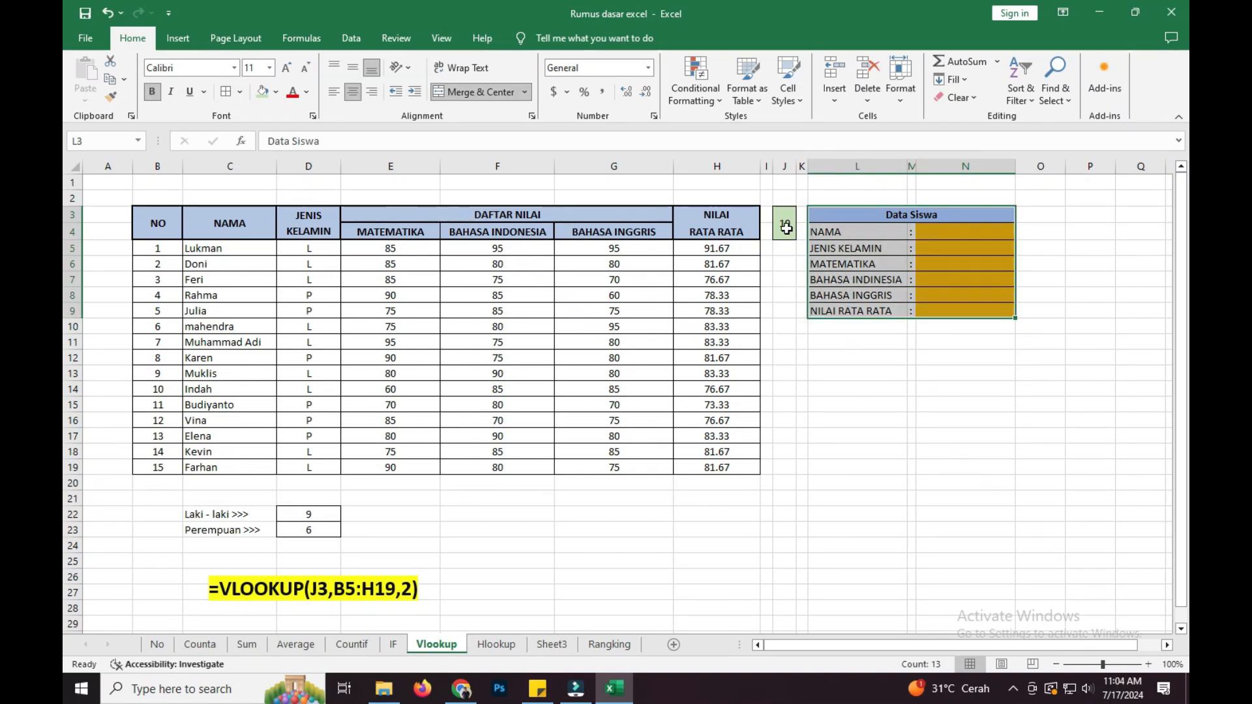
Step: Clear the lookup number in the green cell J3, check the first and last student numbers under NO, and select J3 again
click(785, 227)
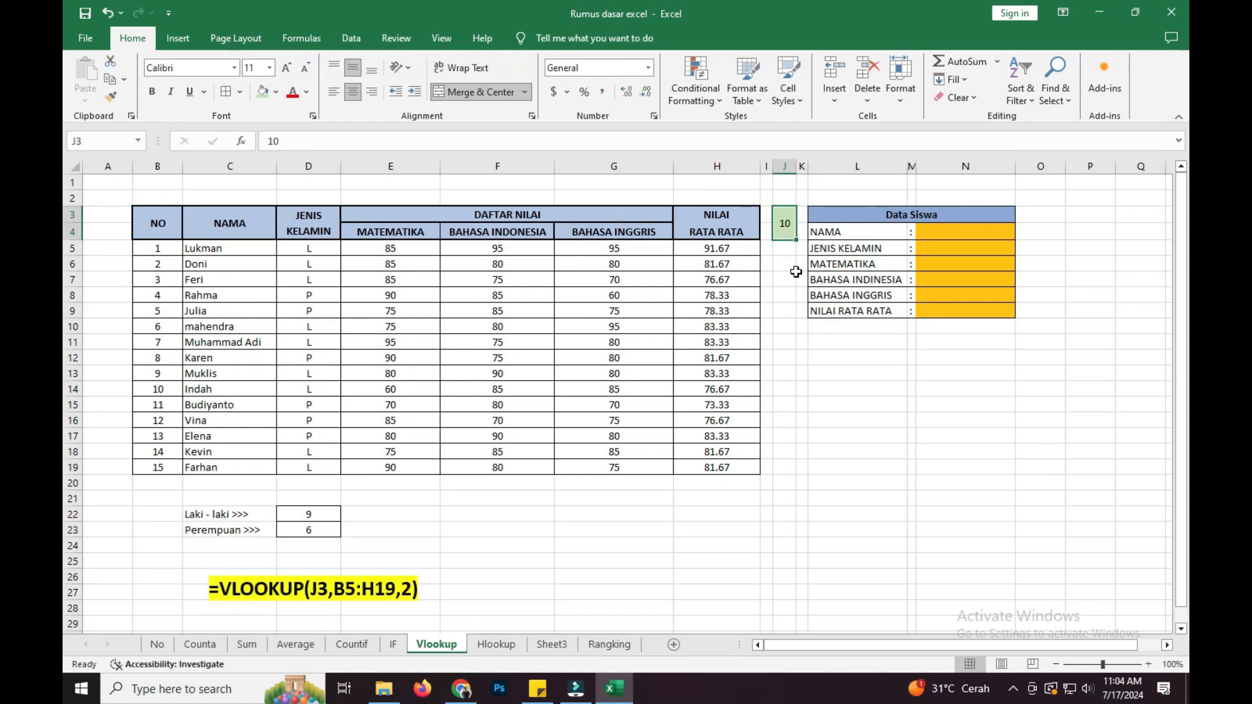
key(Delete)
click(785, 287)
click(784, 239)
click(782, 262)
click(784, 231)
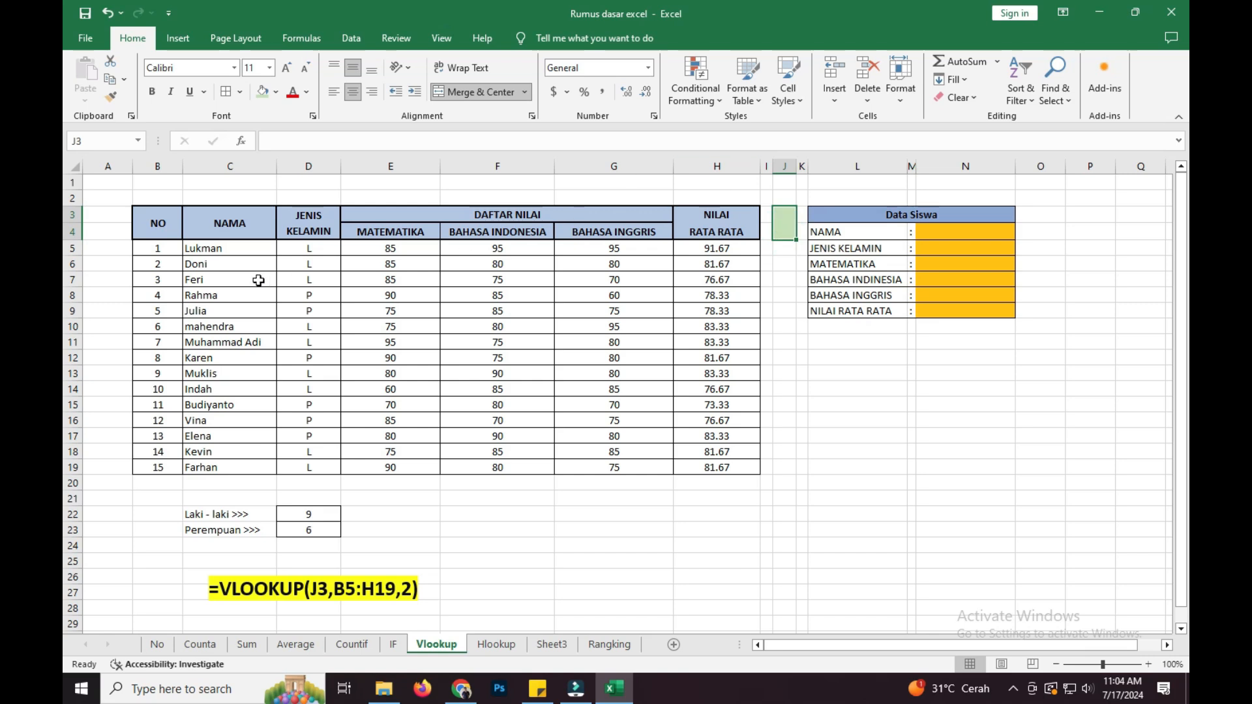
click(160, 251)
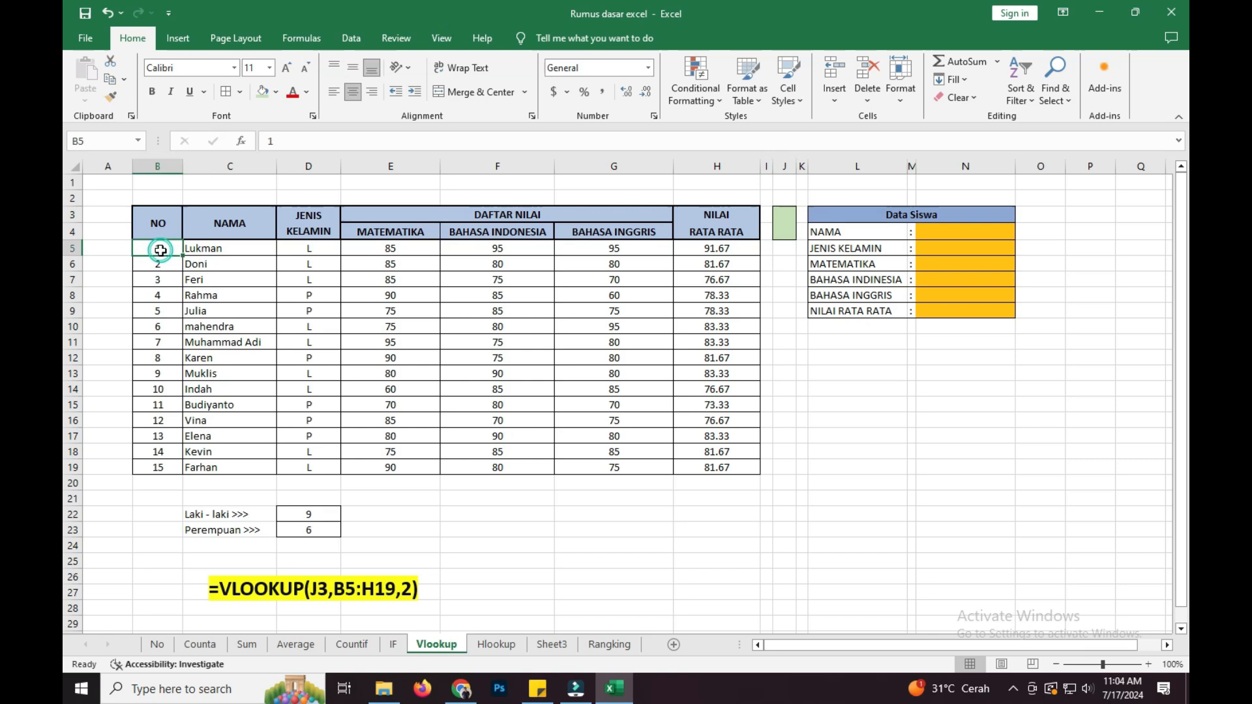
click(163, 468)
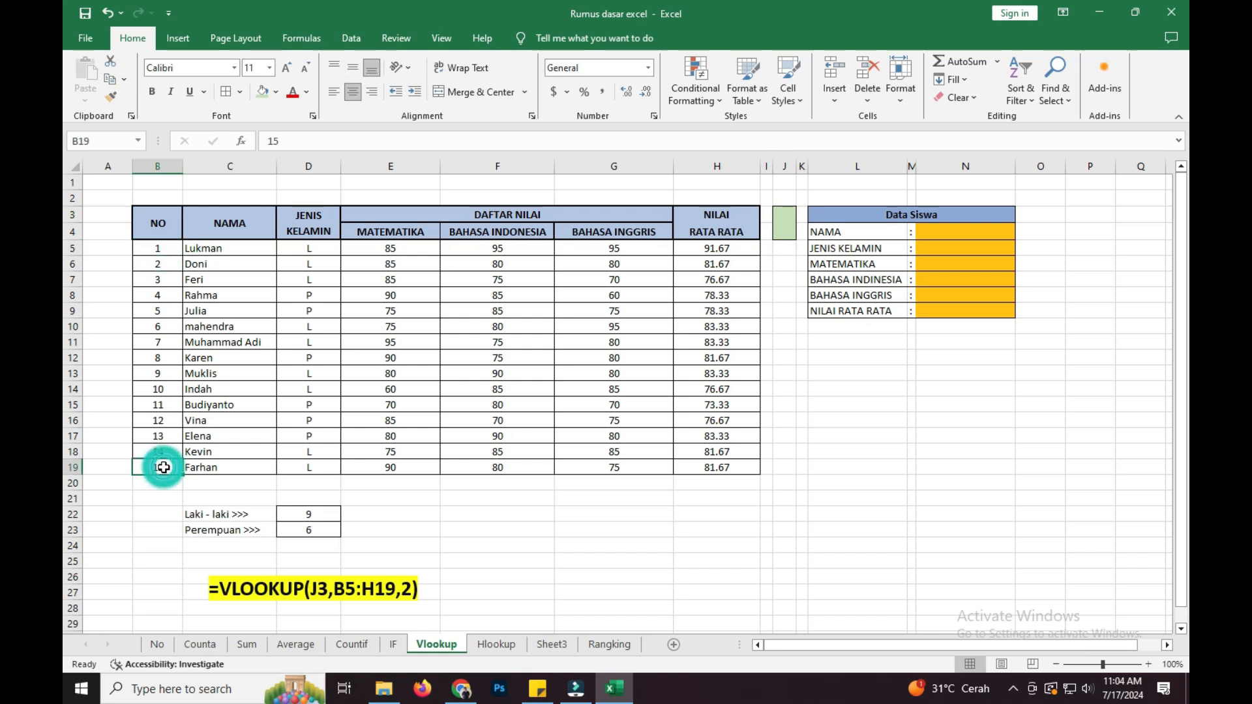
click(785, 223)
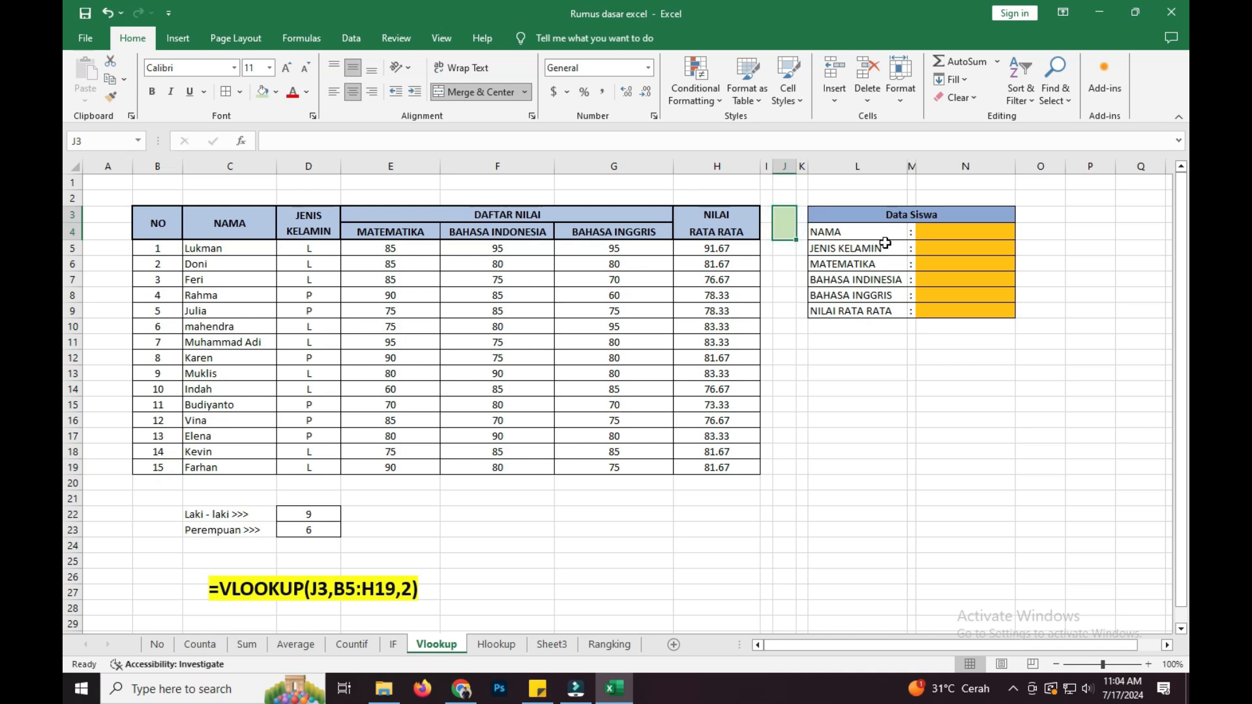
Step: Enter lookup number 10 in the green cell J3 and =VLOOKUP(J3,B5:H19,2) in cell N4 beside NAMA
text(10)
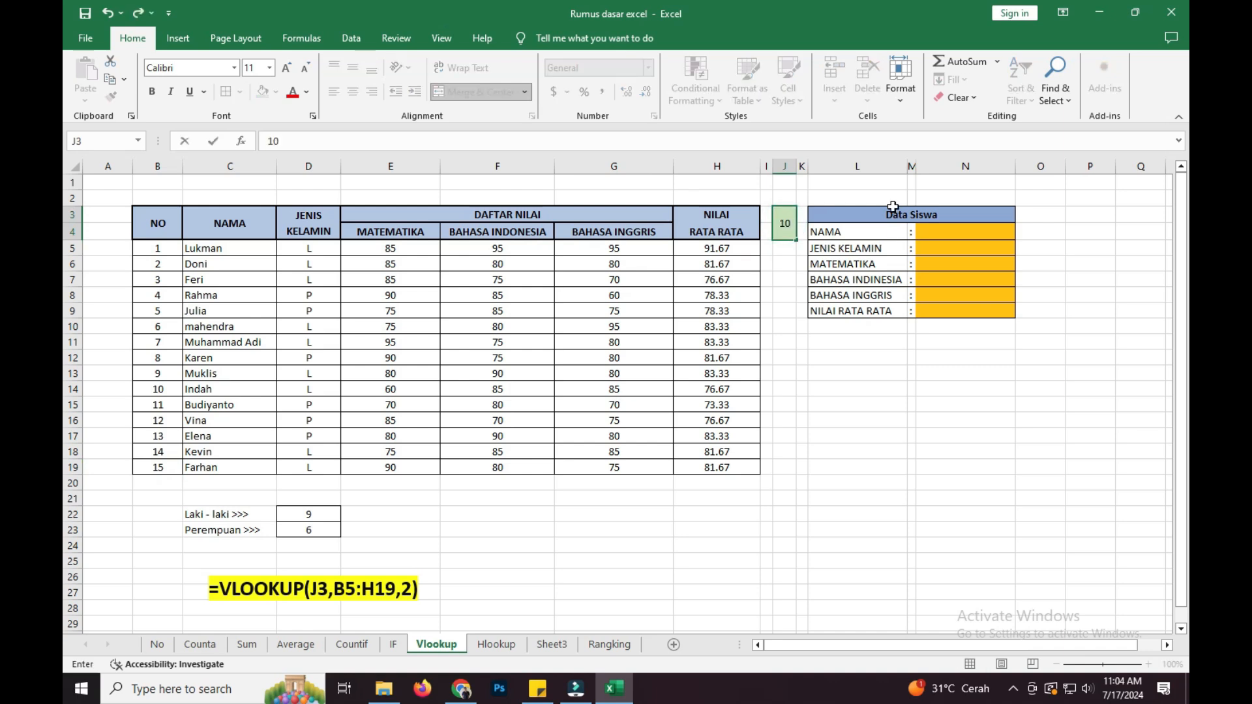
click(973, 232)
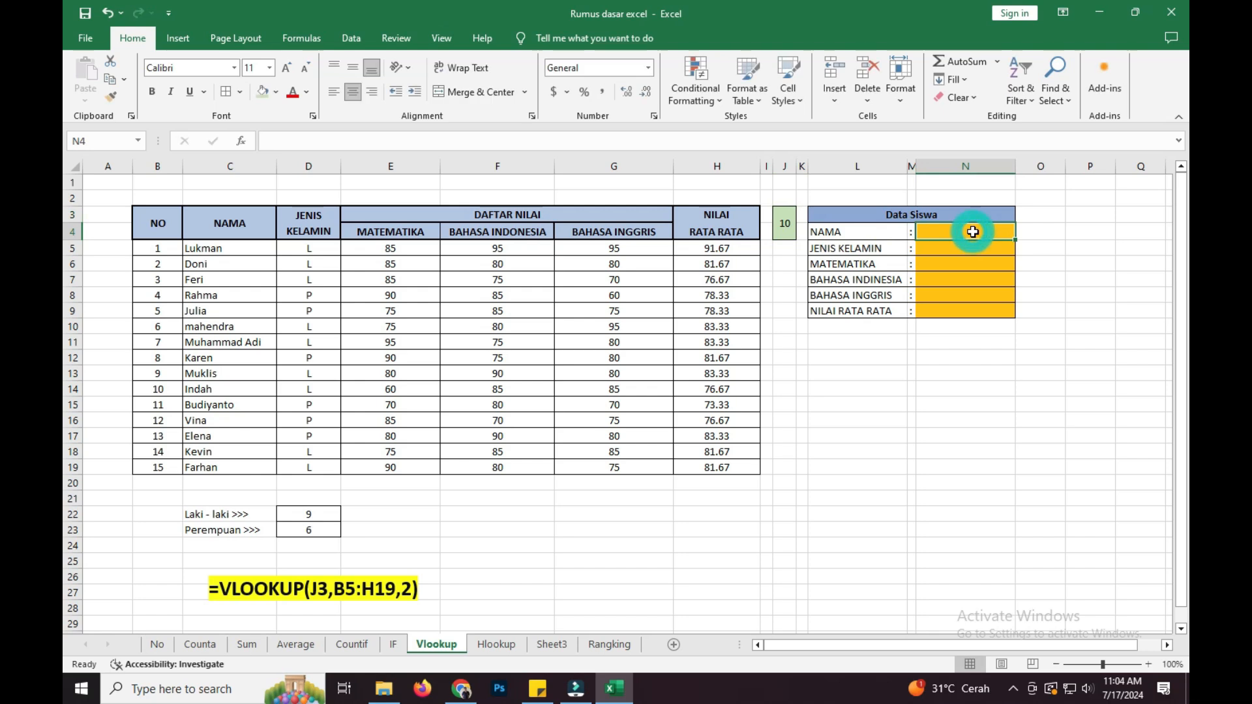
text(=)
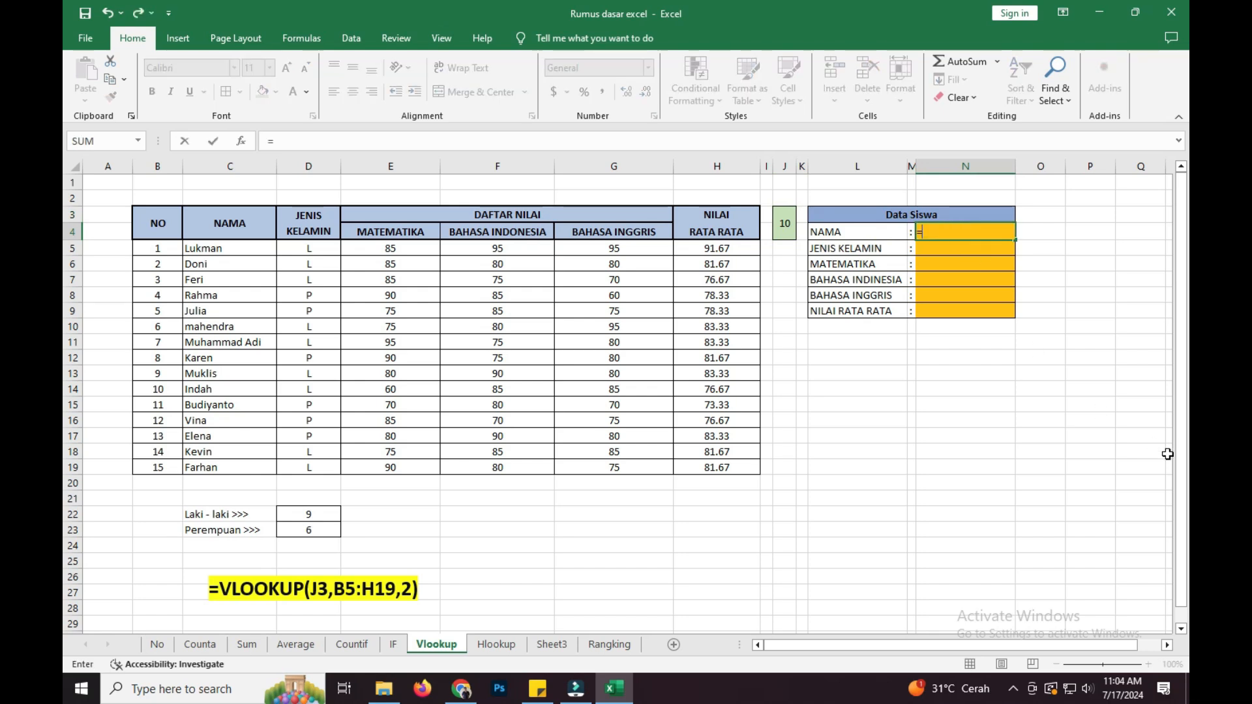
text(vlo)
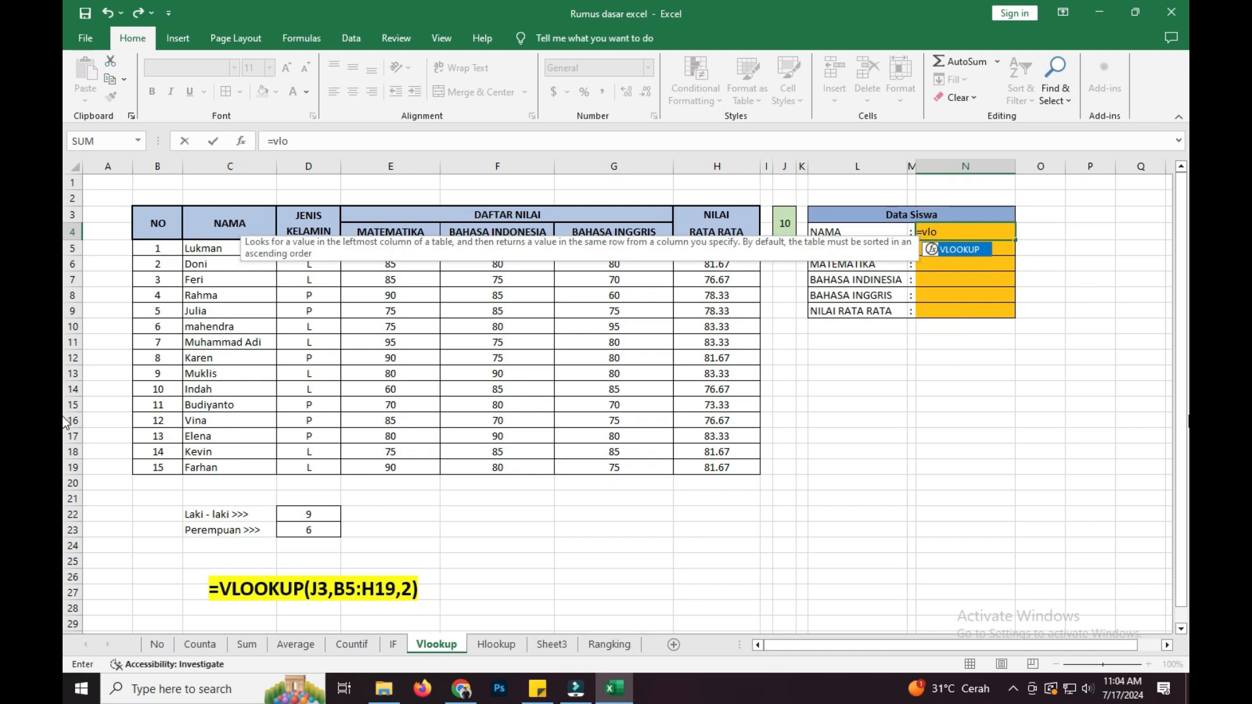
double_click(958, 250)
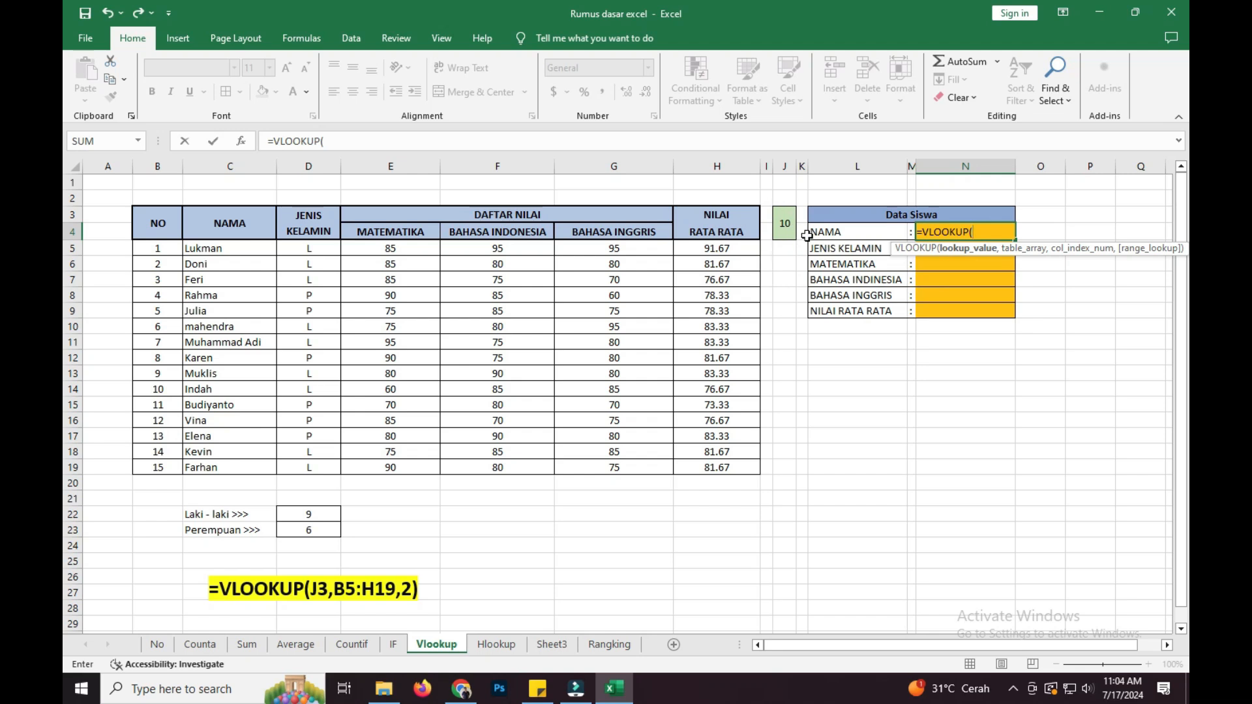
click(783, 226)
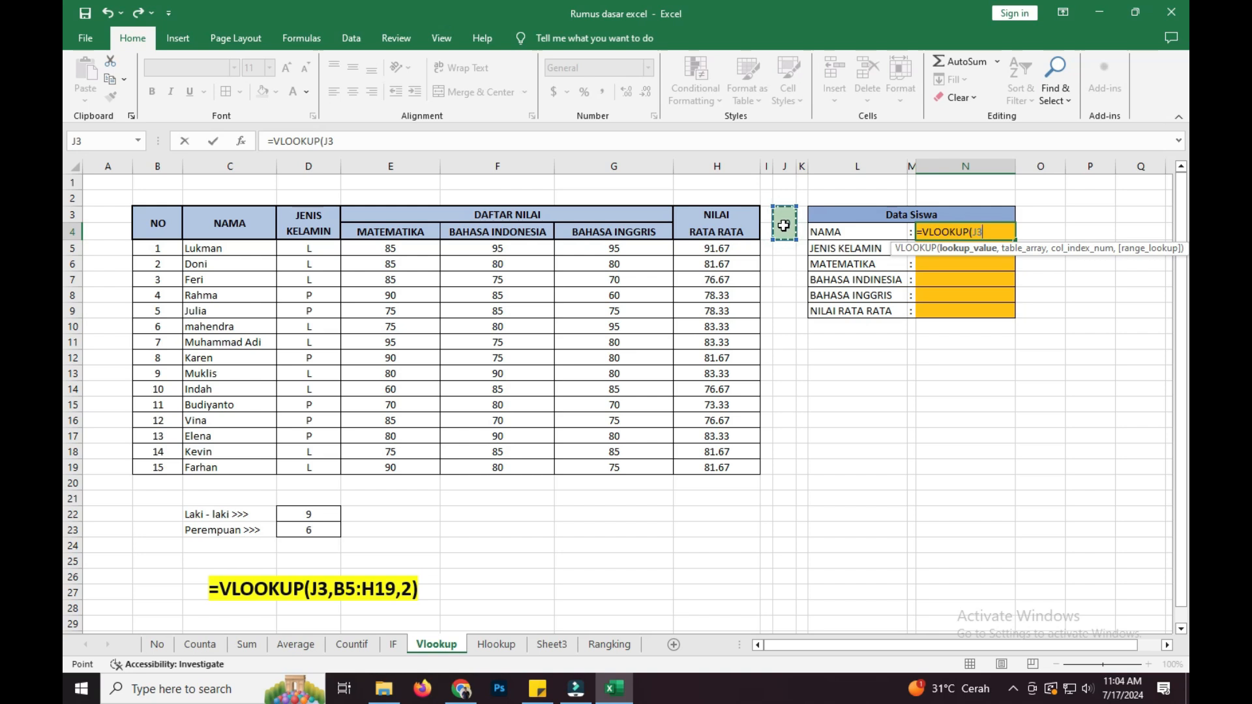
text(,)
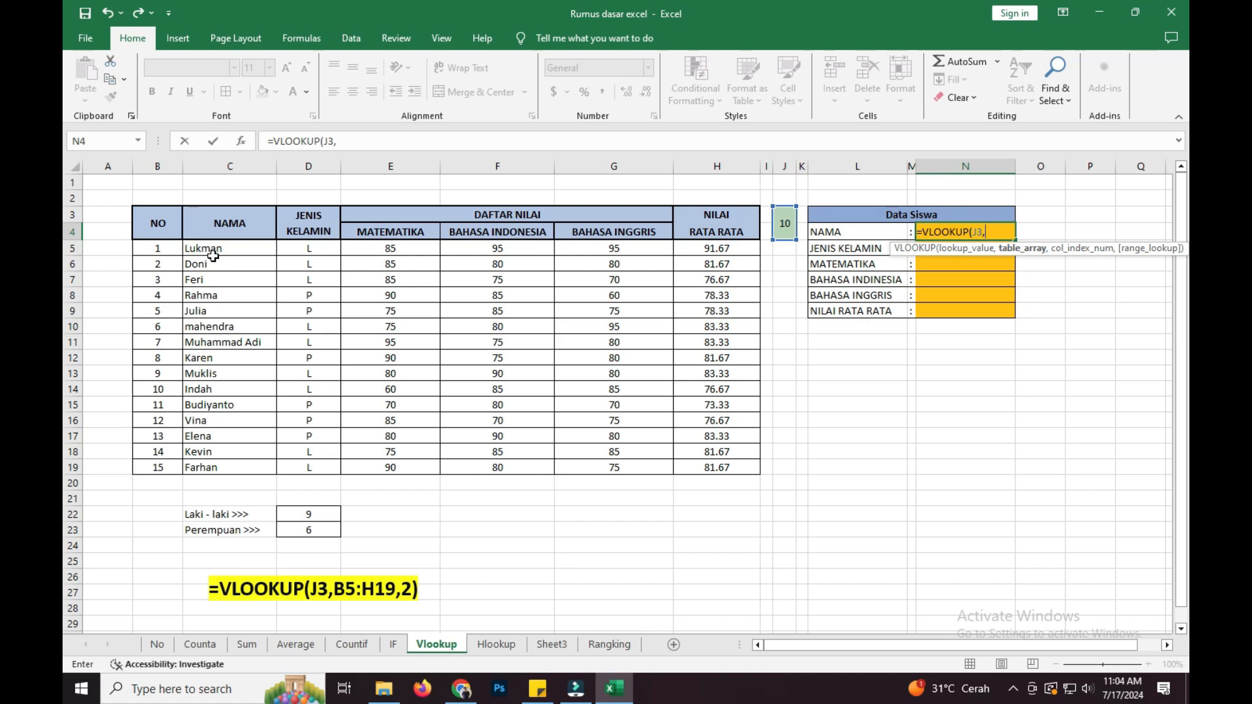
mouse_move(158, 248)
mouse_down()
mouse_move(514, 435)
mouse_move(653, 474)
mouse_move(715, 484)
mouse_move(719, 465)
mouse_up()
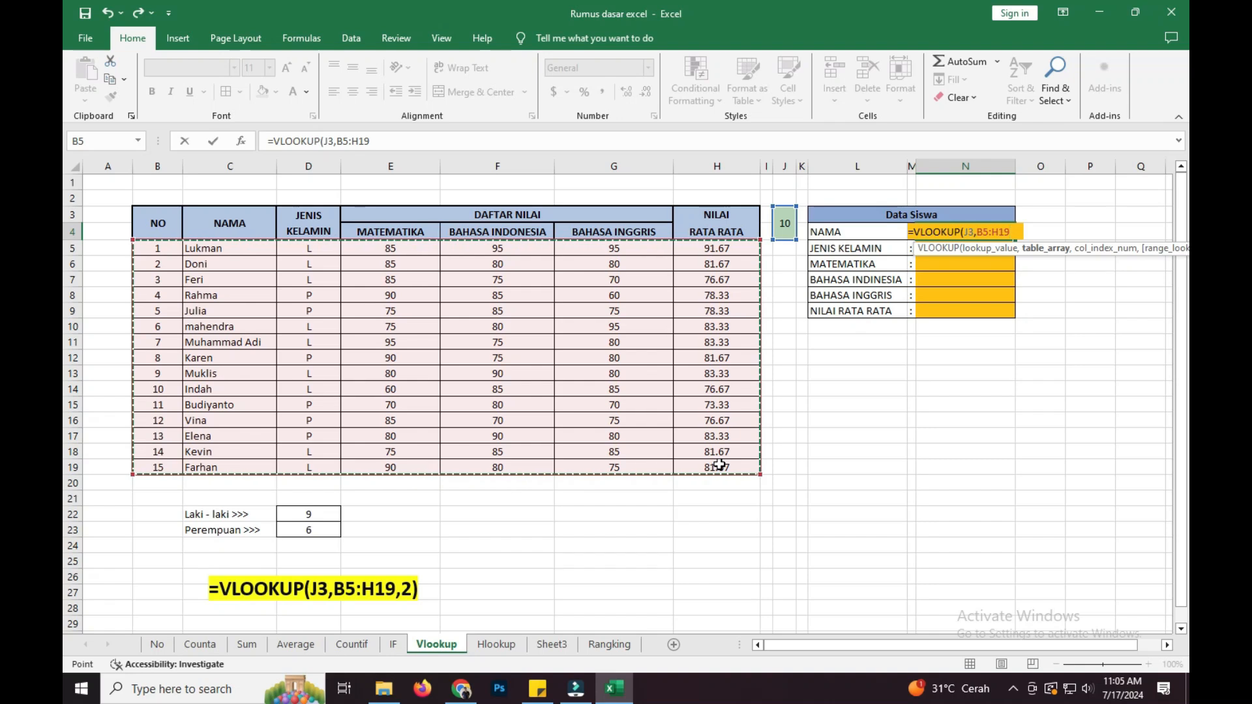
text(,)
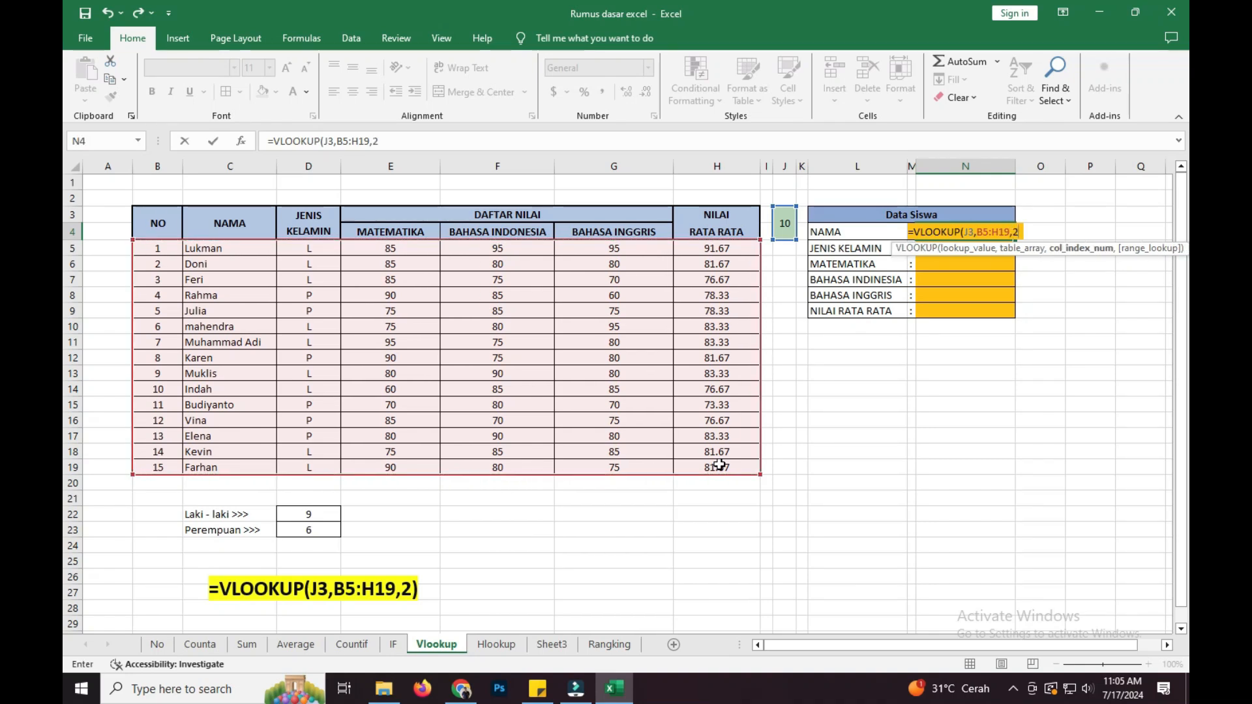
text(2)
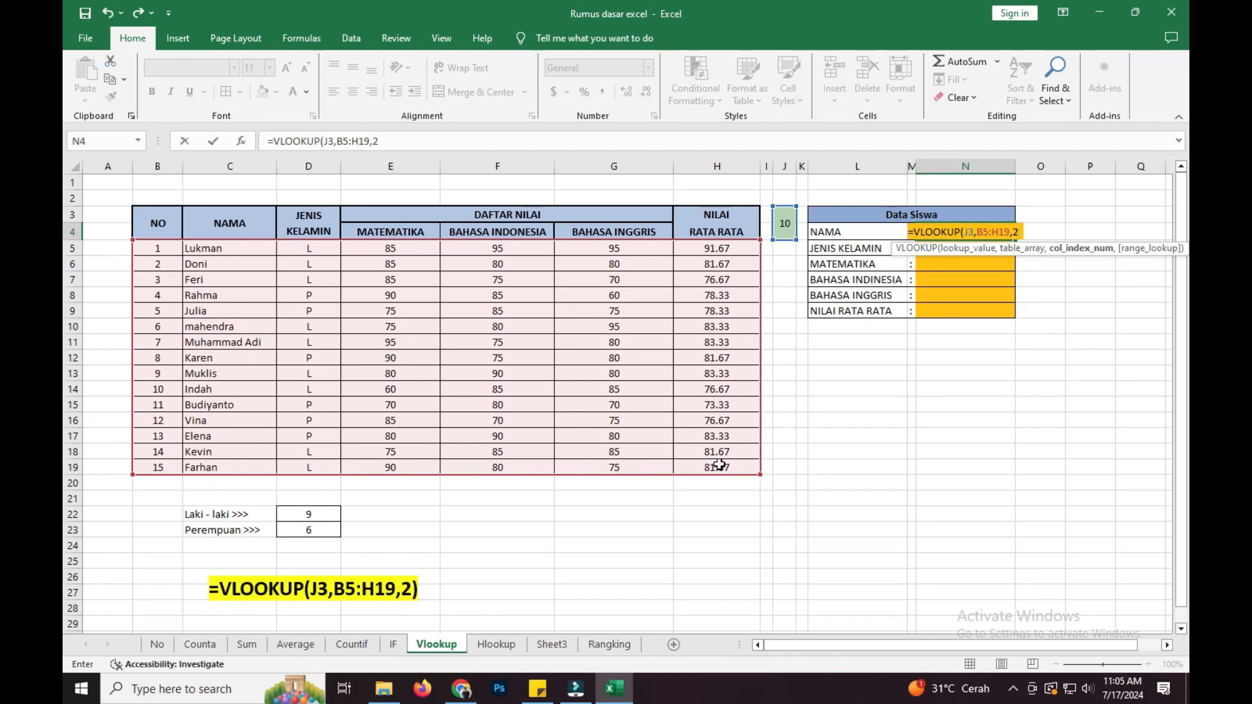
text())
key(Return)
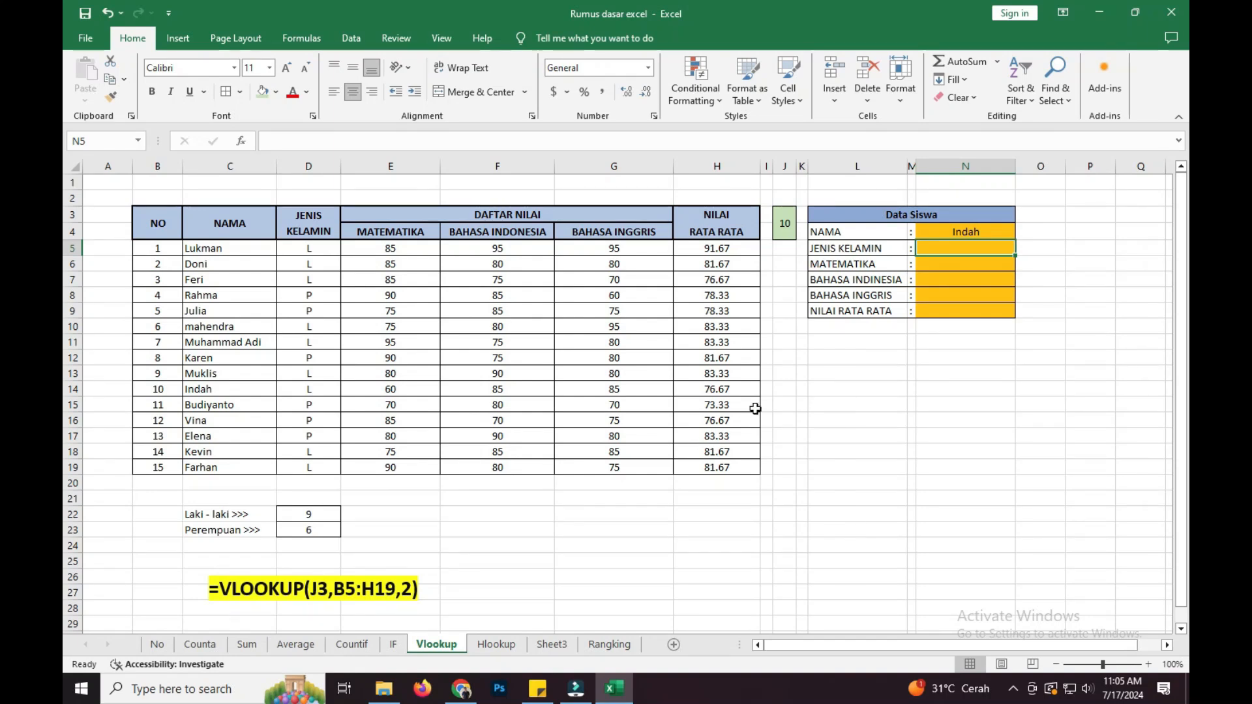
Step: Compare the looked-up name in N4 with the table row for student number 10
click(935, 235)
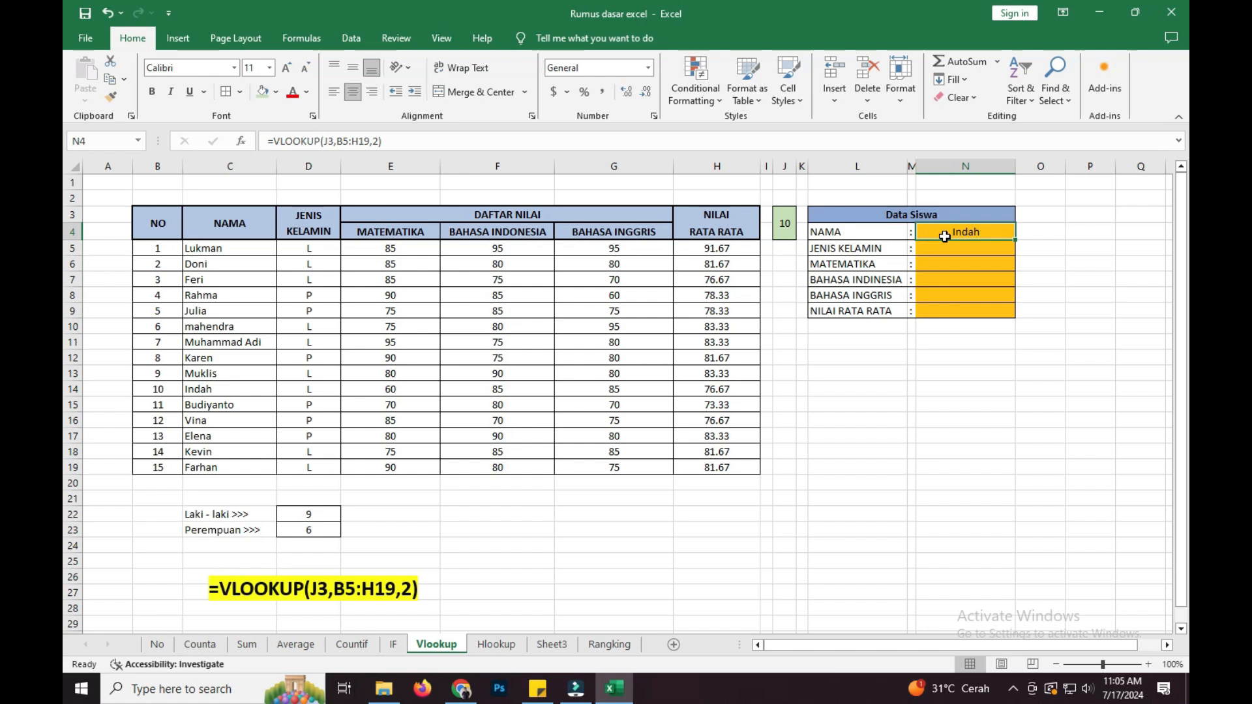
click(795, 222)
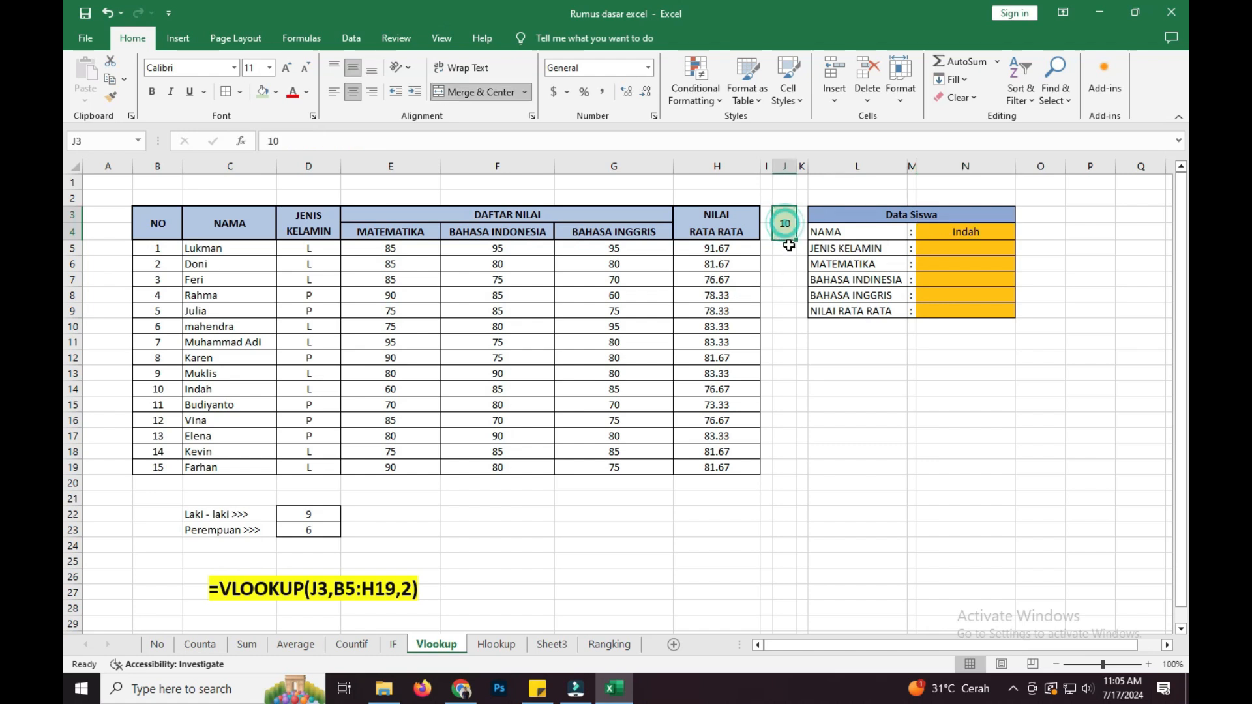
click(160, 387)
click(212, 389)
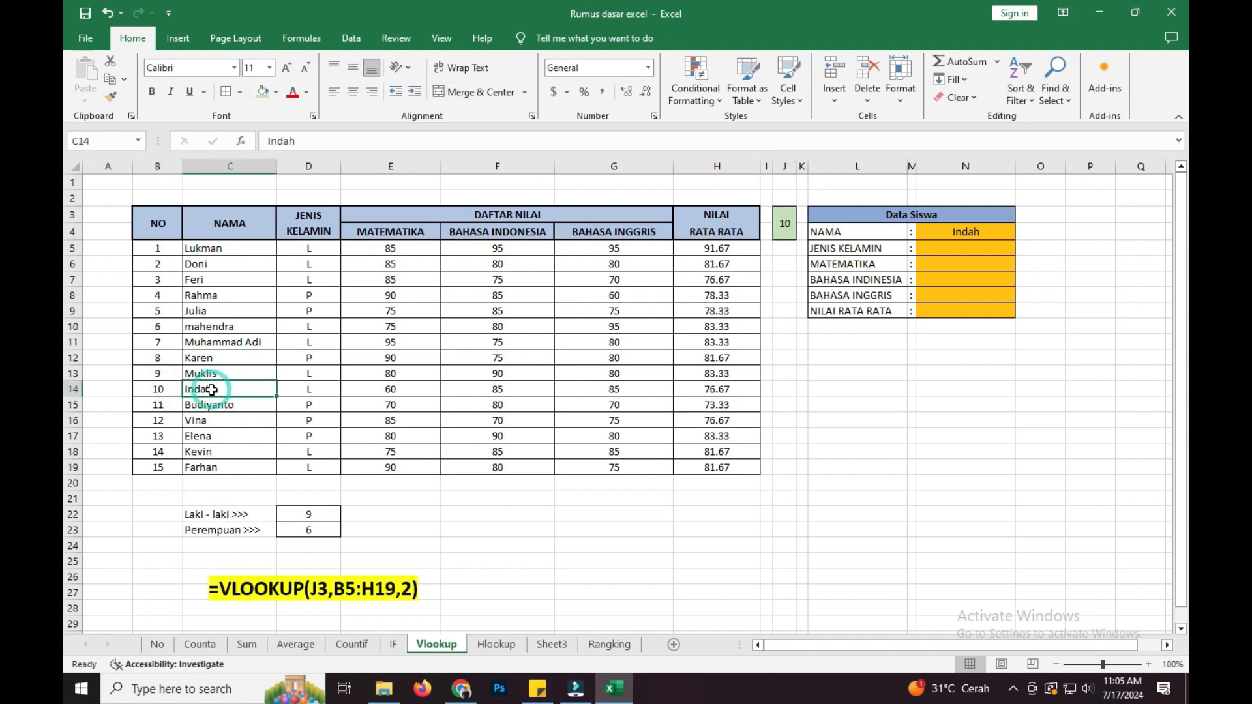
Step: Review the column index in N4's formula against the order of the NO, NAMA and JENIS KELAMIN columns
click(964, 232)
click(409, 144)
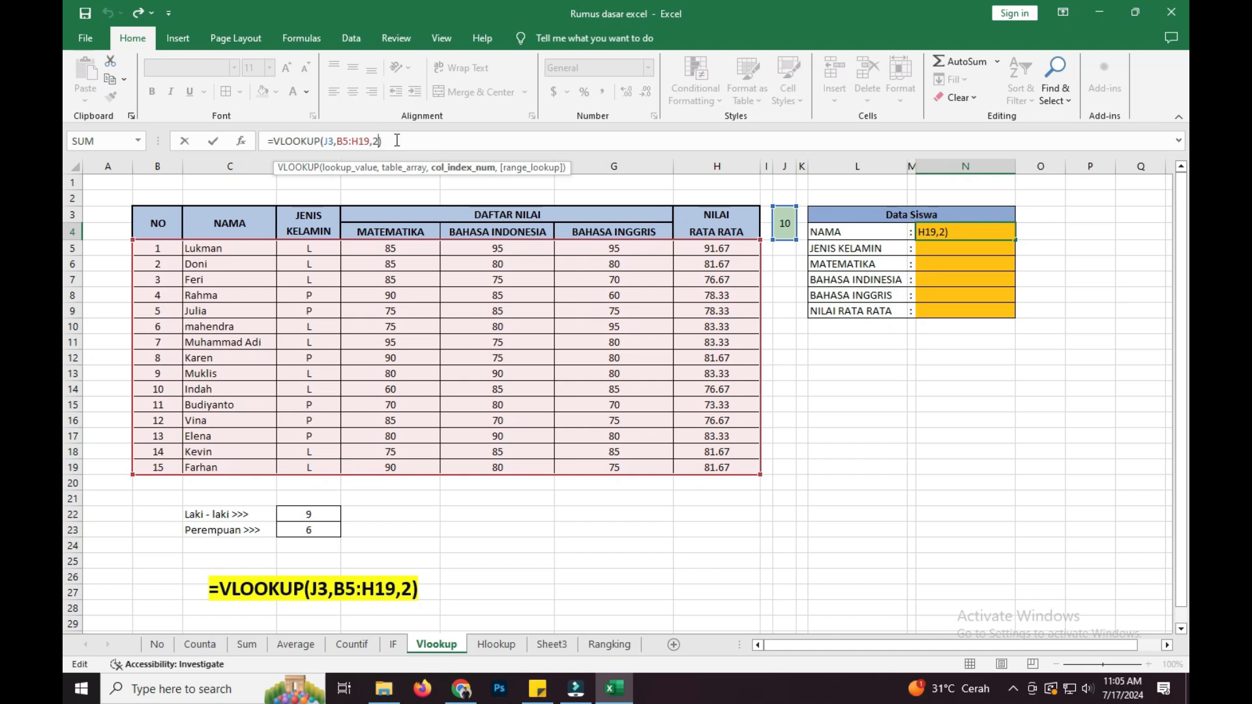
click(120, 231)
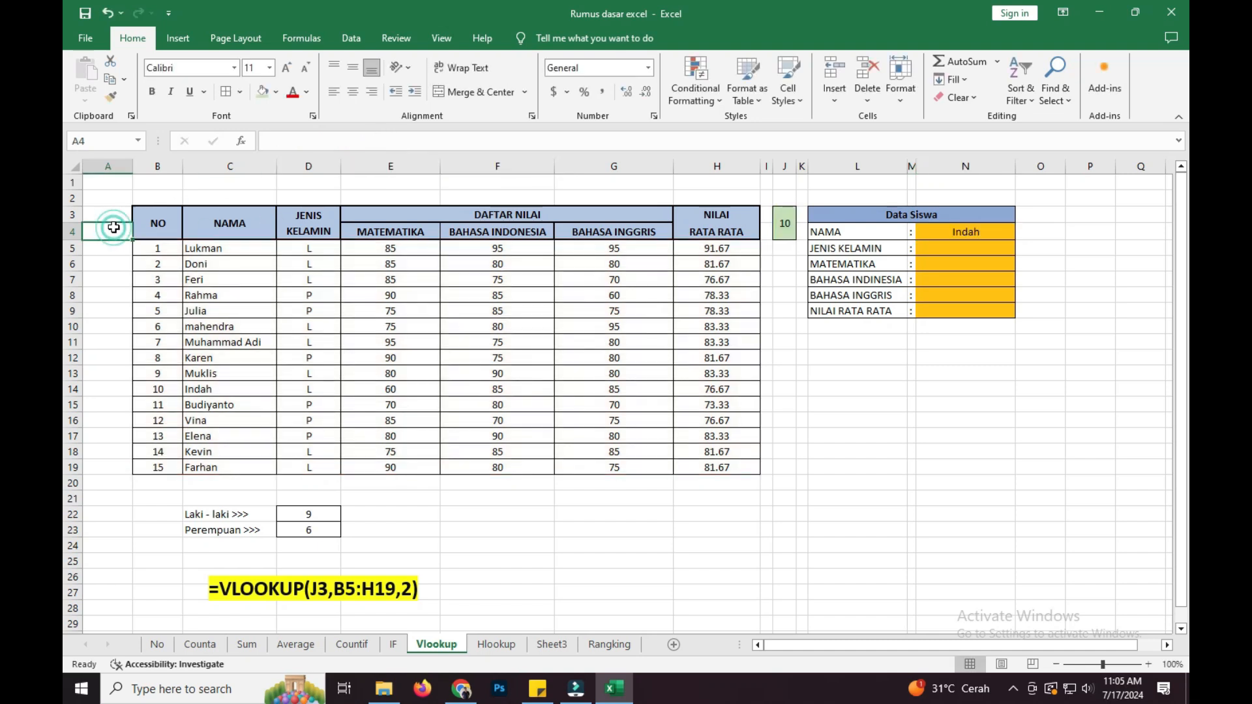
click(158, 224)
click(267, 223)
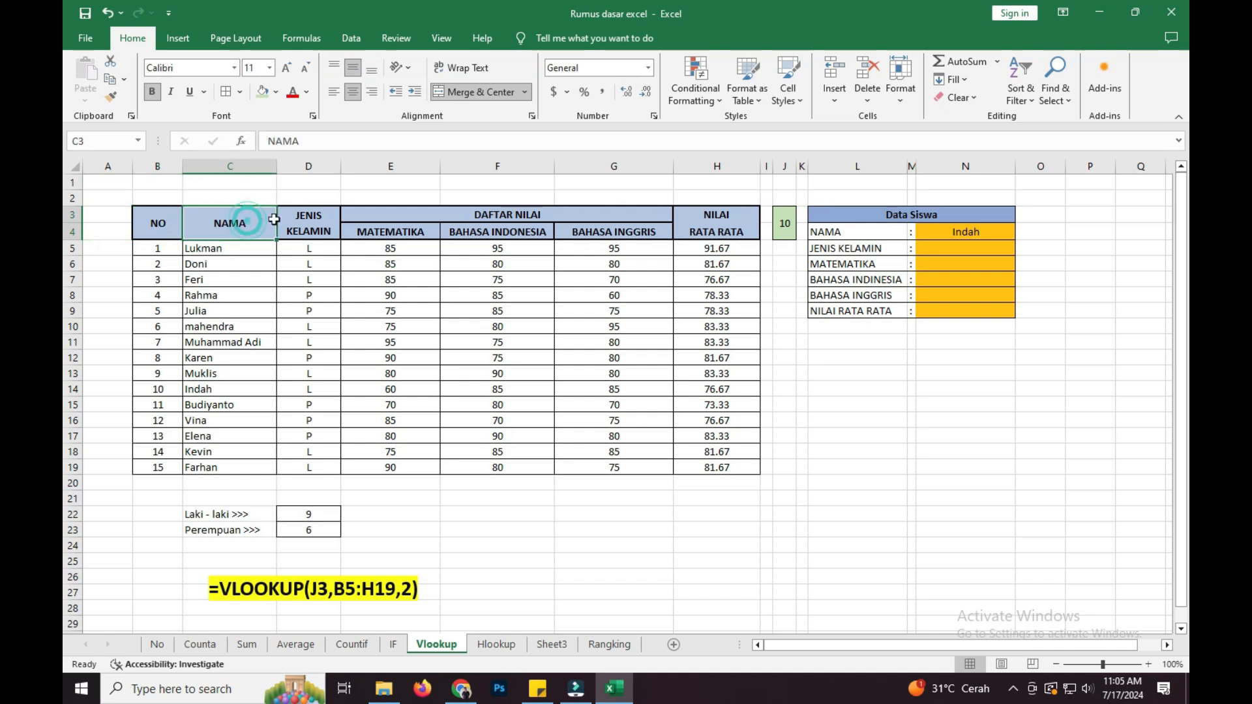
click(332, 218)
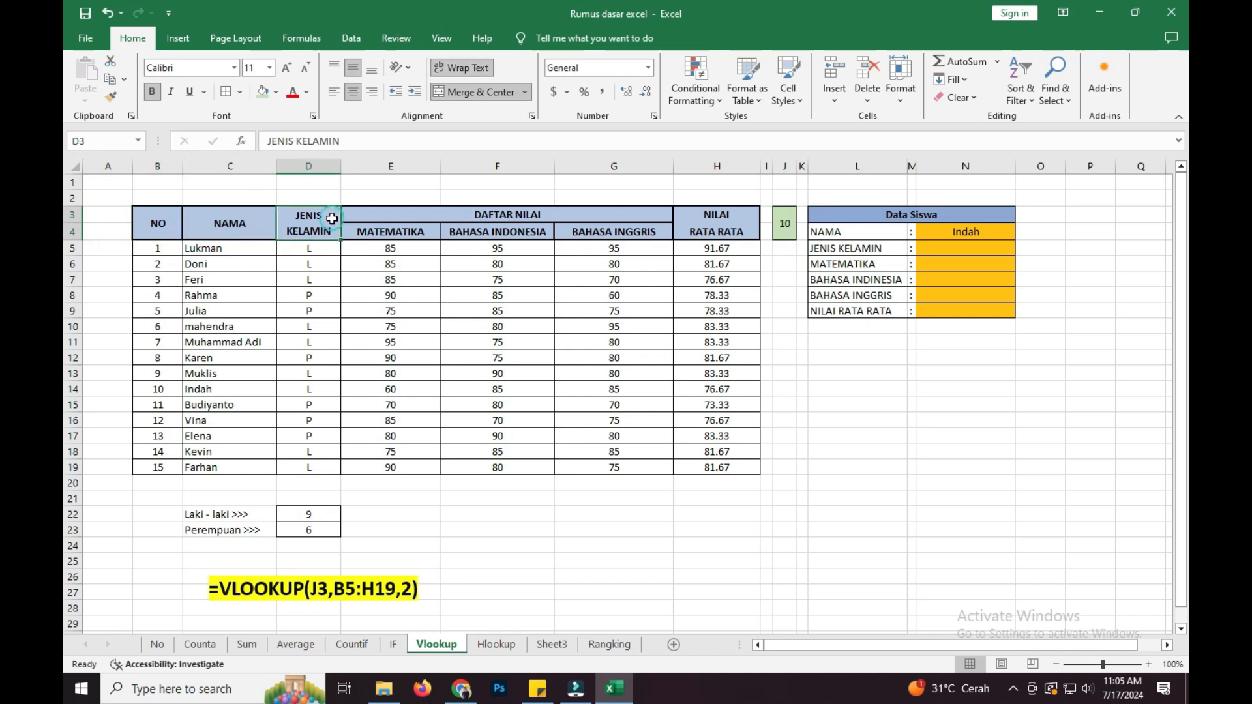
click(155, 224)
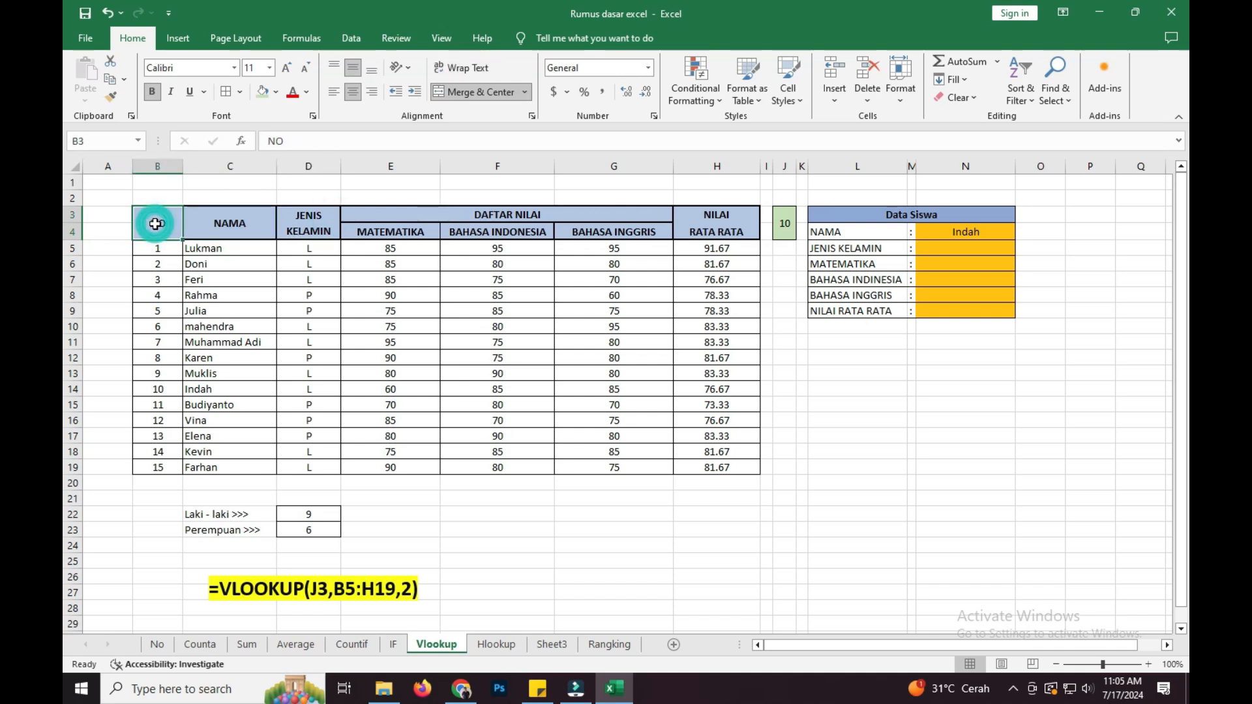
click(227, 224)
click(316, 223)
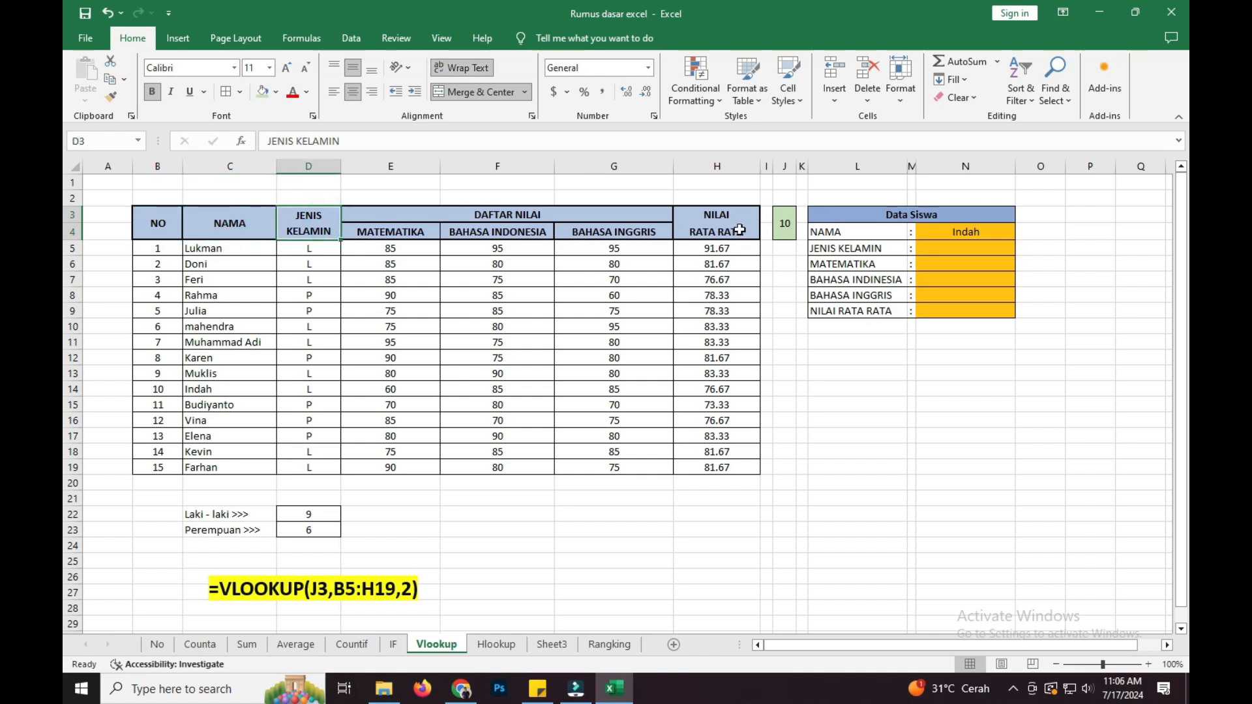
Step: Try to fill the VLOOKUP formula with relative references from N4 down to N9, and undo the fill
click(996, 230)
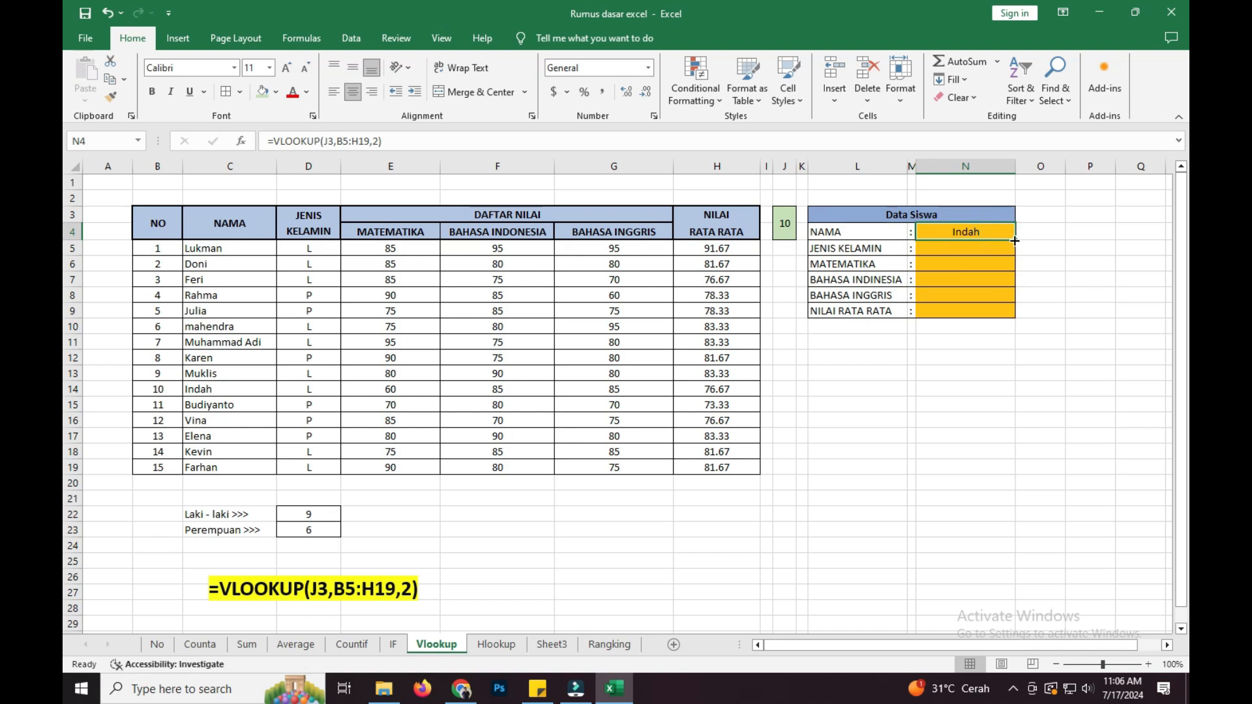
drag(1015, 240, 1008, 313)
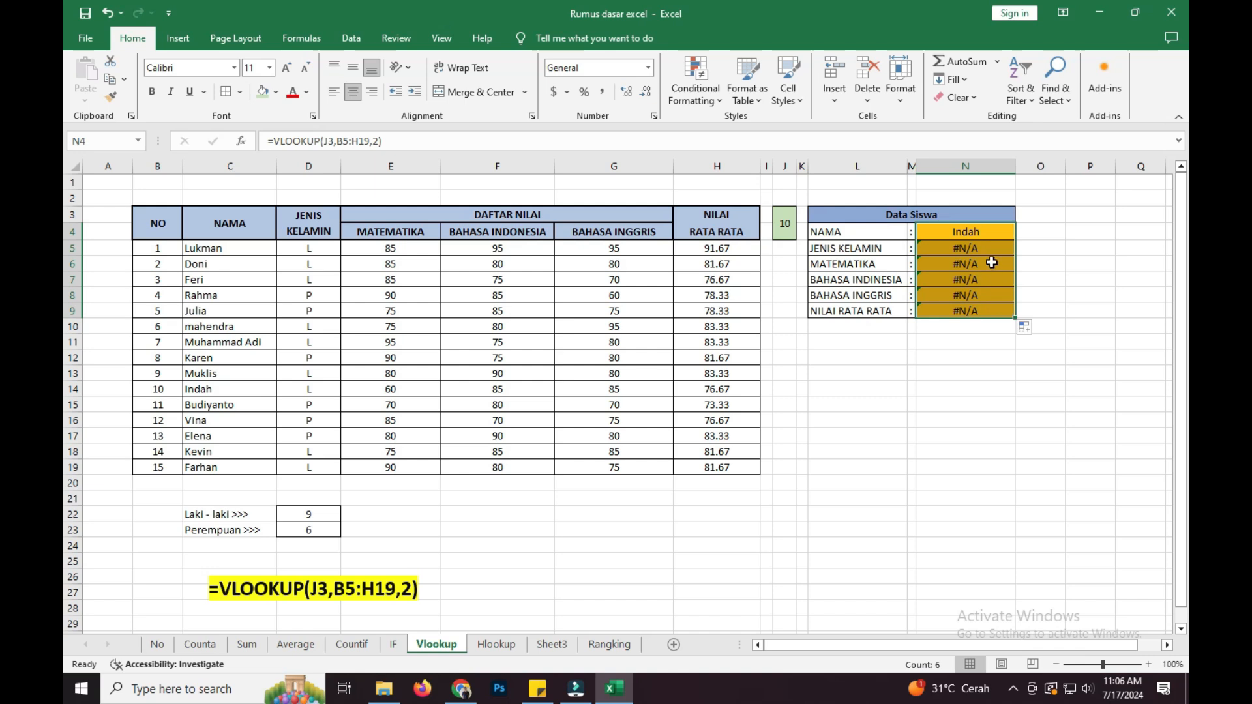
key(ctrl+z)
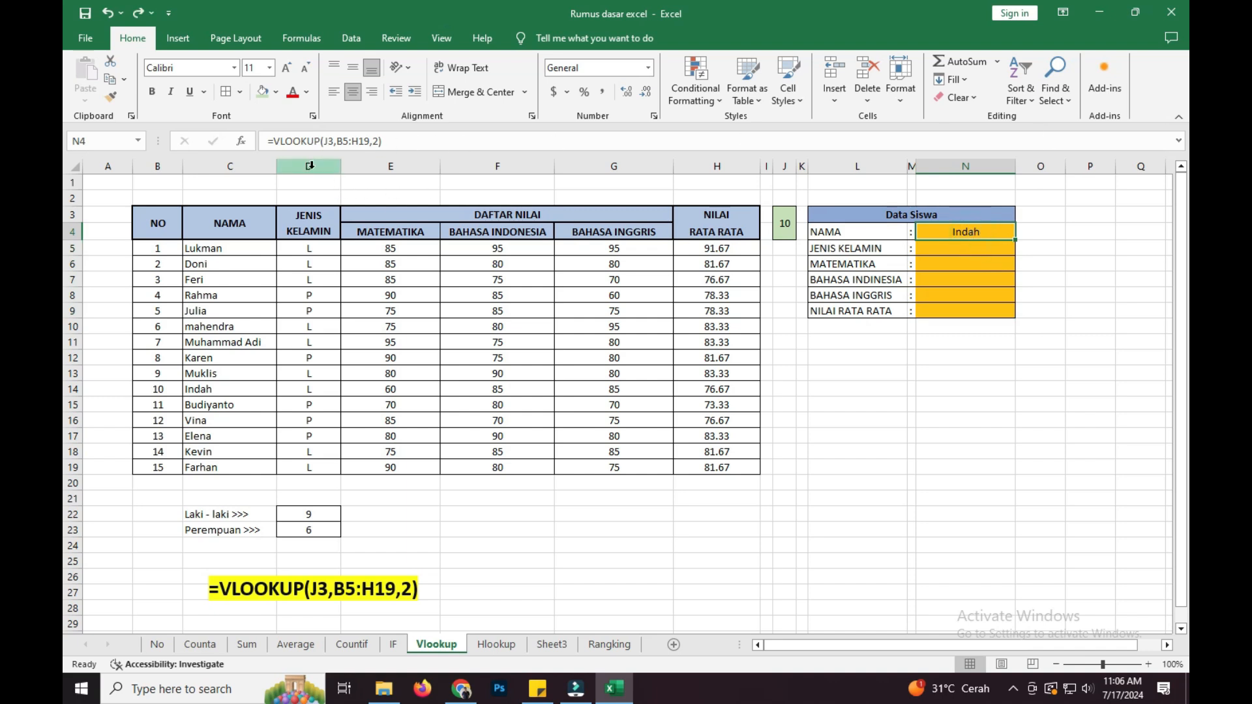
Step: Make the lookup cell and table range in N4's formula absolute, giving =VLOOKUP($J$3,$B$5:$H$19,2)
click(325, 141)
drag(326, 142, 371, 142)
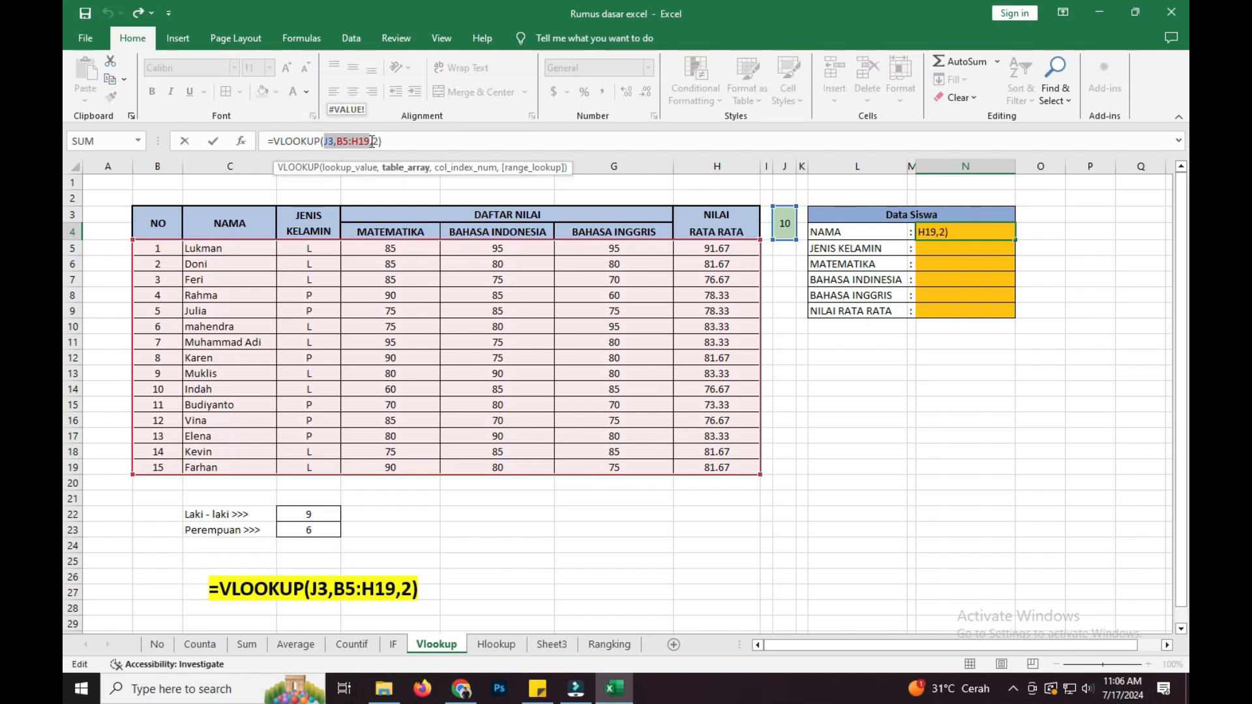
key(F4)
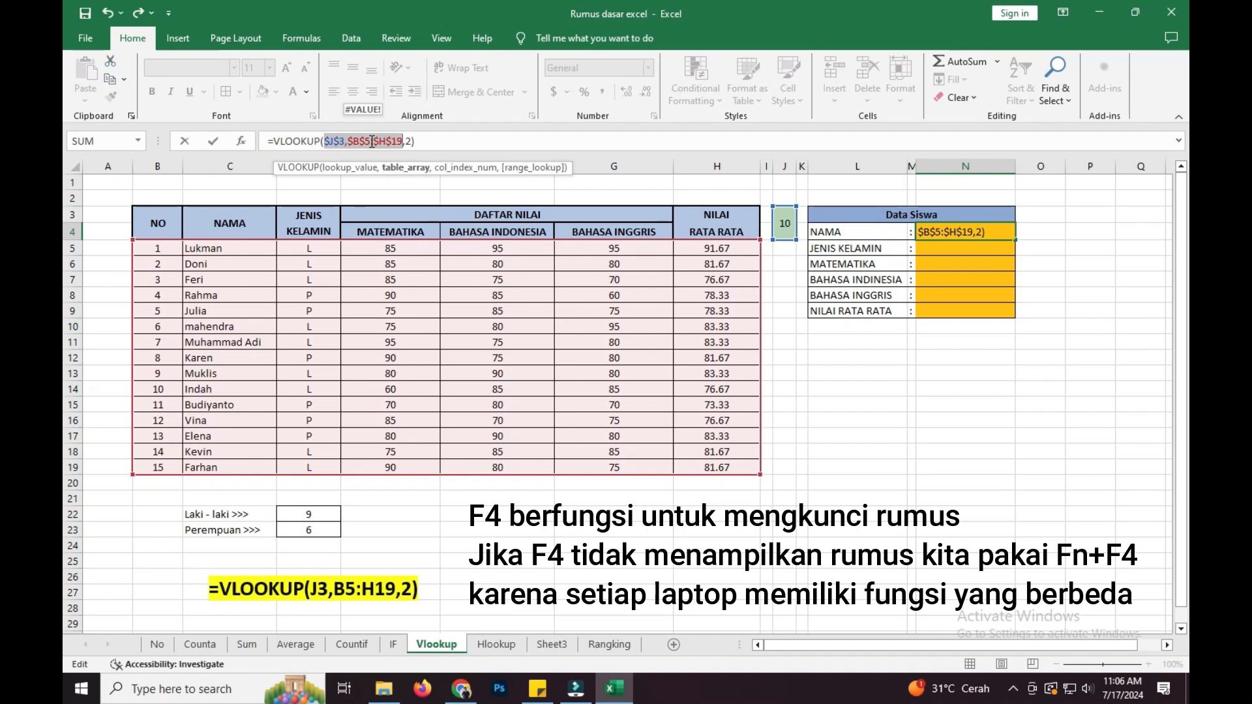
key(Return)
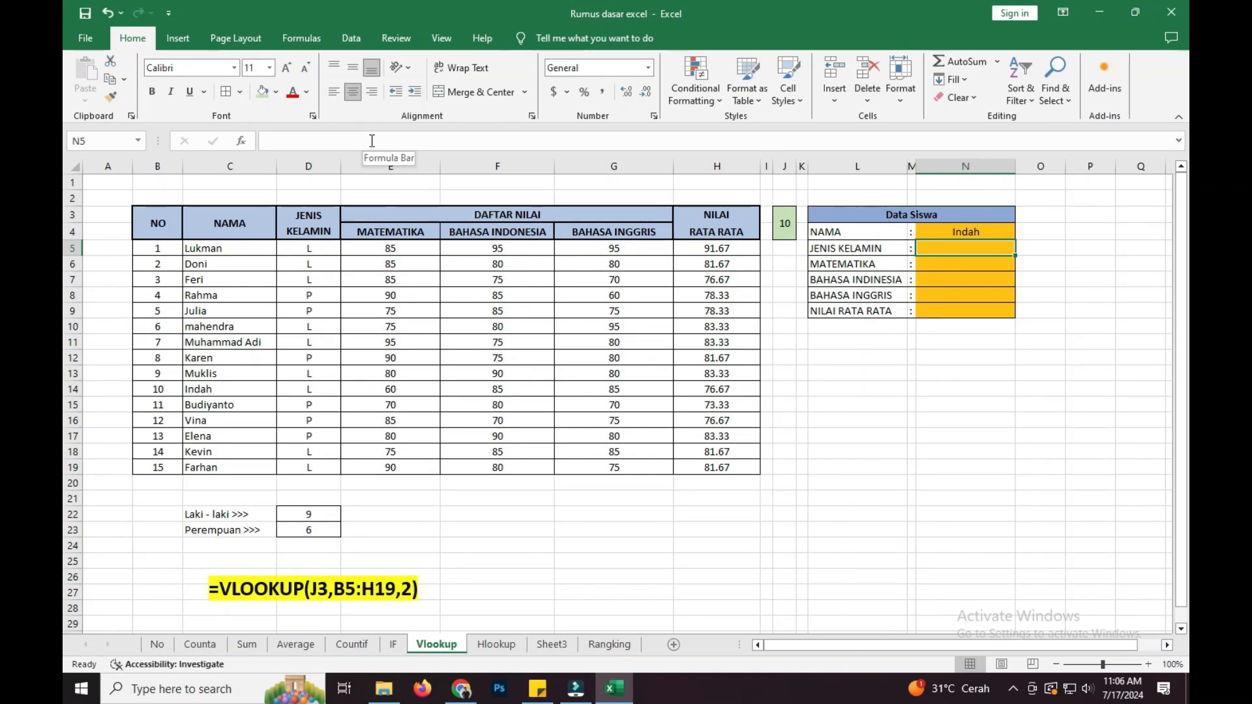
Step: Fill the locked VLOOKUP formula from N4 down to N9 and check the copied formula in N5
click(955, 233)
drag(1016, 241, 1015, 317)
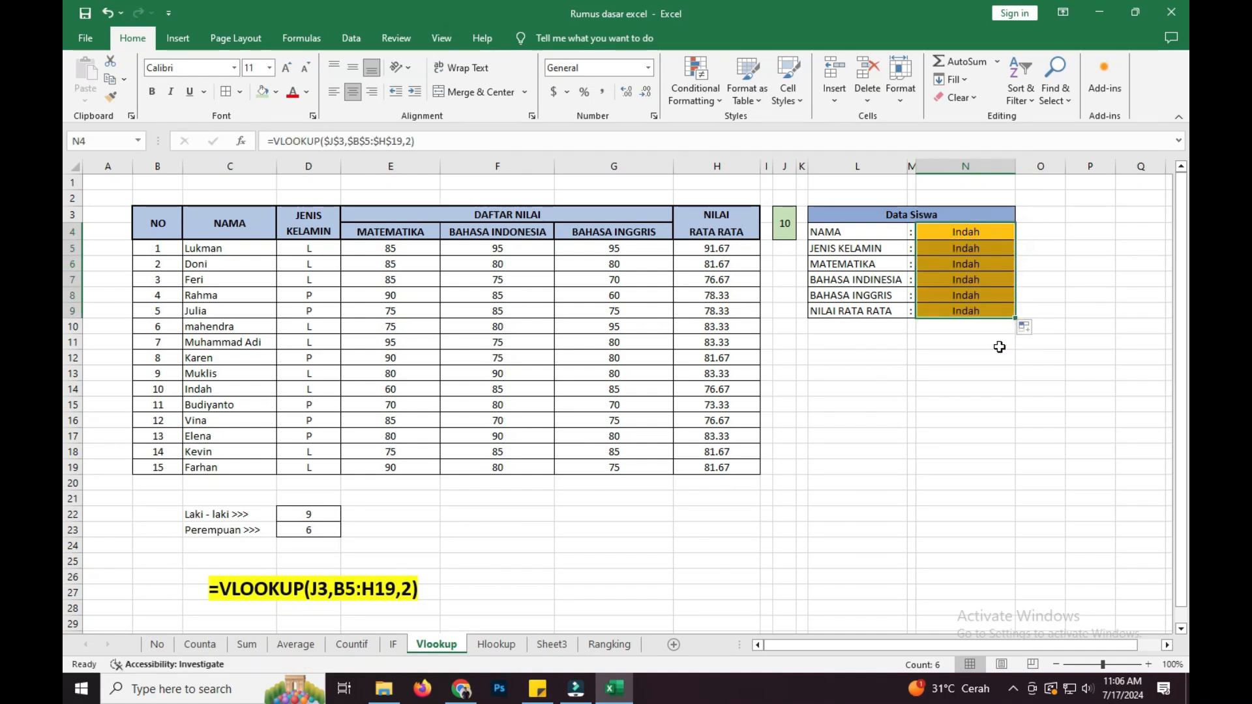
click(978, 341)
click(976, 248)
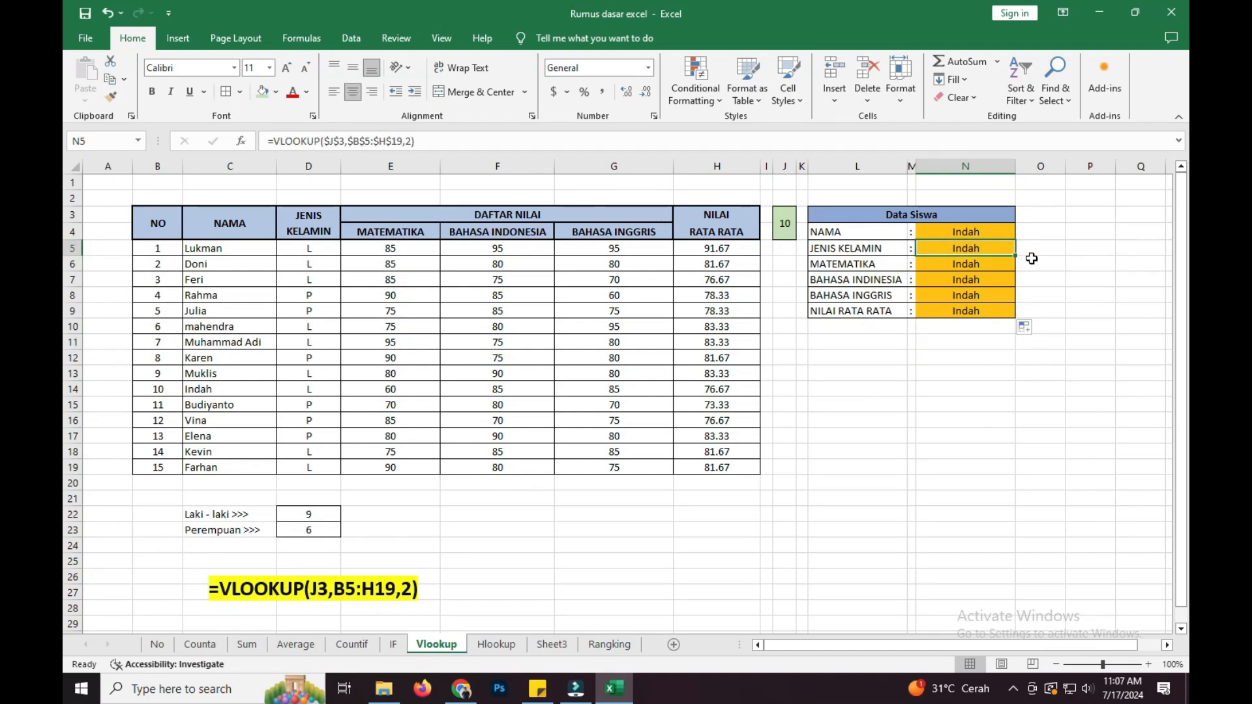
click(1036, 255)
click(990, 236)
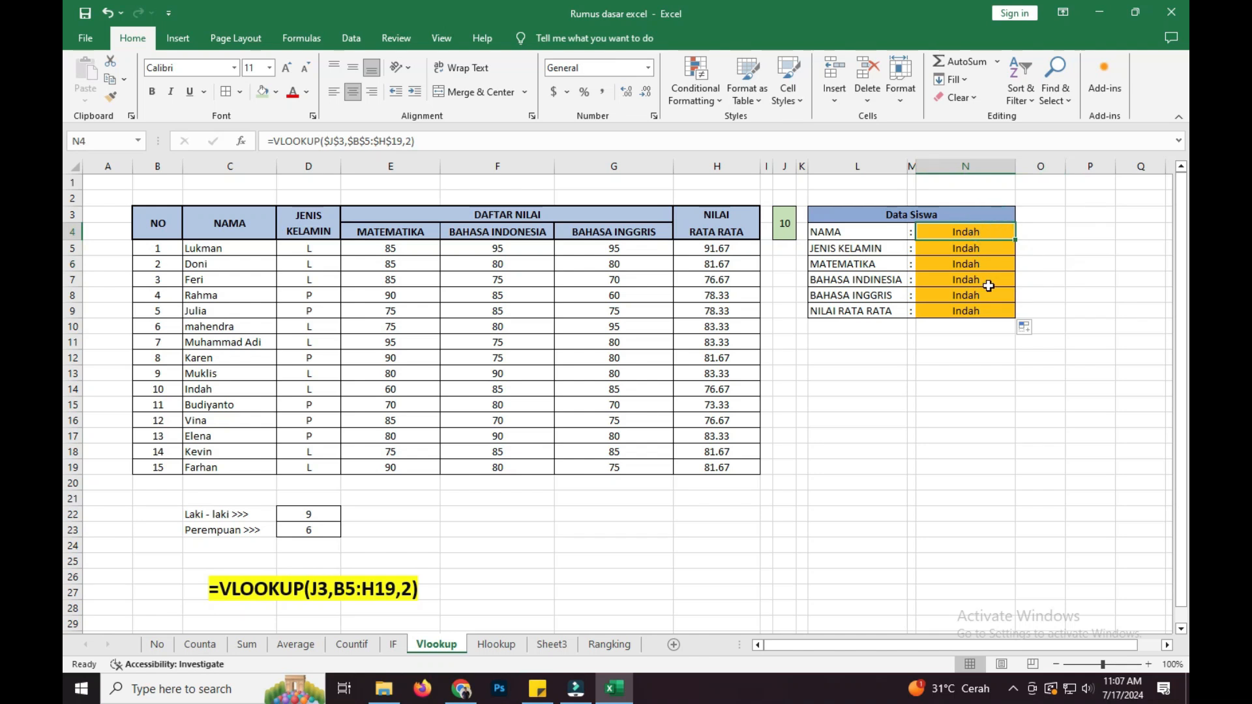
Step: Set the column index of the VLOOKUP formula in N5 beside JENIS KELAMIN to 3
click(981, 247)
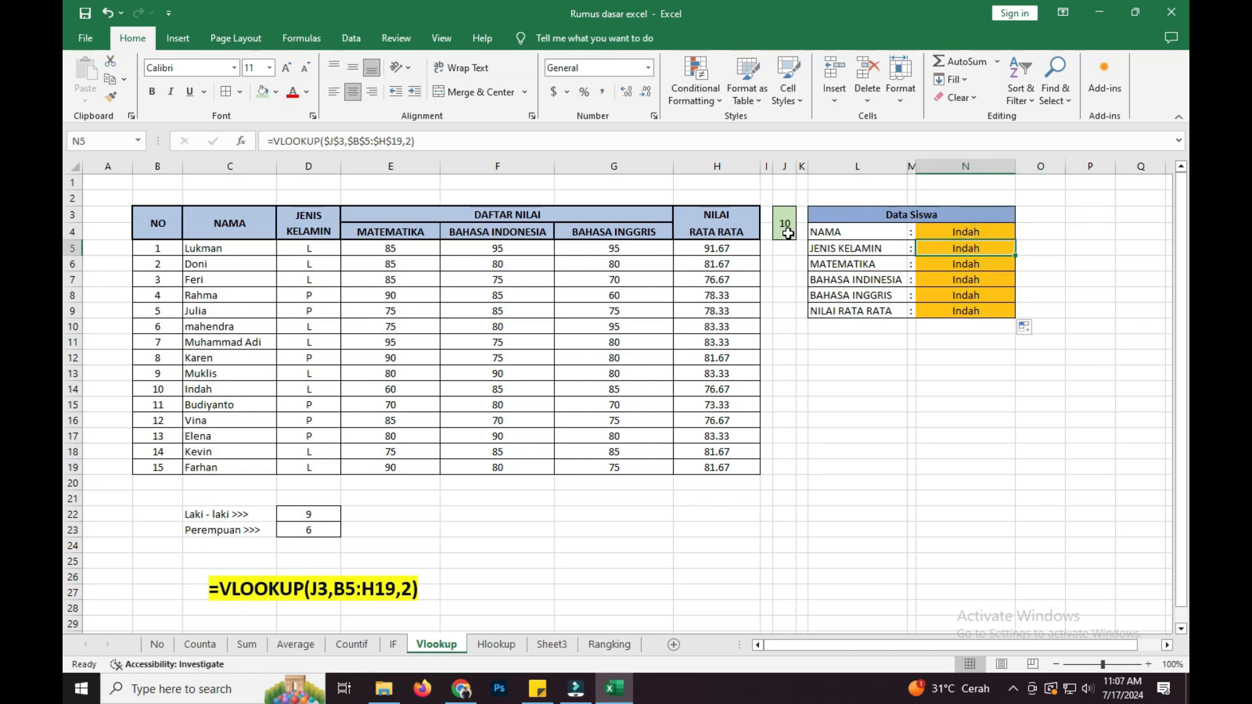
click(413, 141)
key(BackSpace)
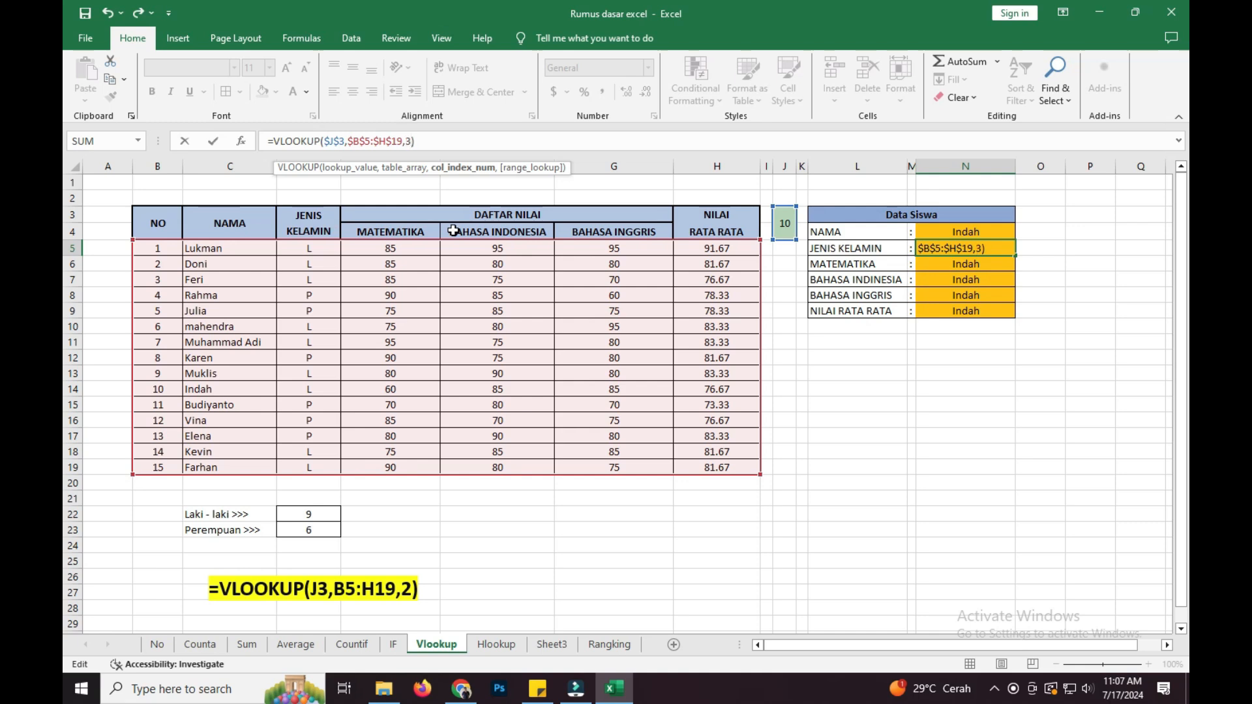
key(Return)
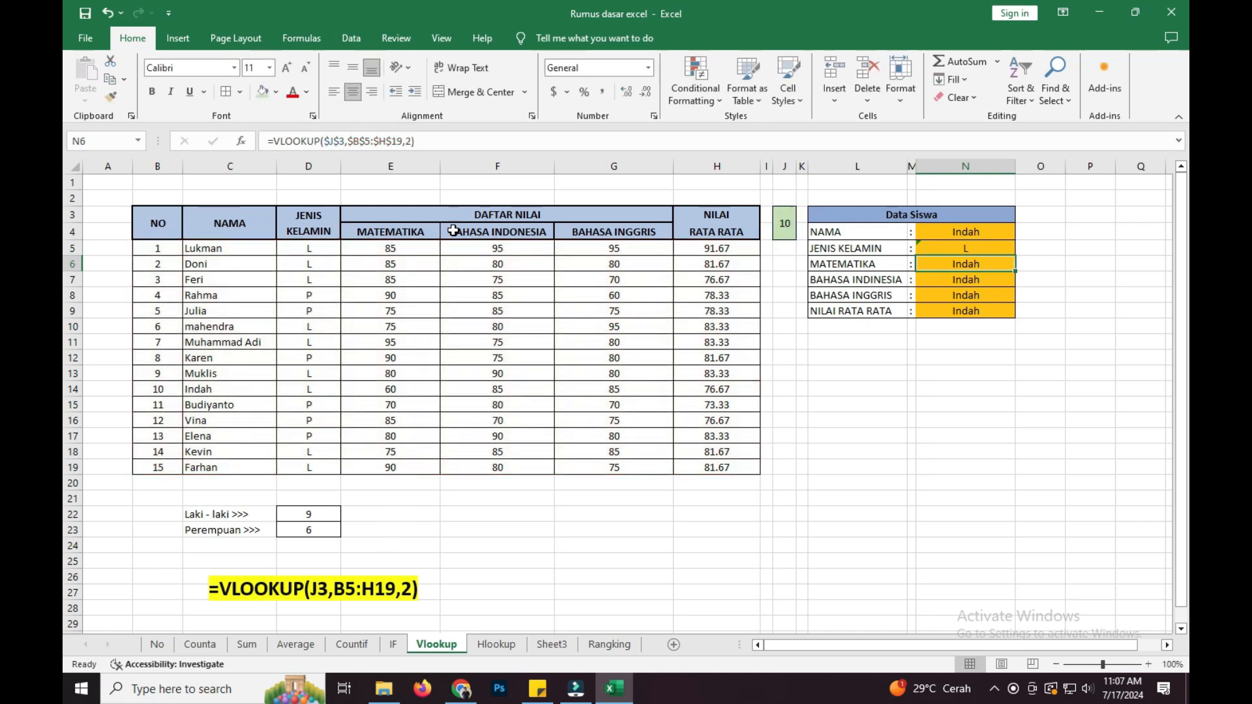
Step: Change the VLOOKUP column index in N6 beside MATEMATIKA to 4
click(439, 141)
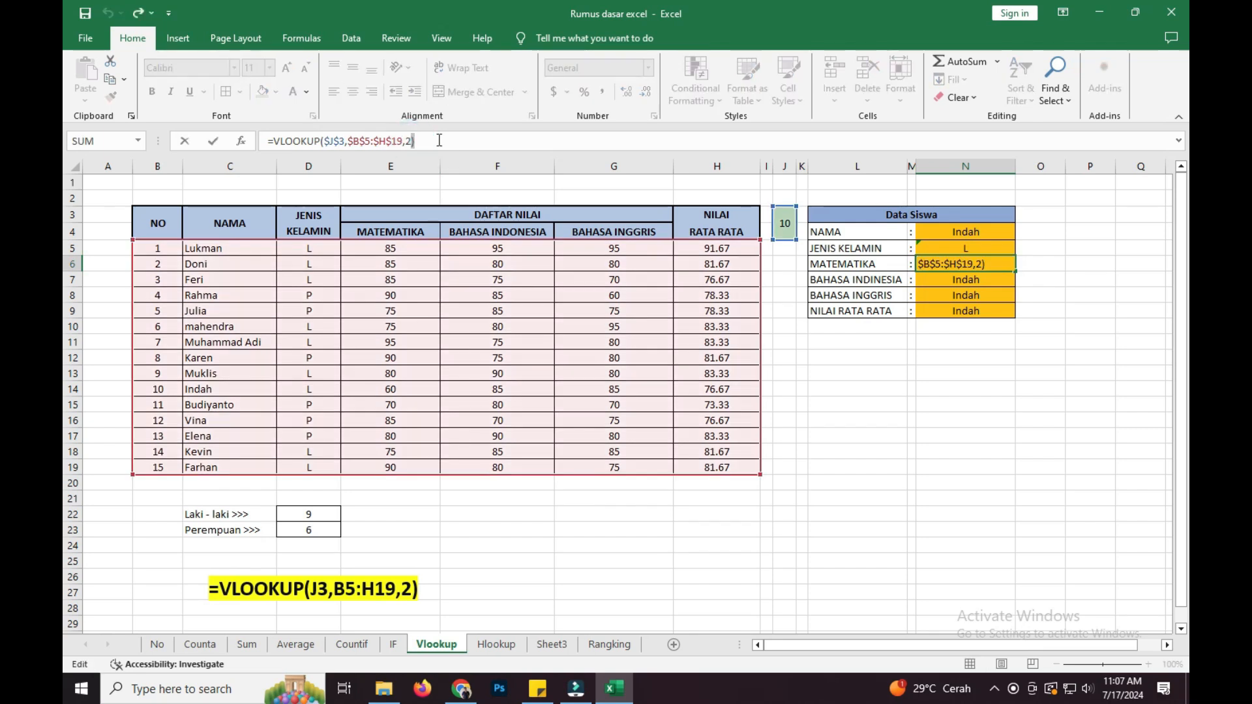
key(Left)
key(BackSpace)
text(4)
key(Return)
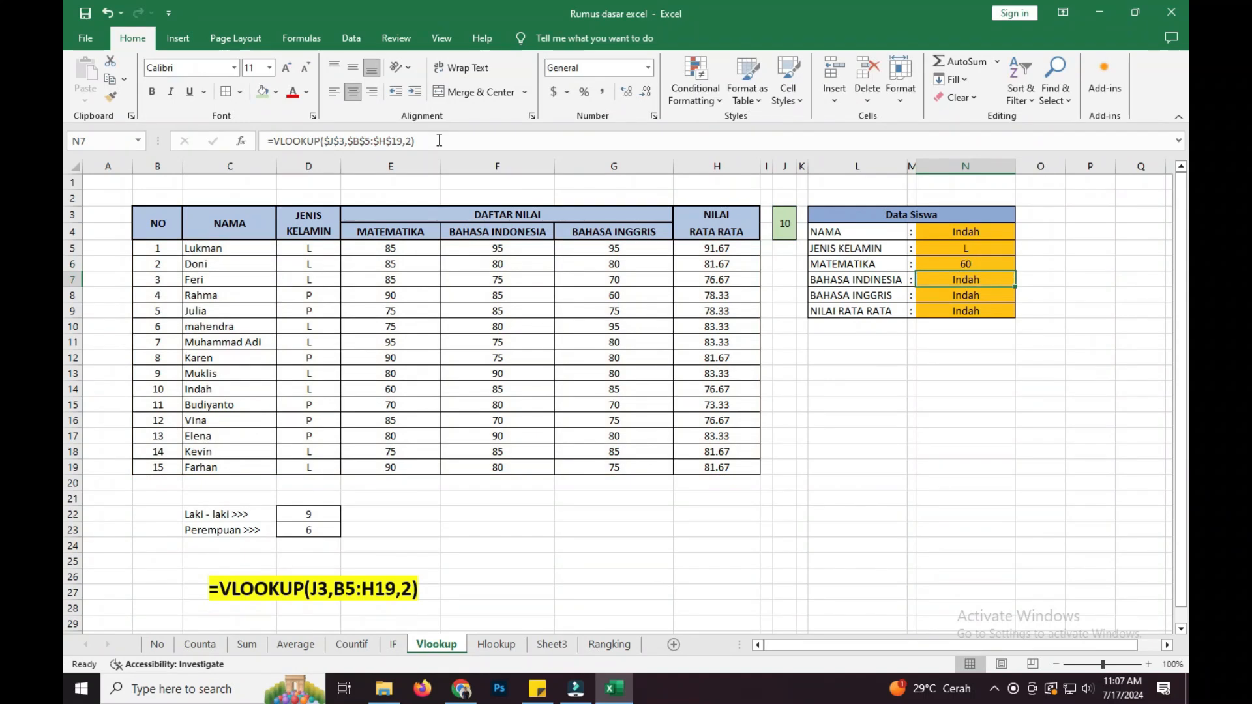
Step: Set the column index of the VLOOKUP formula in N7 beside BAHASA INDINESIA to 5
click(414, 141)
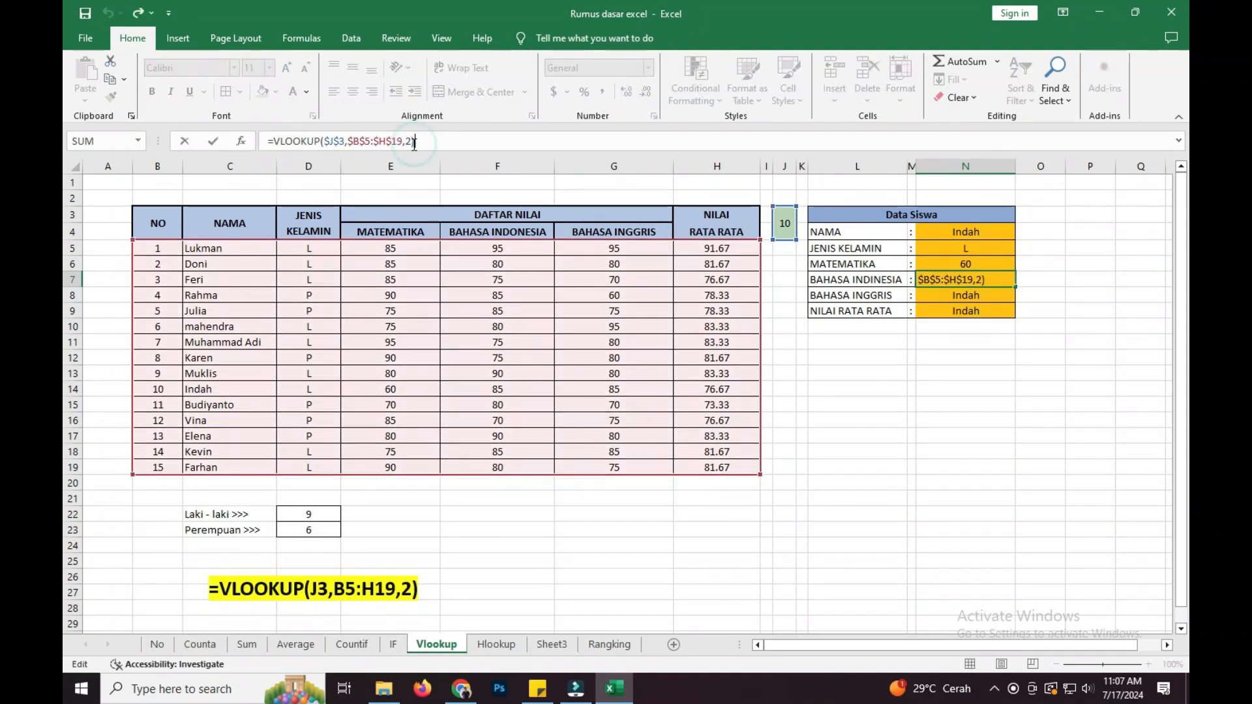
key(Left)
key(Left)
key(Delete)
text(5)
key(Return)
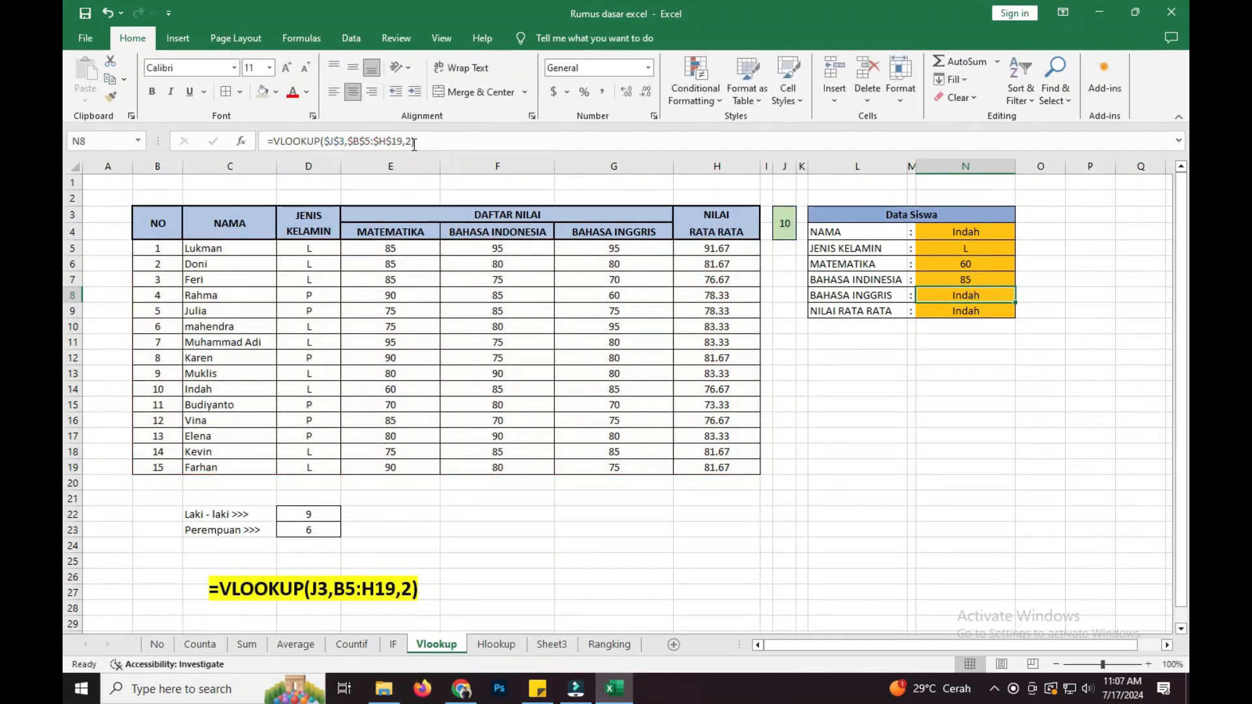
Step: Change the VLOOKUP column index in N8 beside BAHASA INGGRIS to 6
click(406, 142)
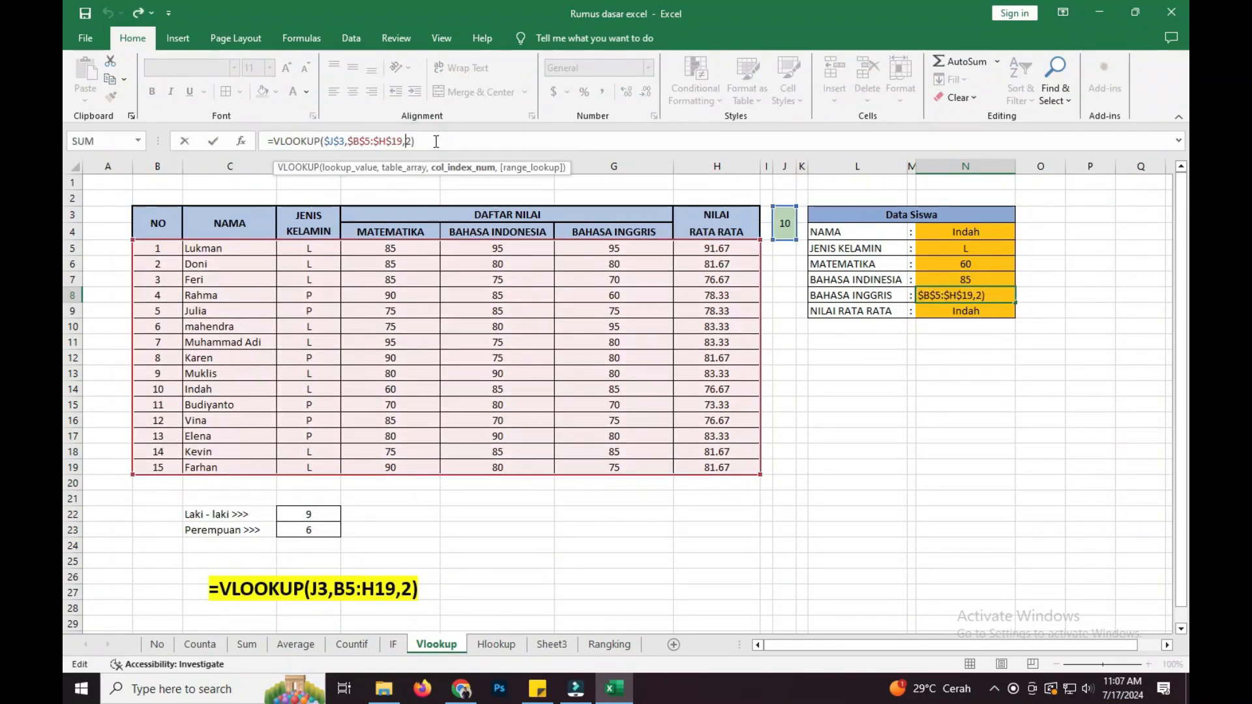
key(Delete)
text(6)
key(Return)
Step: Set the VLOOKUP column index in N9 beside NILAI RATA RATA to 7
click(436, 141)
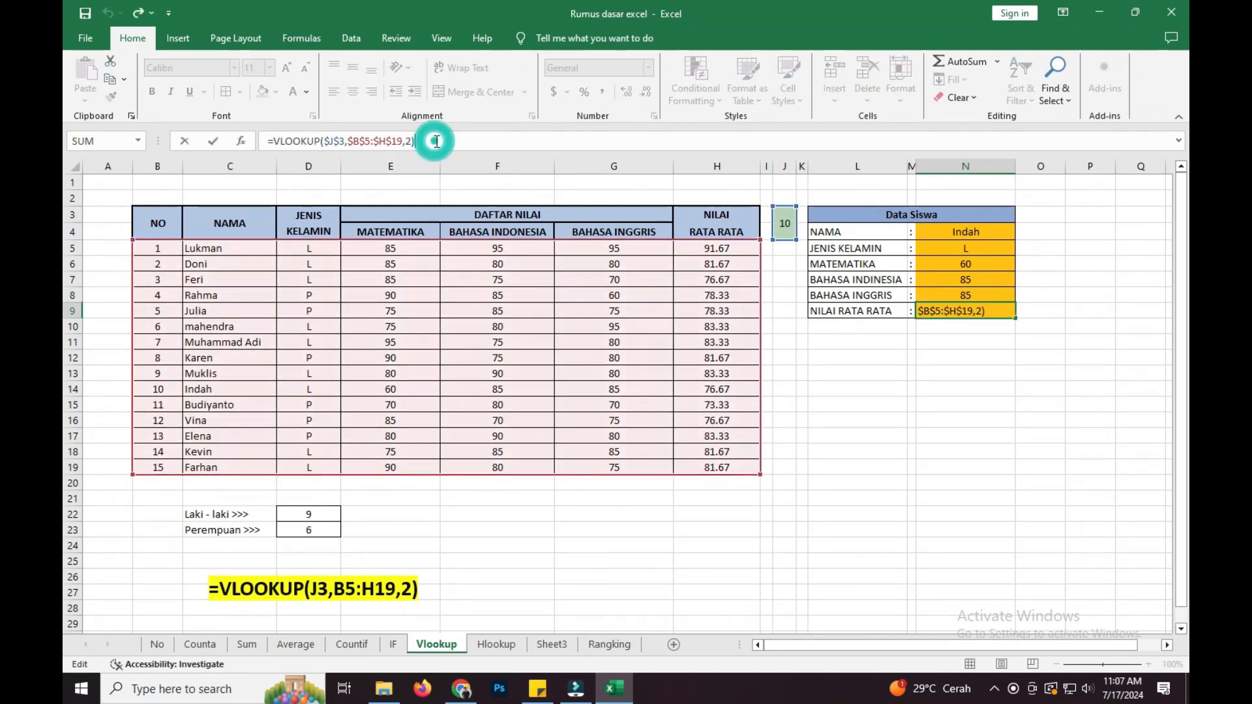
key(Left)
key(BackSpace)
text(7)
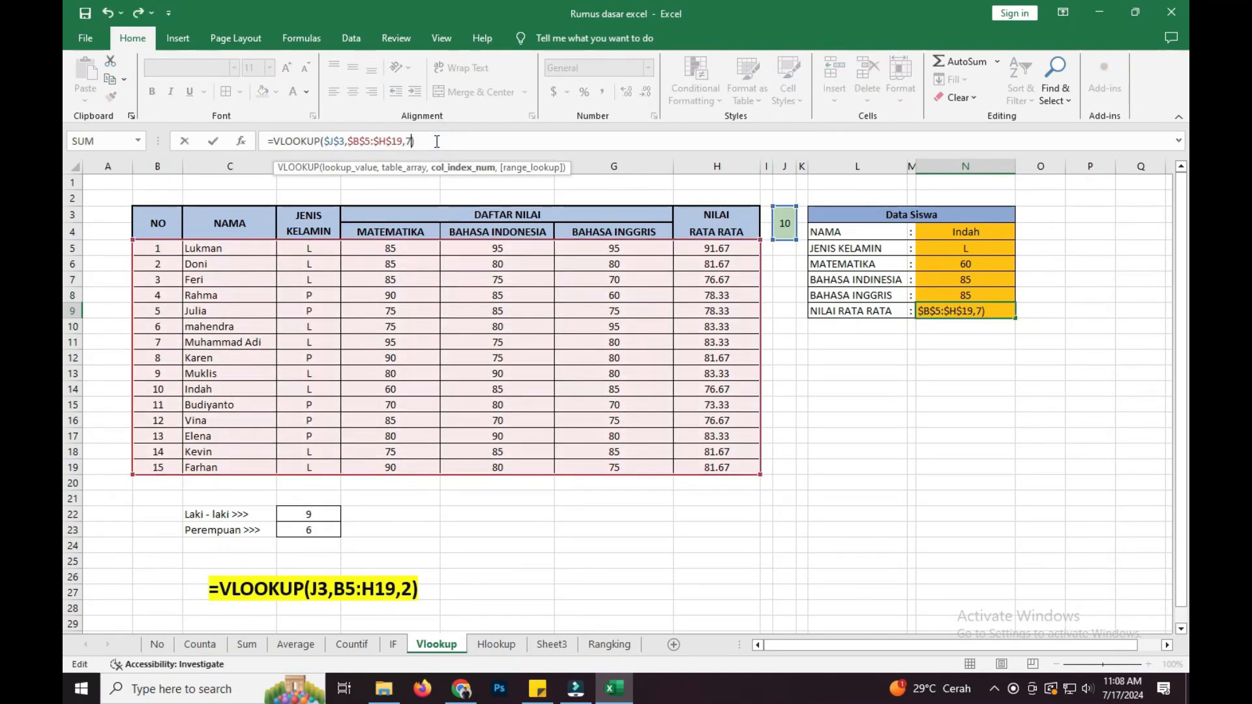
key(Return)
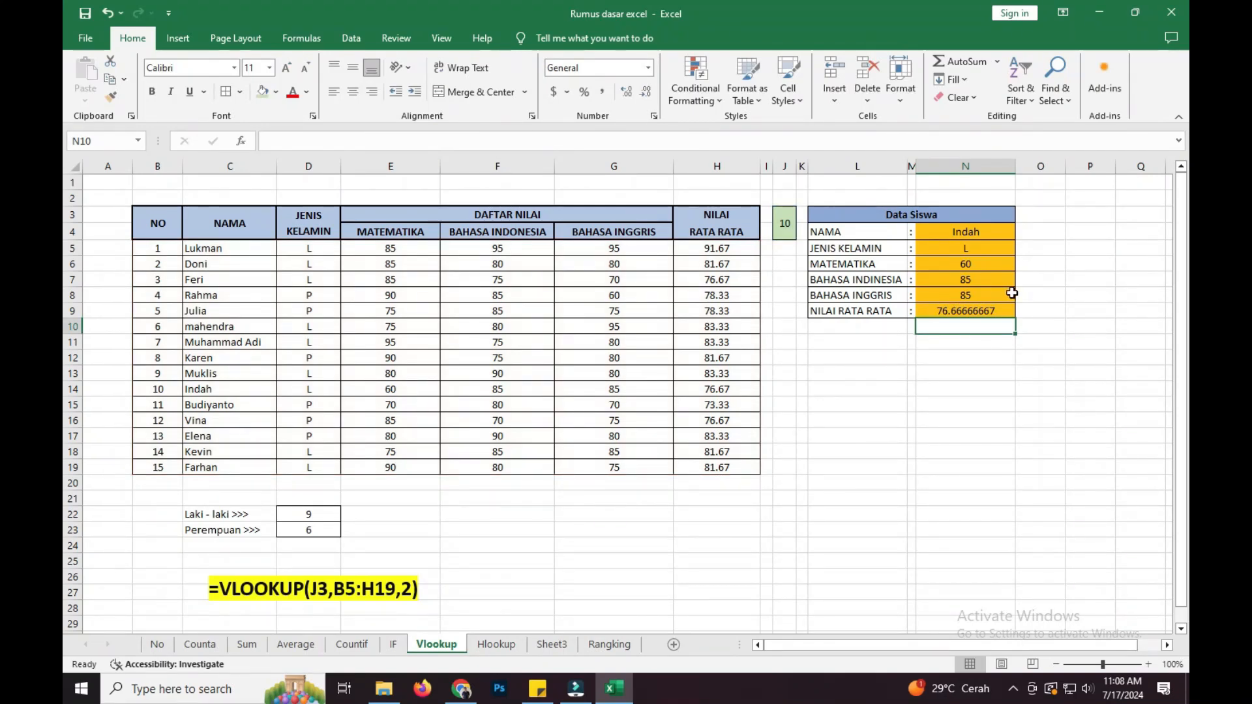
Step: Reduce the average score in N9 to two decimal places
click(977, 309)
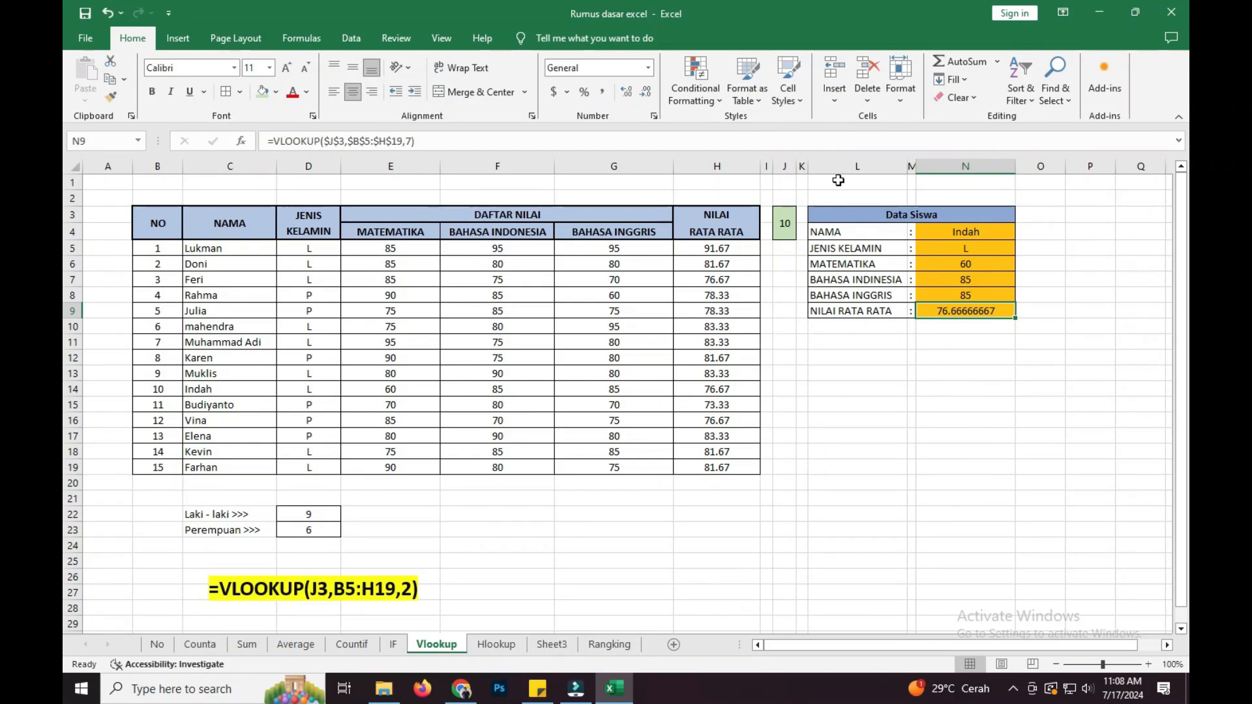
click(646, 92)
click(645, 93)
click(646, 93)
click(646, 92)
click(646, 93)
click(646, 93)
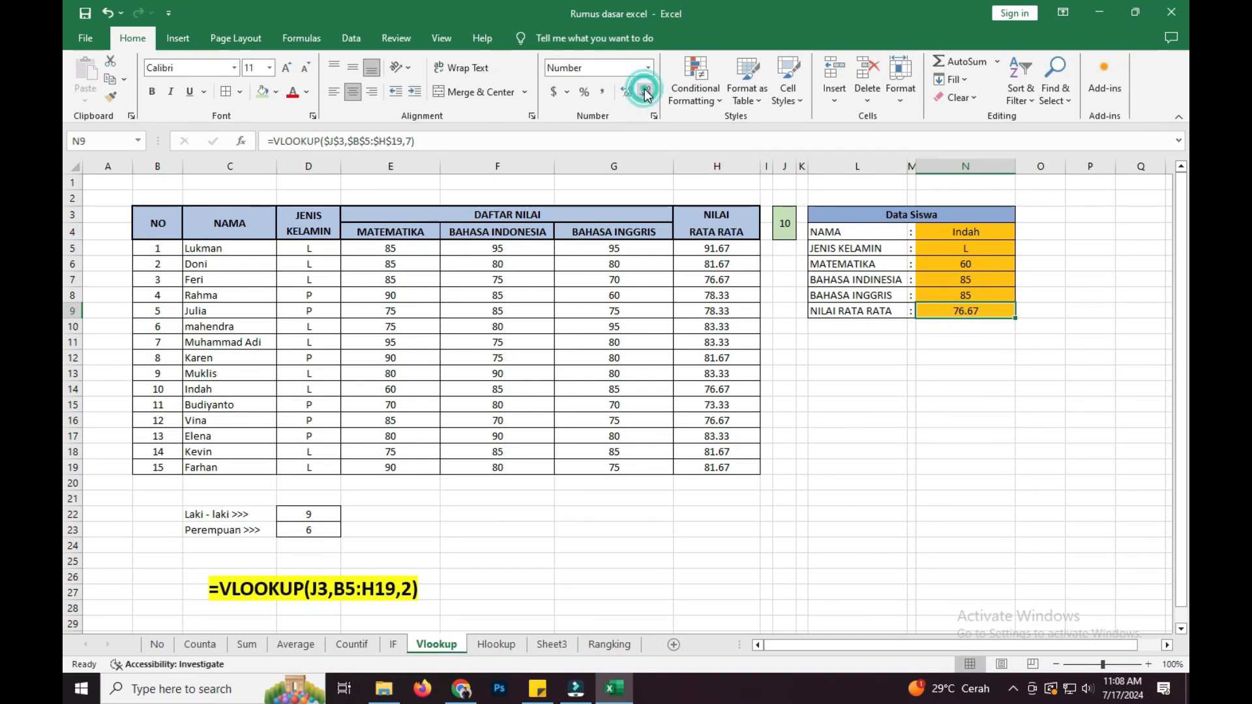
click(955, 356)
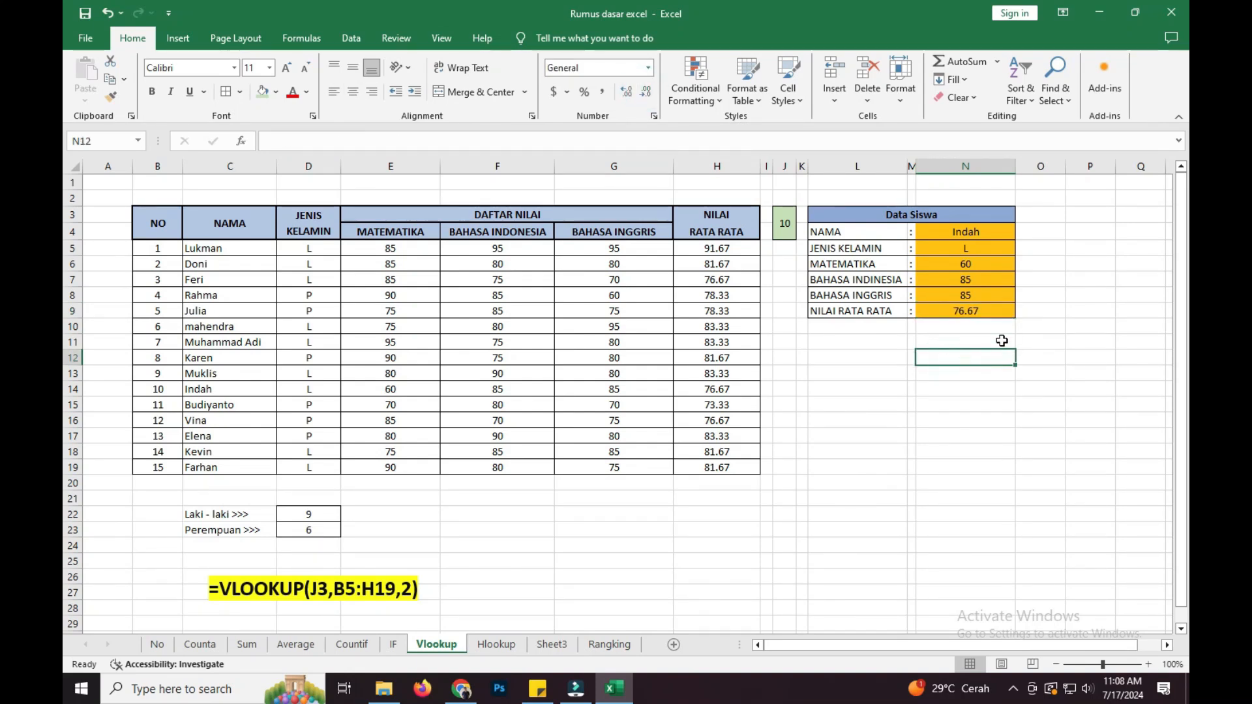
Step: Set the lookup number in J3 to 1 and compare the Data Siswa block with the first student's row in the table
click(973, 231)
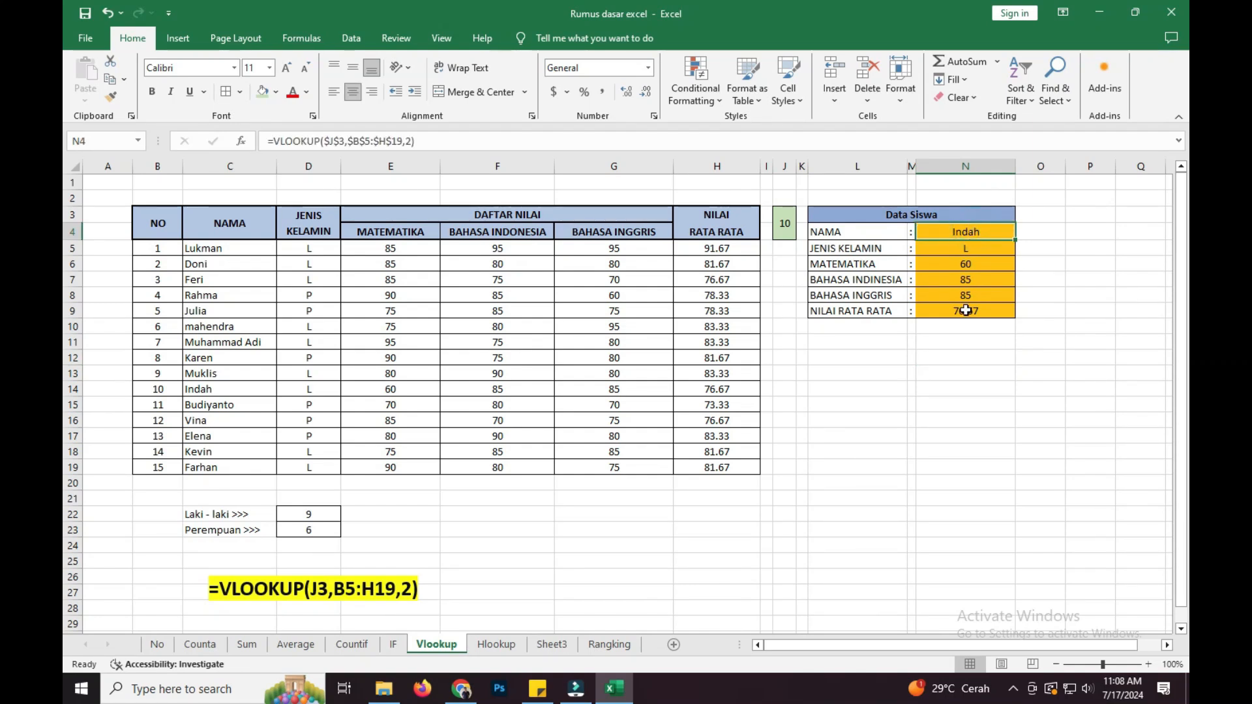
click(843, 248)
click(848, 311)
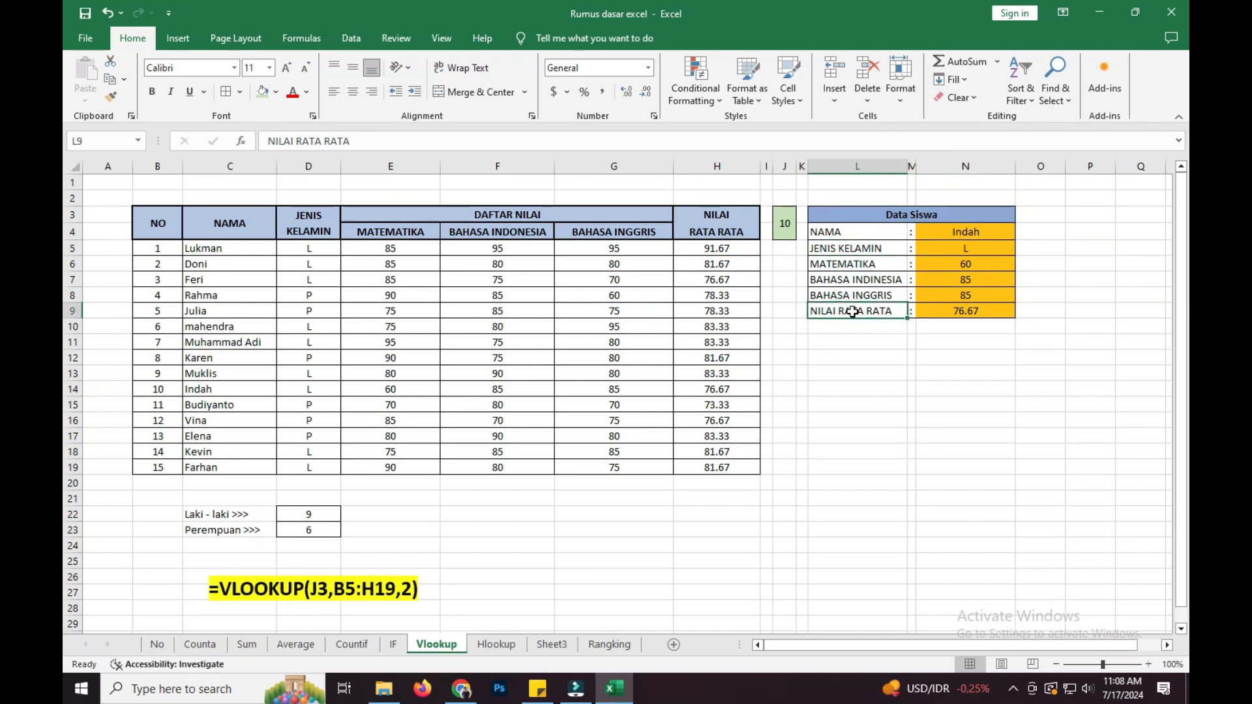
click(788, 224)
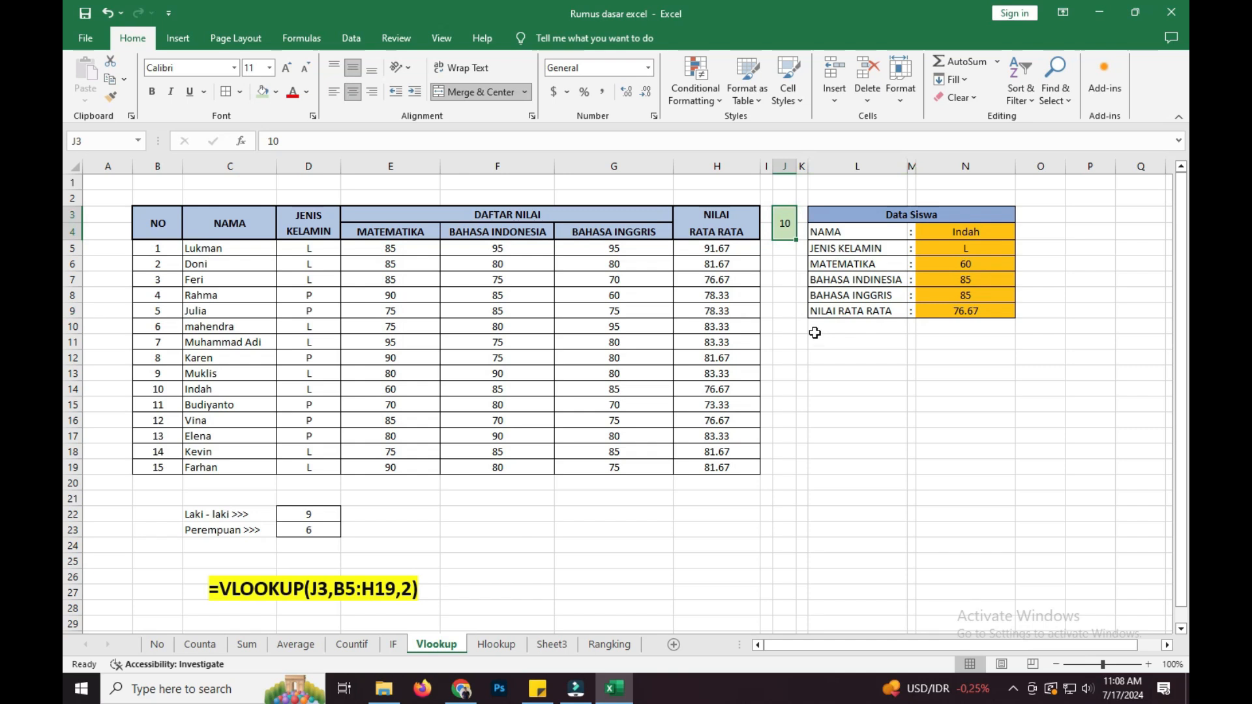
text(1)
key(Return)
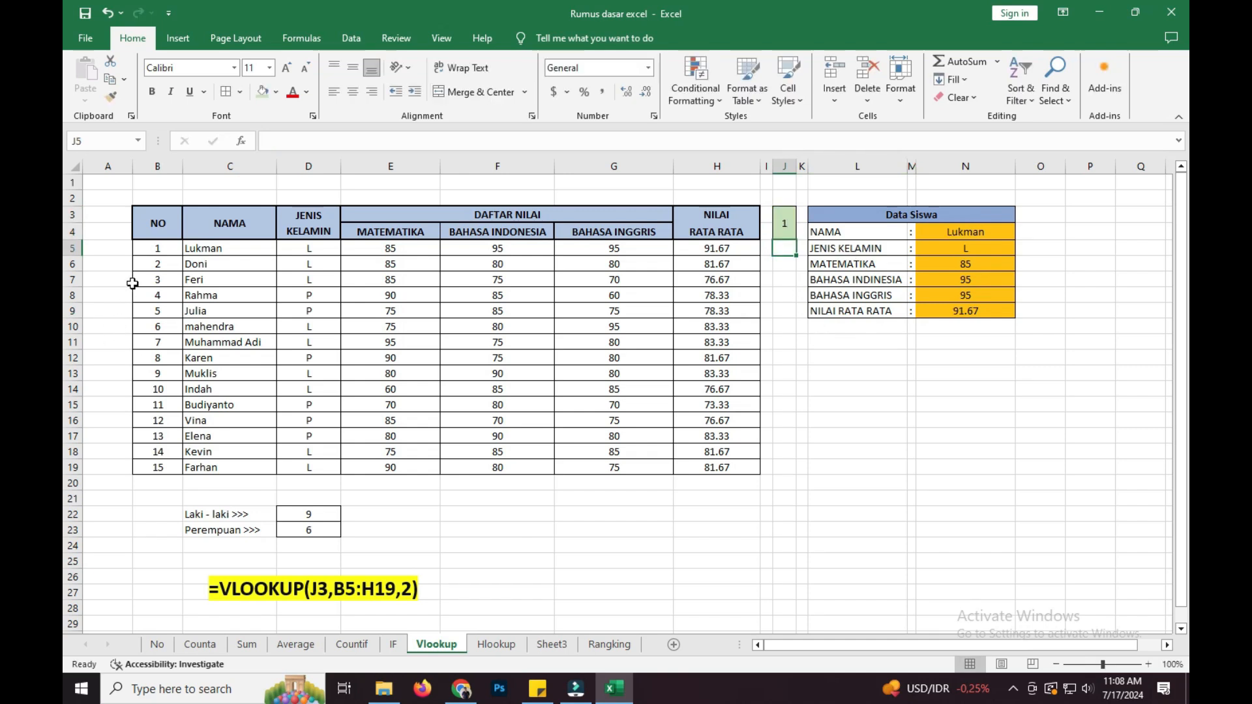
click(151, 253)
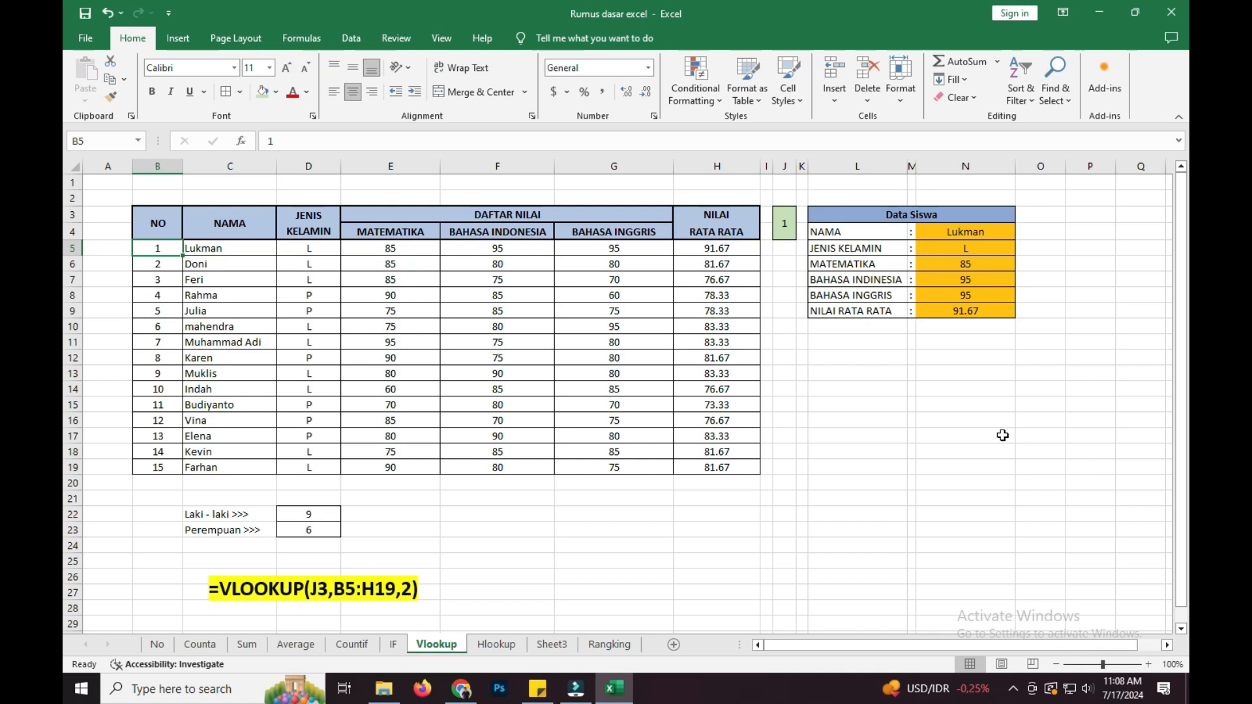
click(958, 482)
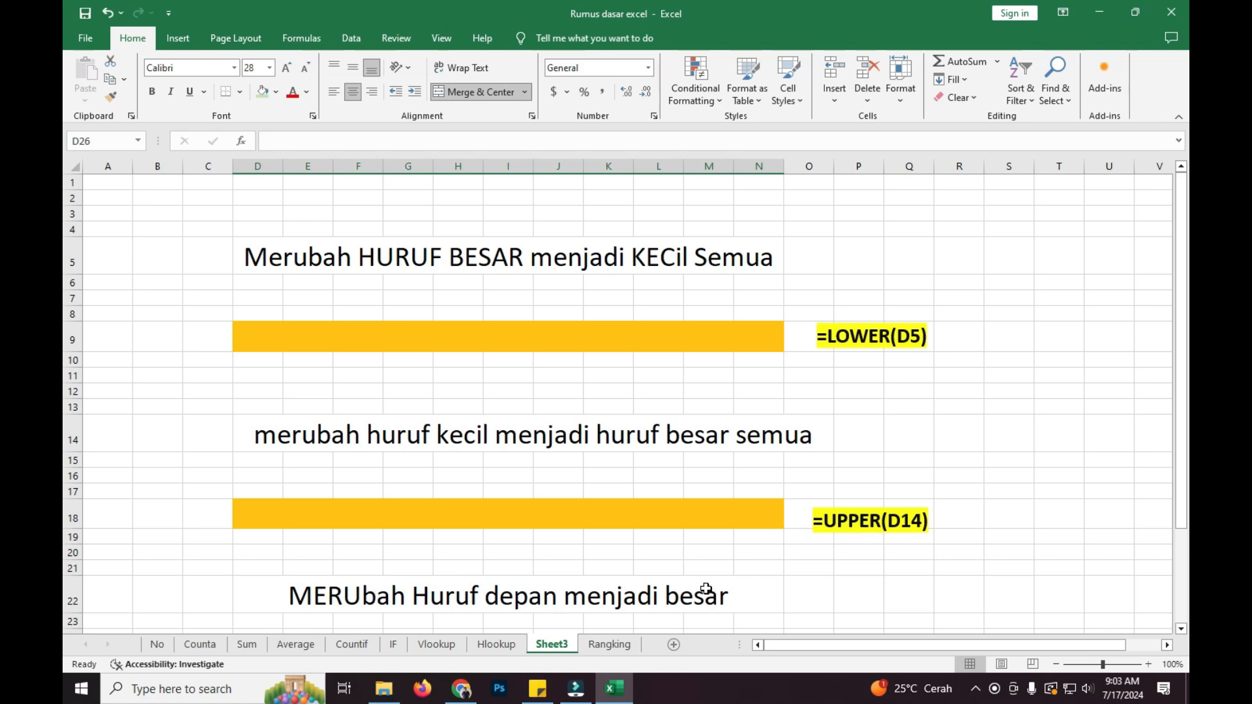
Step: On Sheet3, enter =LOWER(D5) in D9 to convert the first sentence to lowercase
click(257, 259)
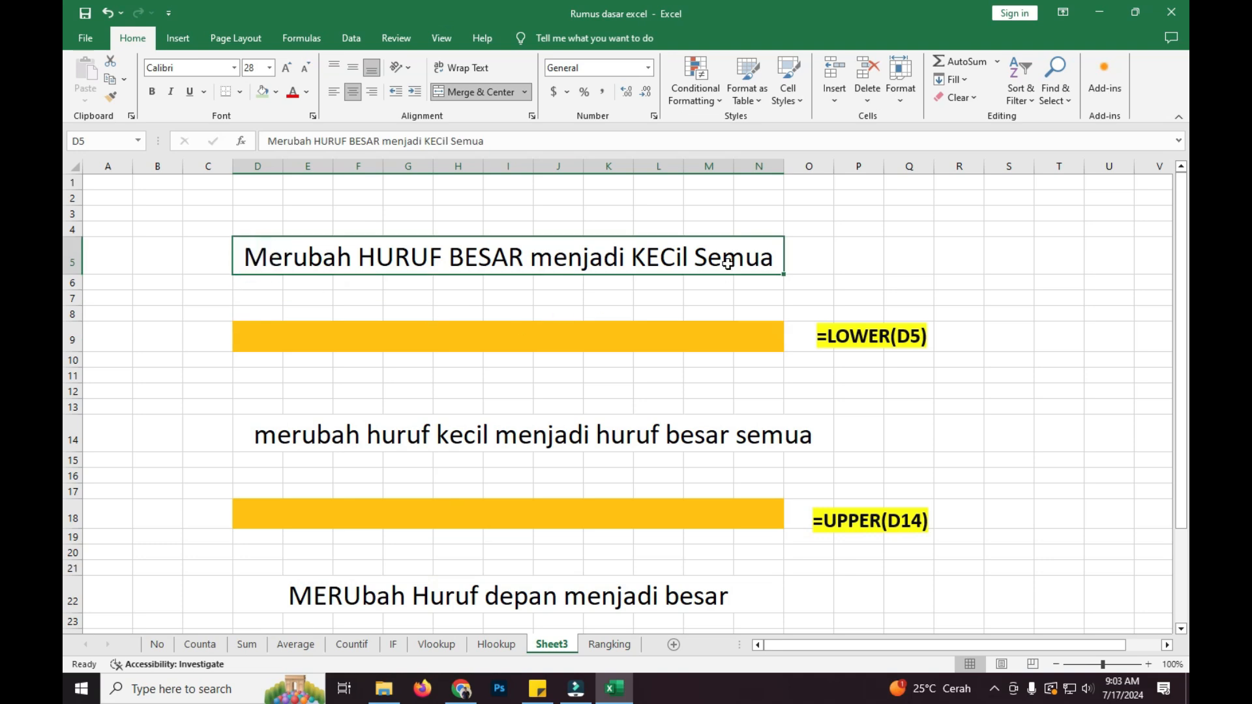
click(247, 337)
text(=)
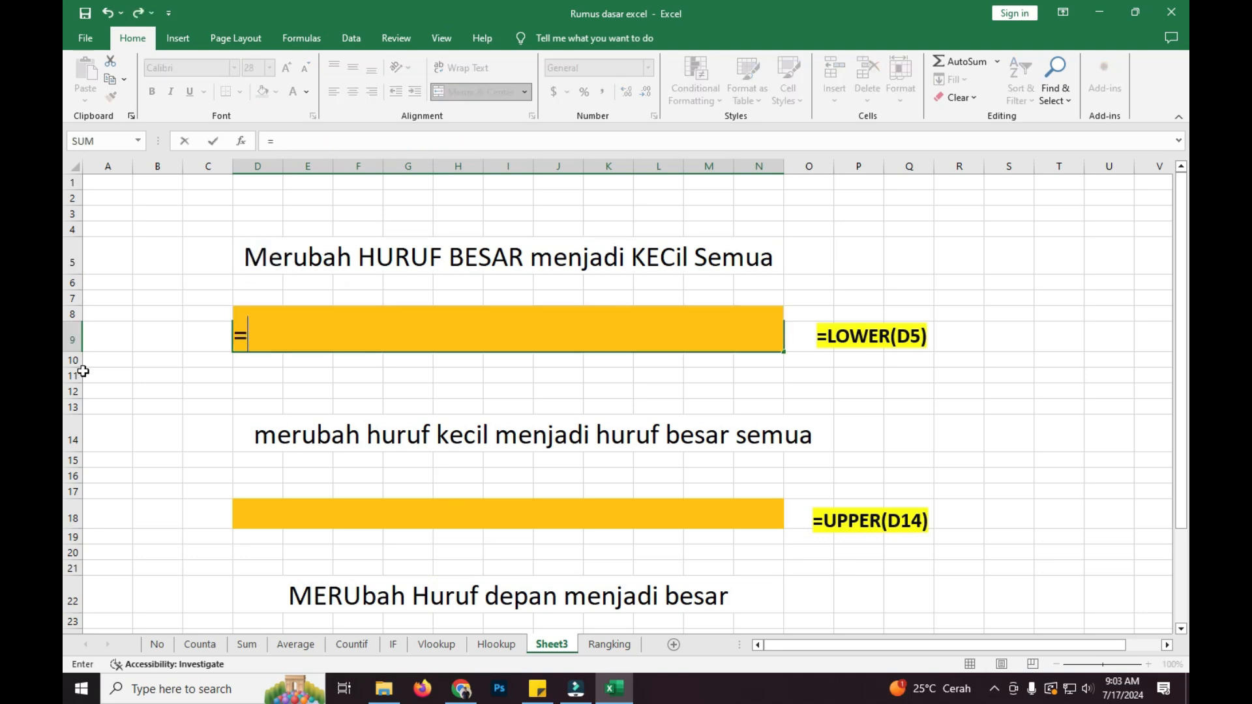
text(lo)
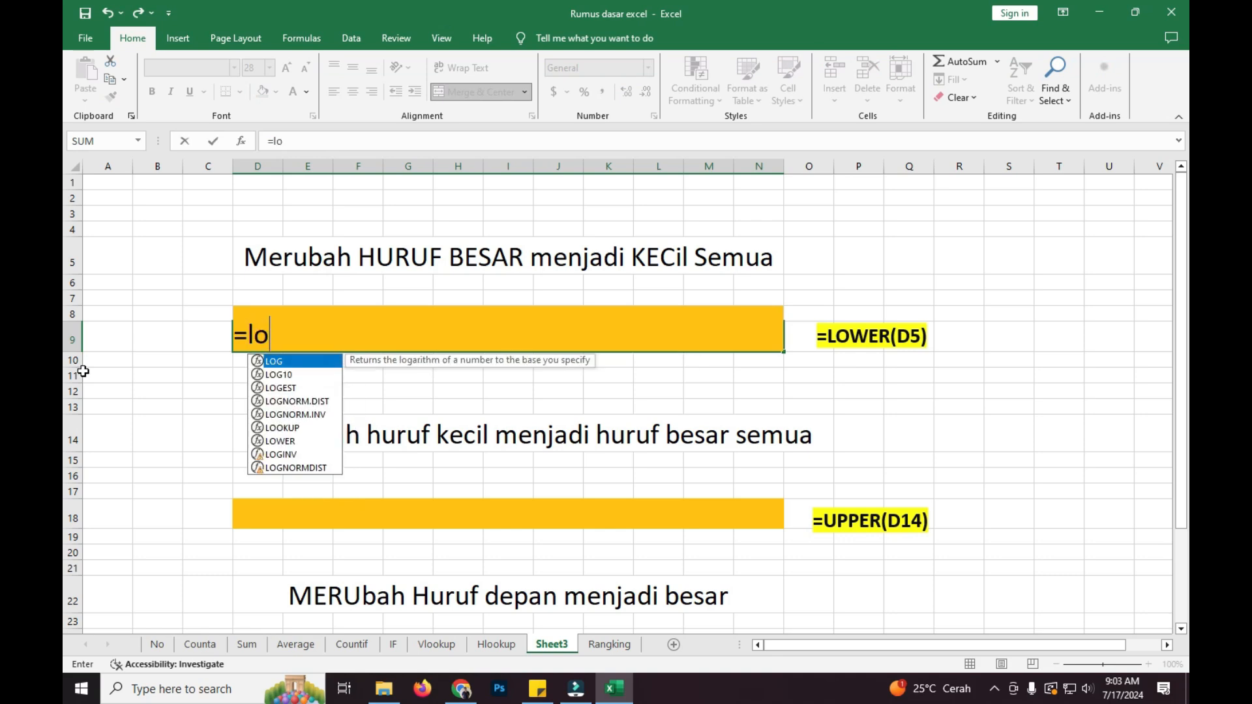
text(we)
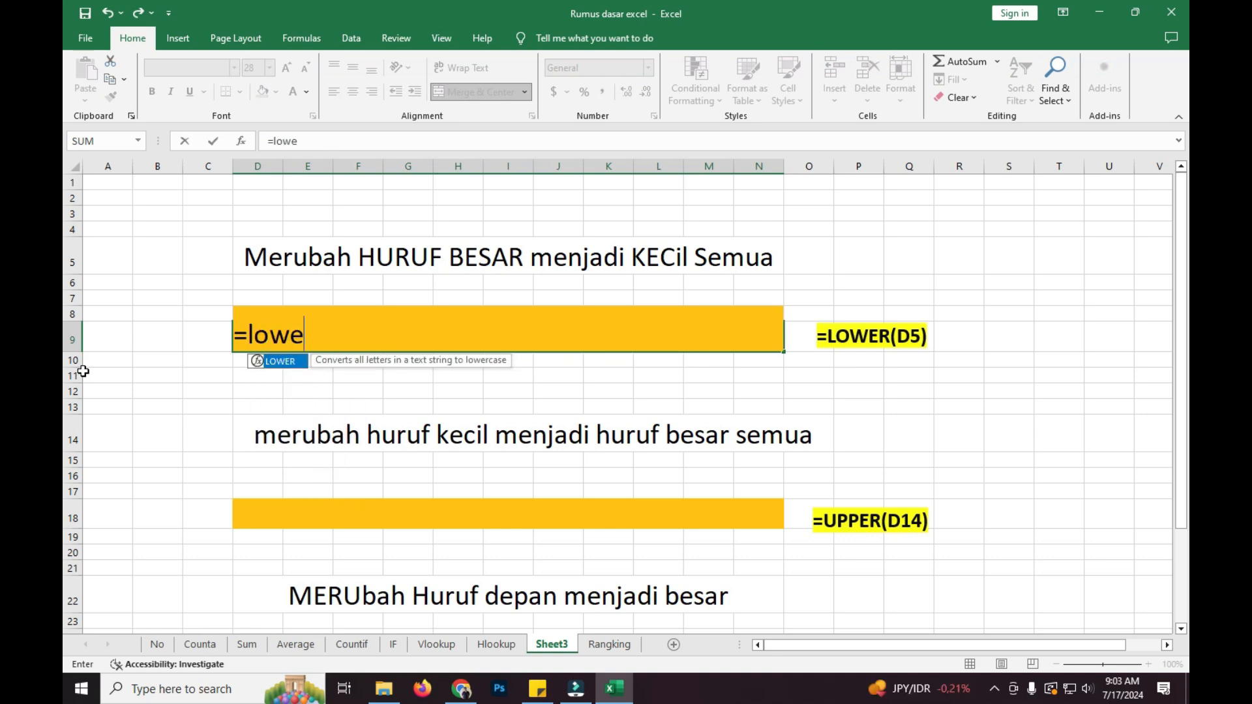
double_click(293, 361)
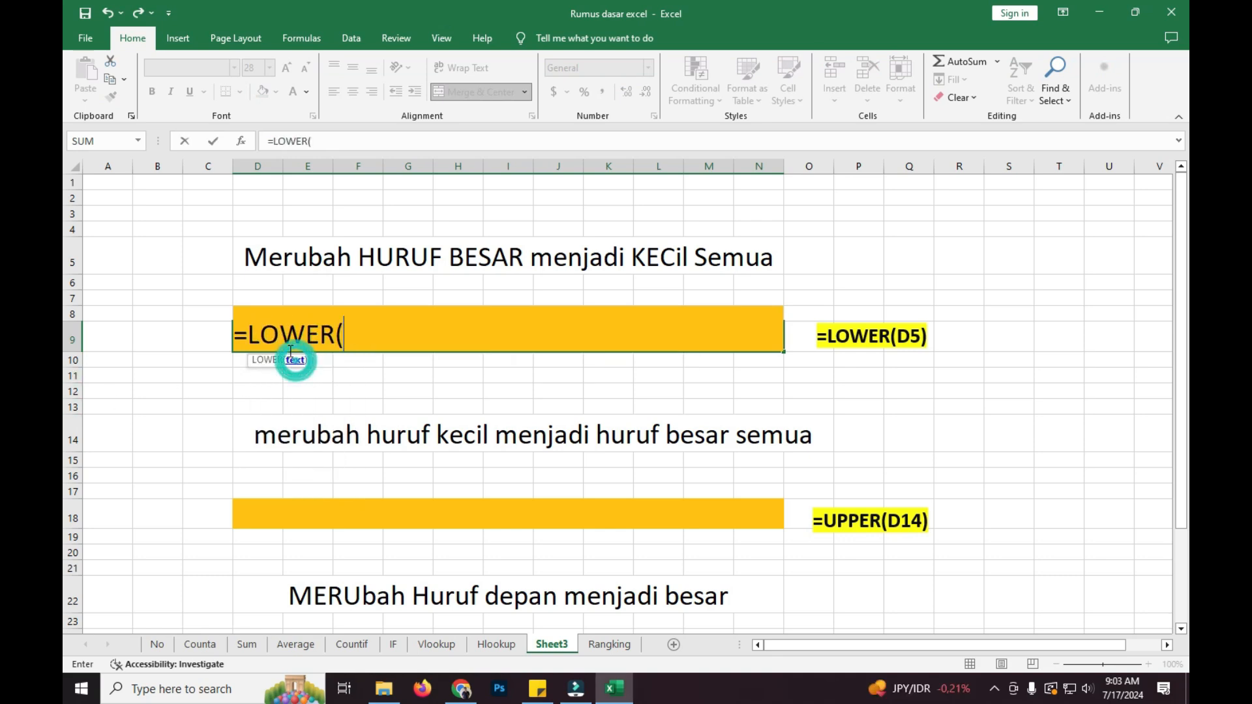
click(263, 263)
text())
key(Return)
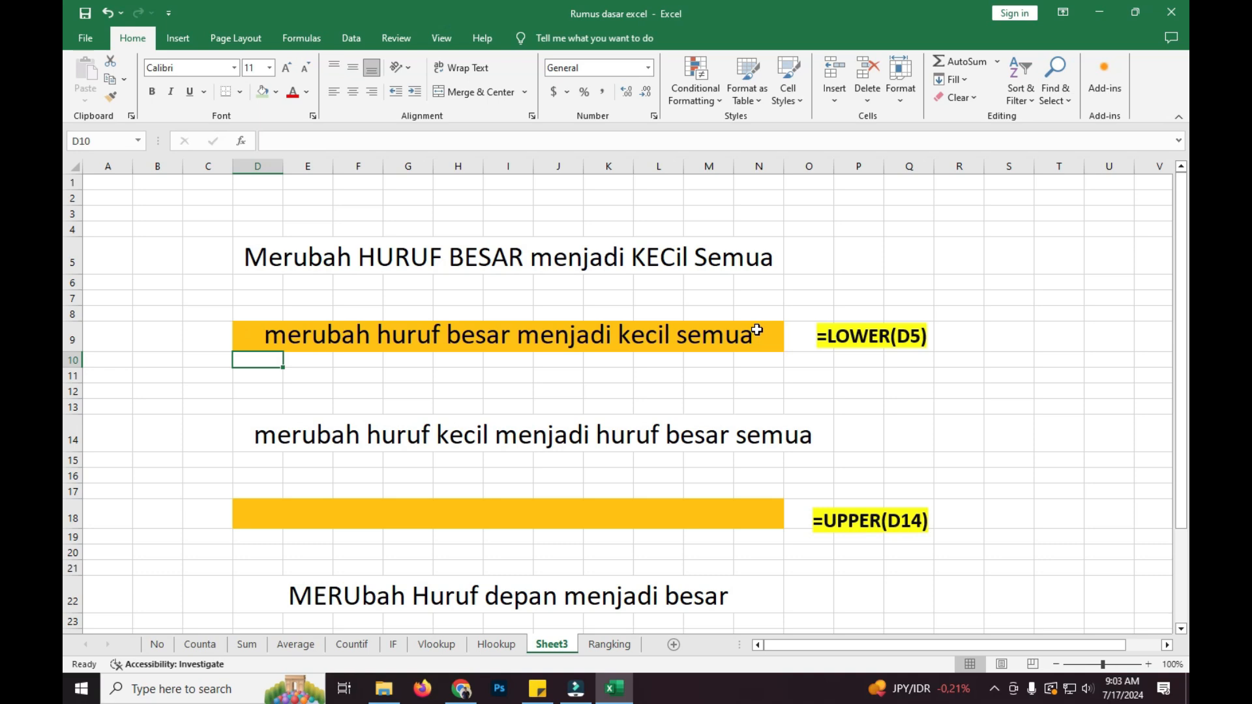
Step: Enter =UPPER(D14) in D18 to convert the second sentence to uppercase, and check the formula
scroll(757, 330, down, 1)
click(257, 467)
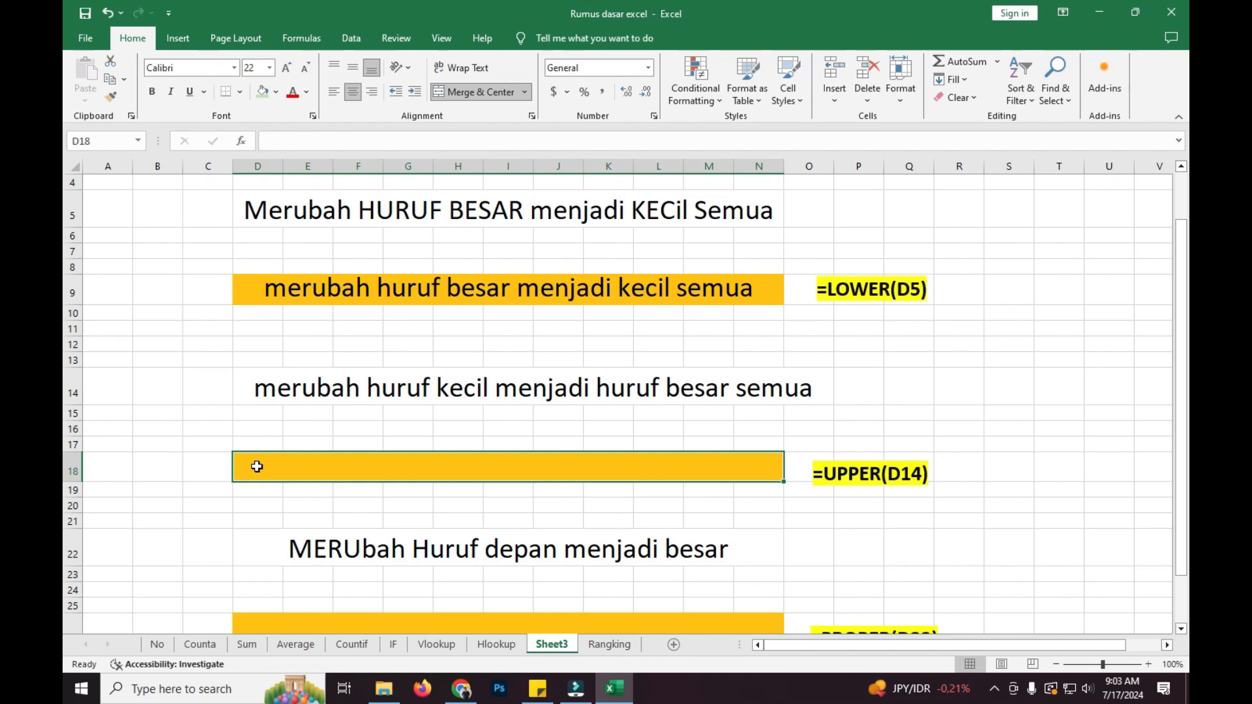
text(=)
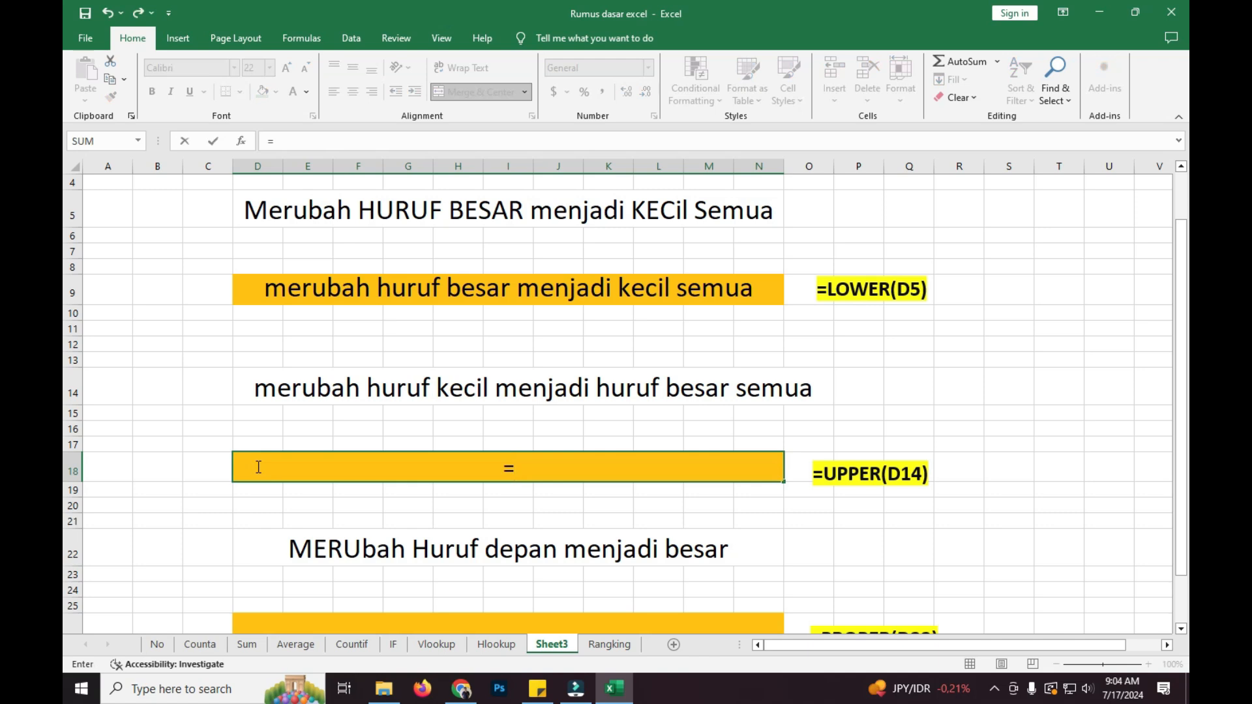
text(upp)
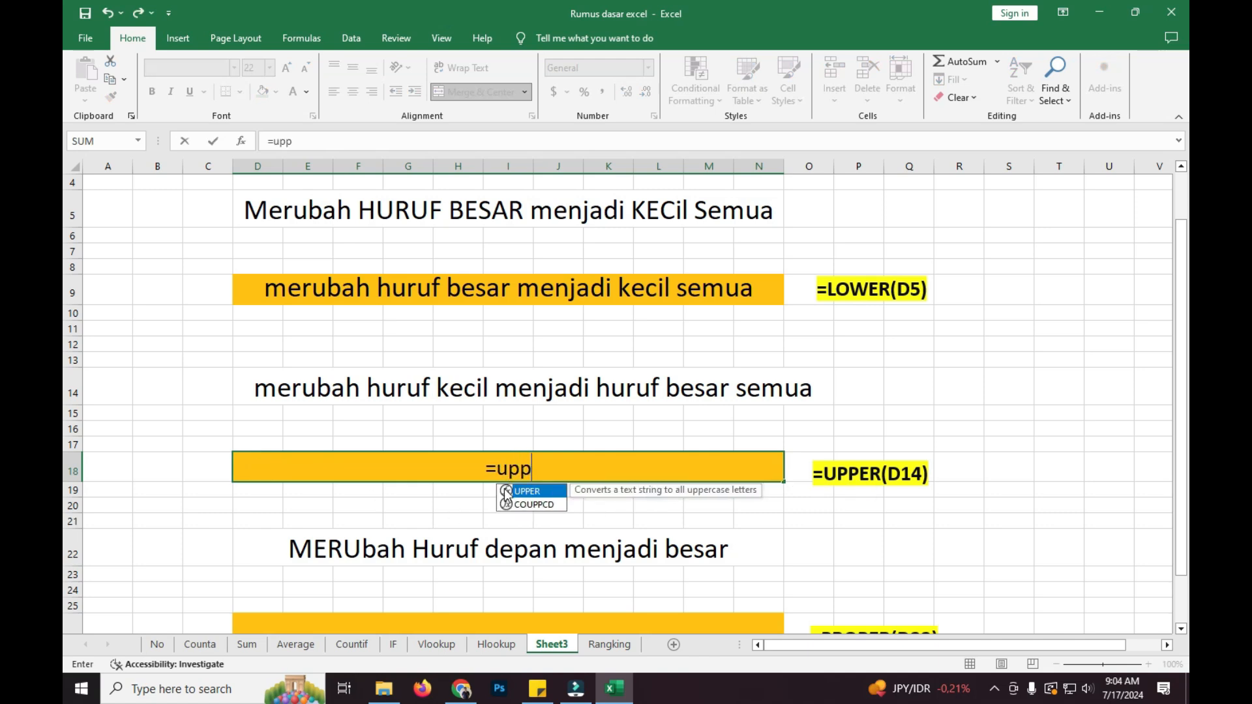
double_click(534, 491)
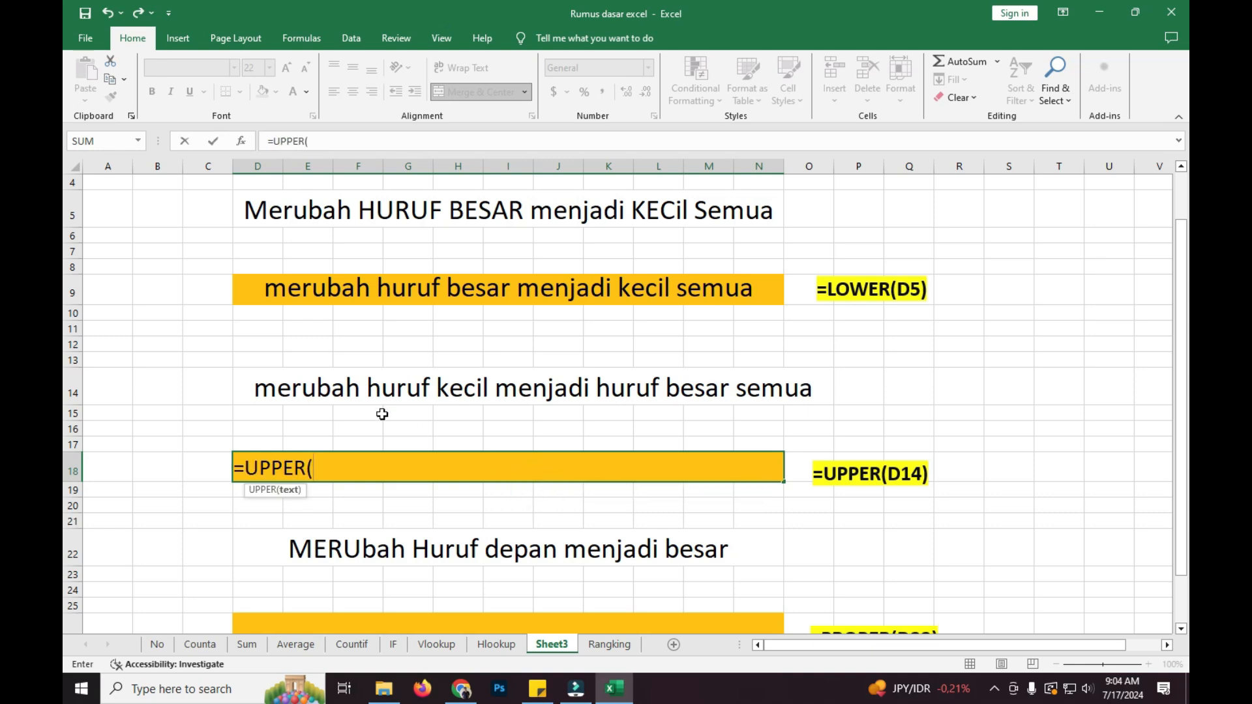
click(259, 390)
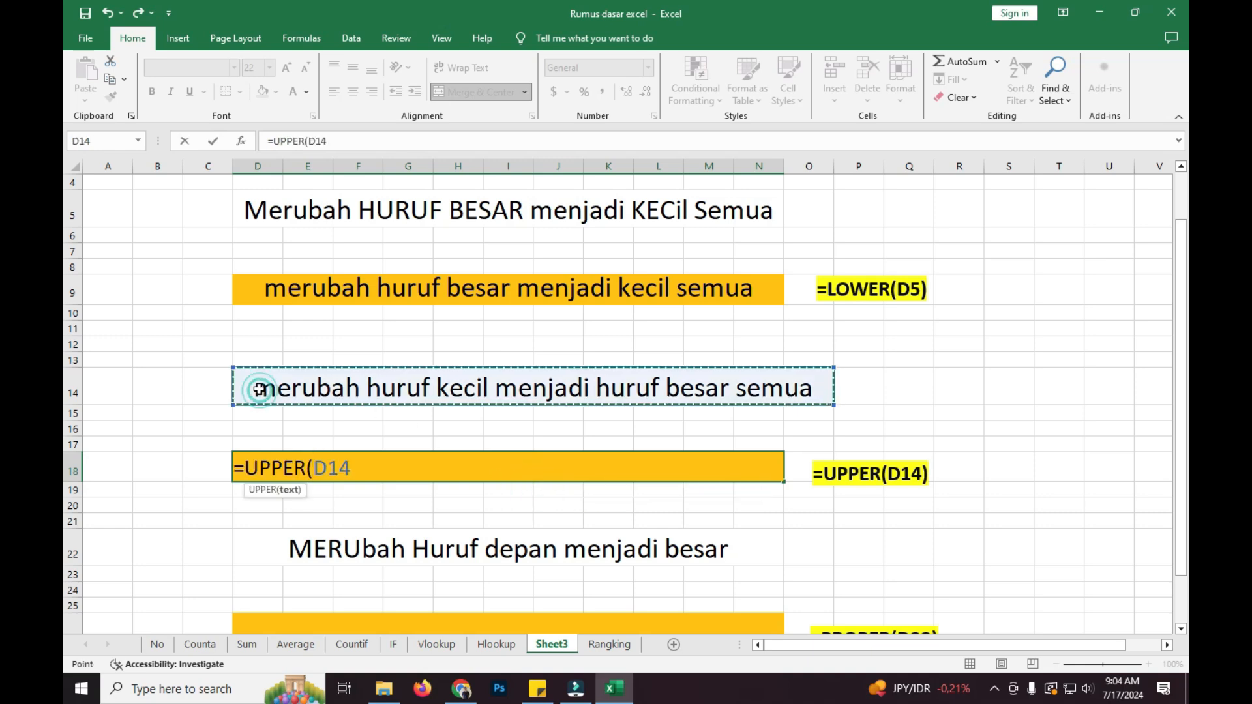
text())
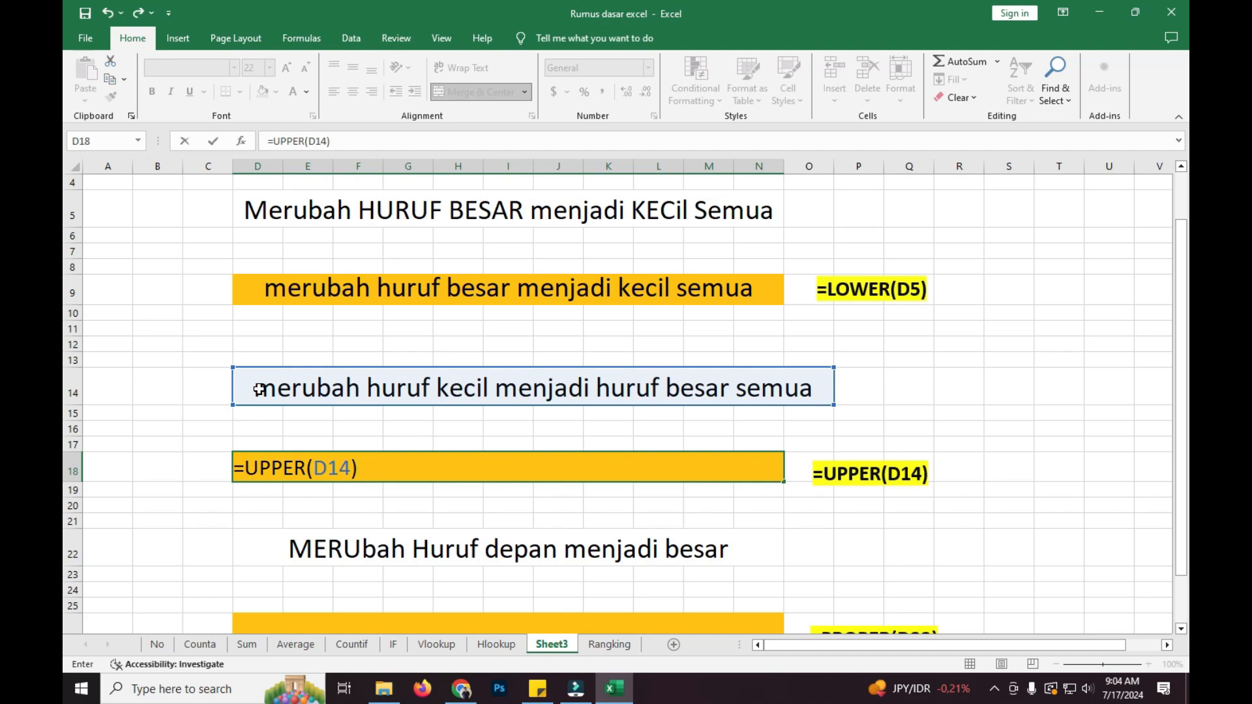
key(Return)
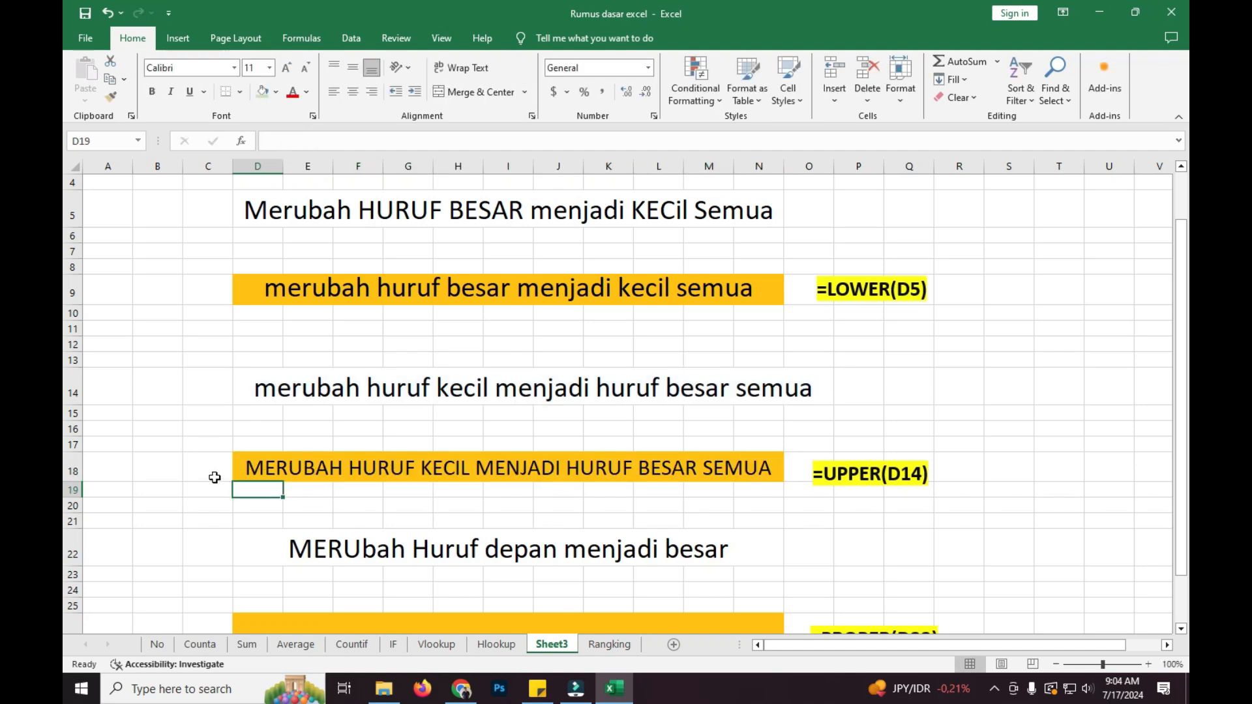
click(243, 477)
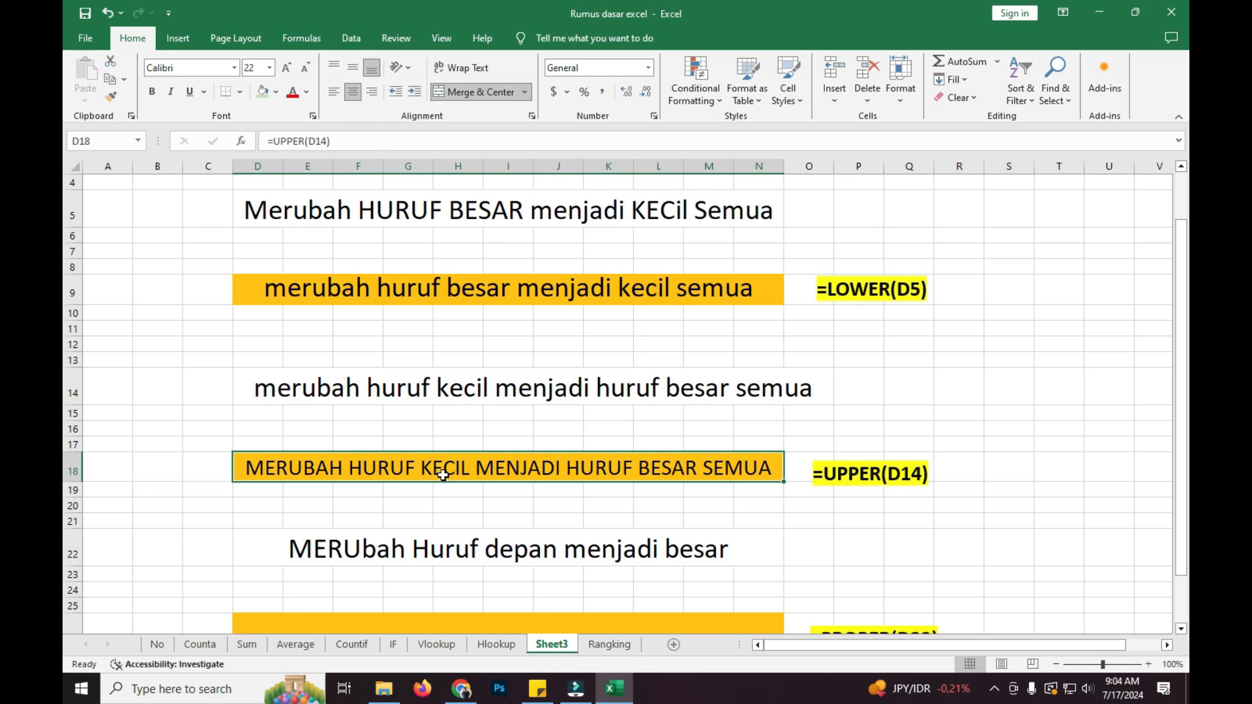
Step: Enter =PROPER(D22) in D26 to capitalize the first letter of each word in the third sentence
scroll(443, 475, down, 3)
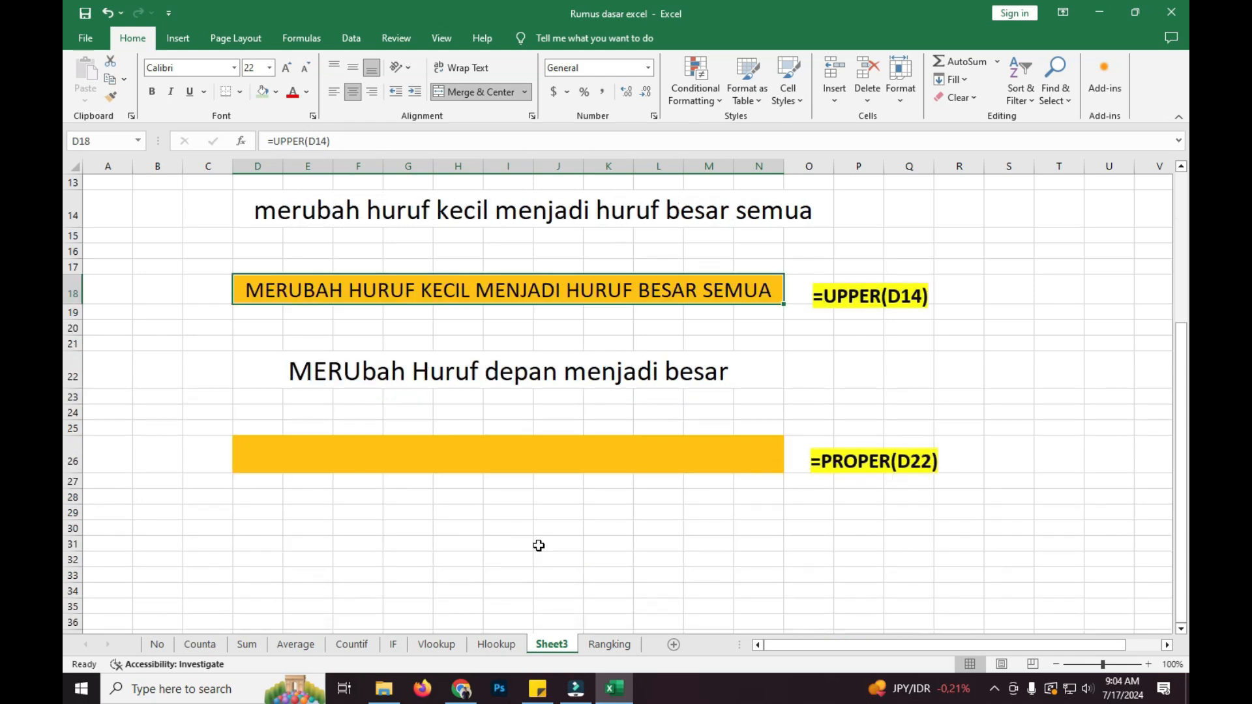
click(250, 457)
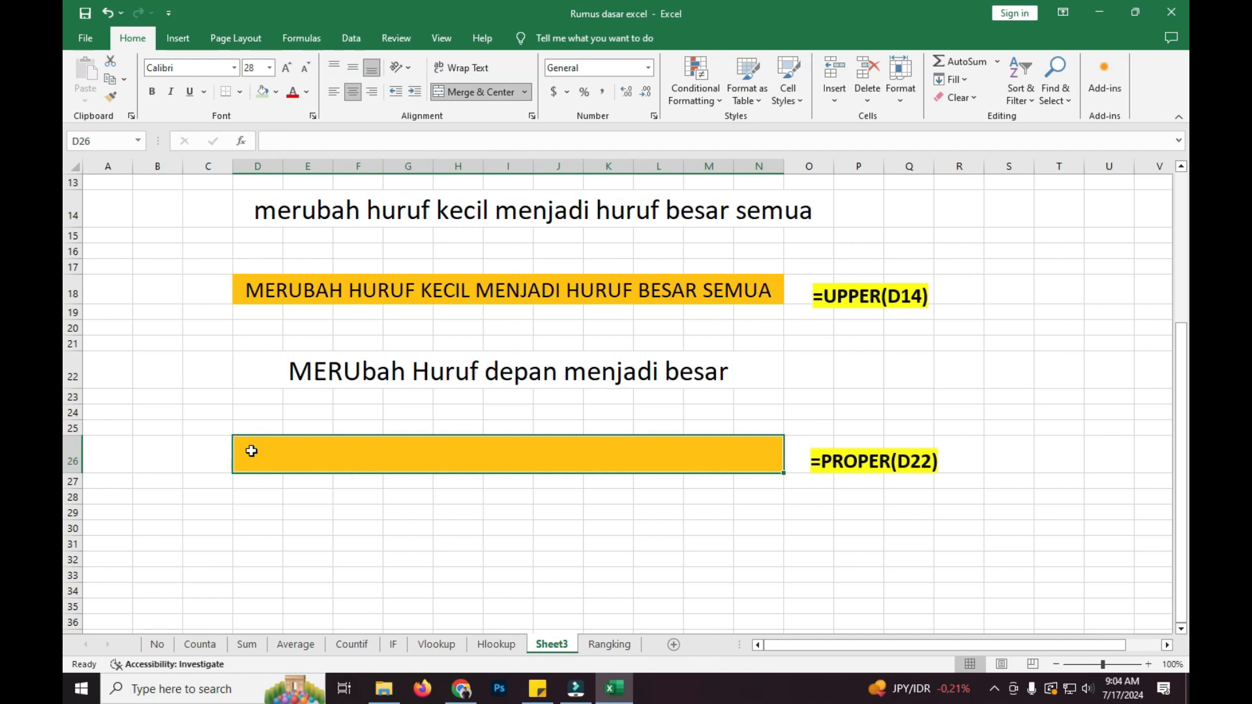
text(=)
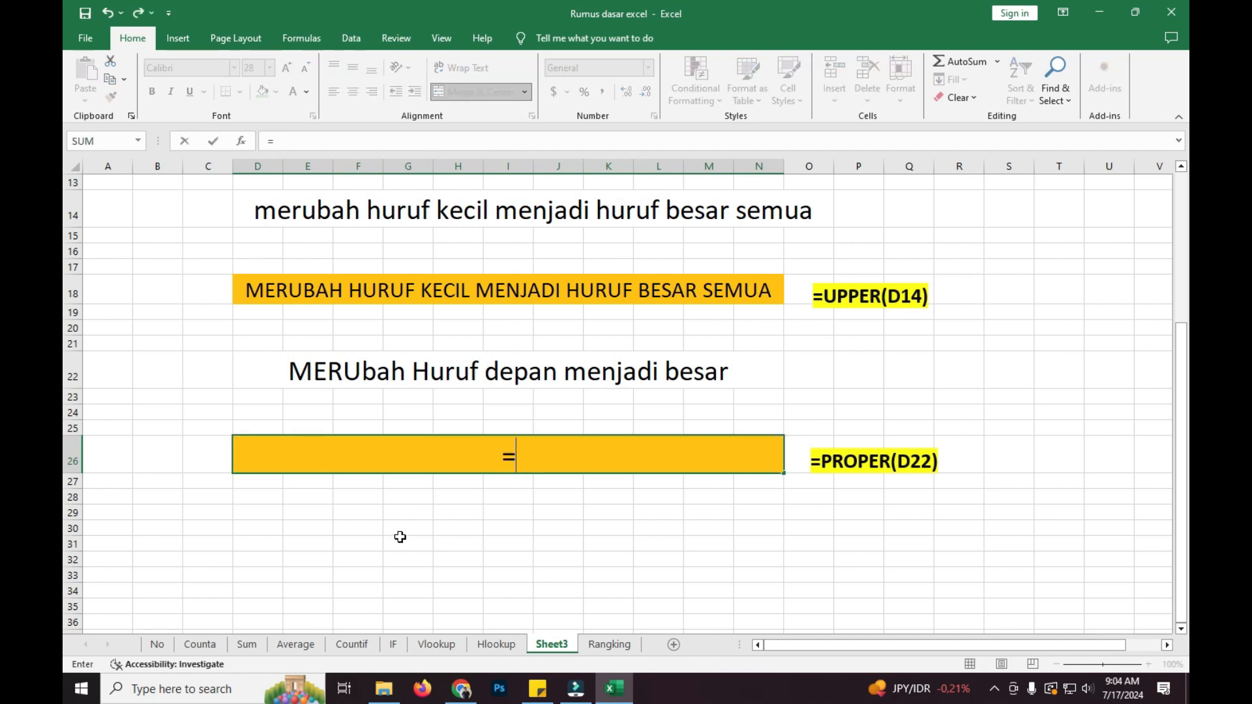
text(prop)
double_click(535, 481)
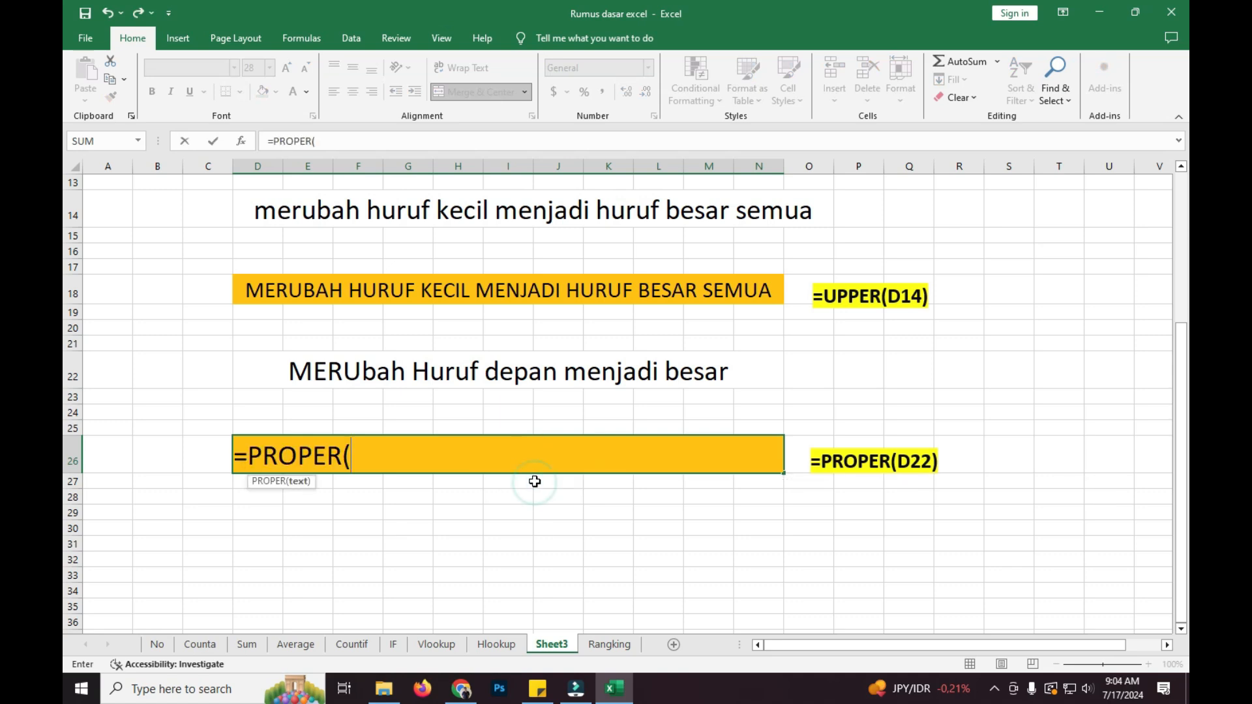
click(271, 367)
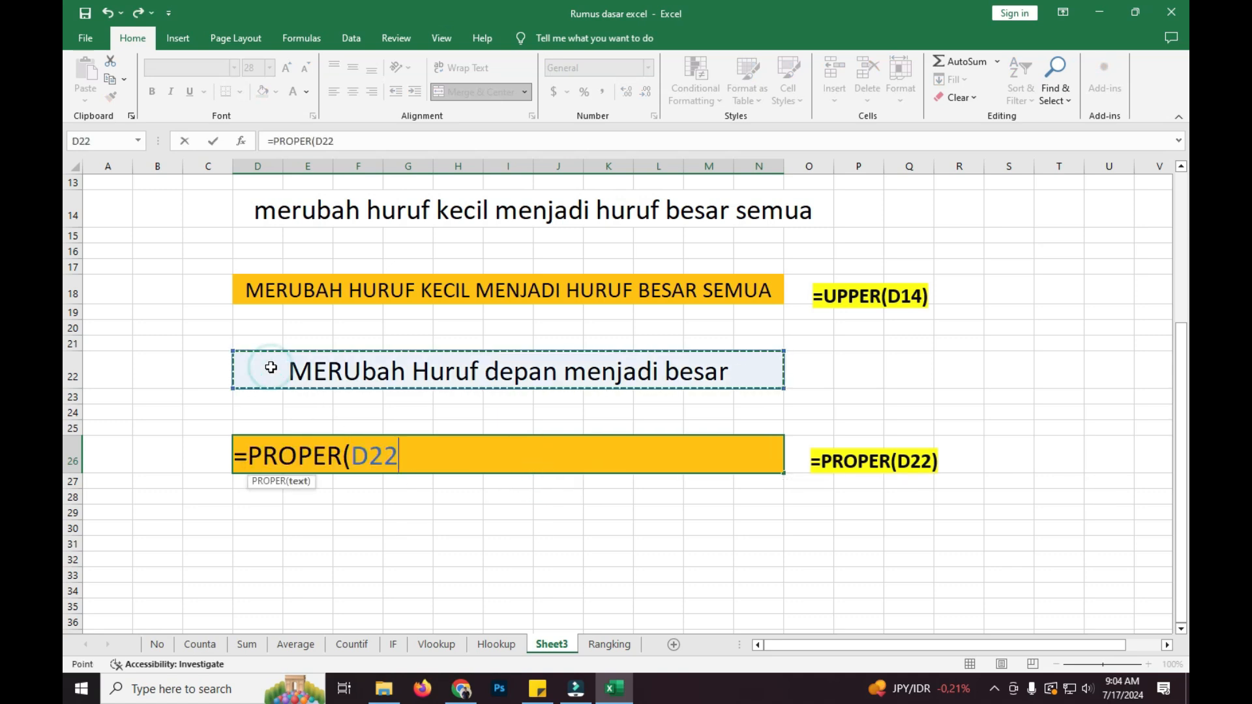
text())
key(Return)
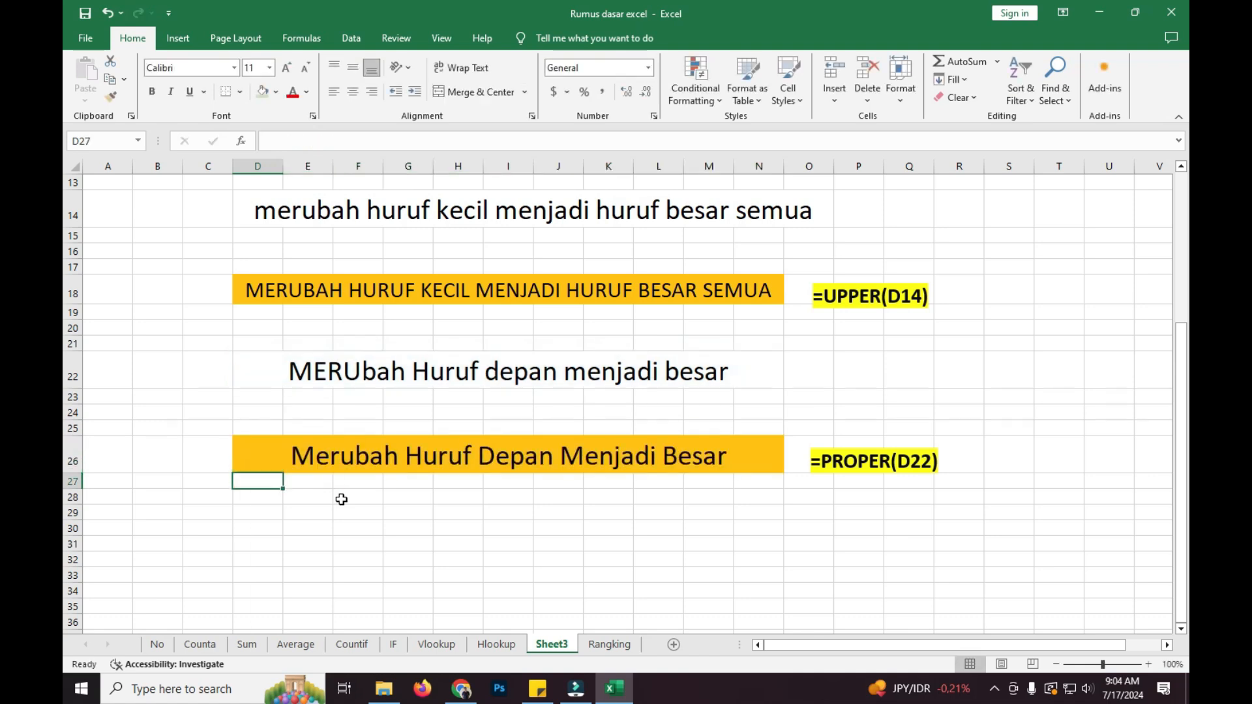
Step: On the Rangking sheet, enter =RANK(H5,H5:H19,0) in I5 to rank the first student's total score in descending order
click(309, 456)
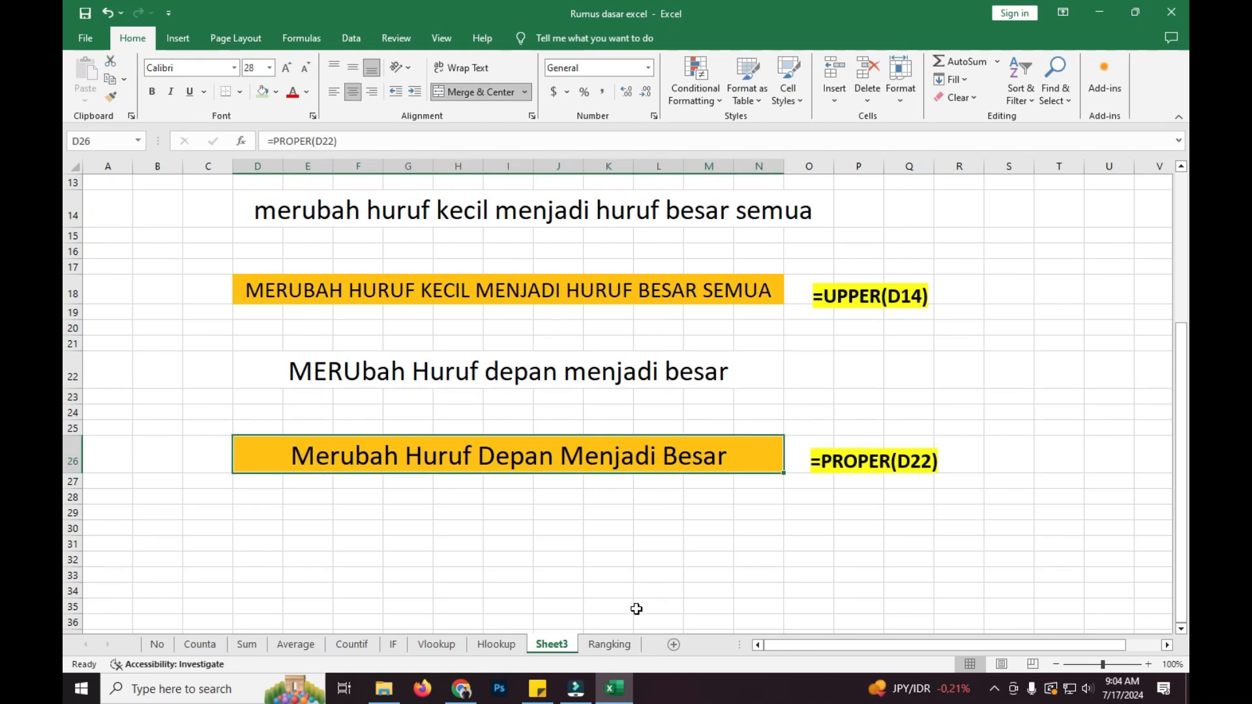
click(610, 644)
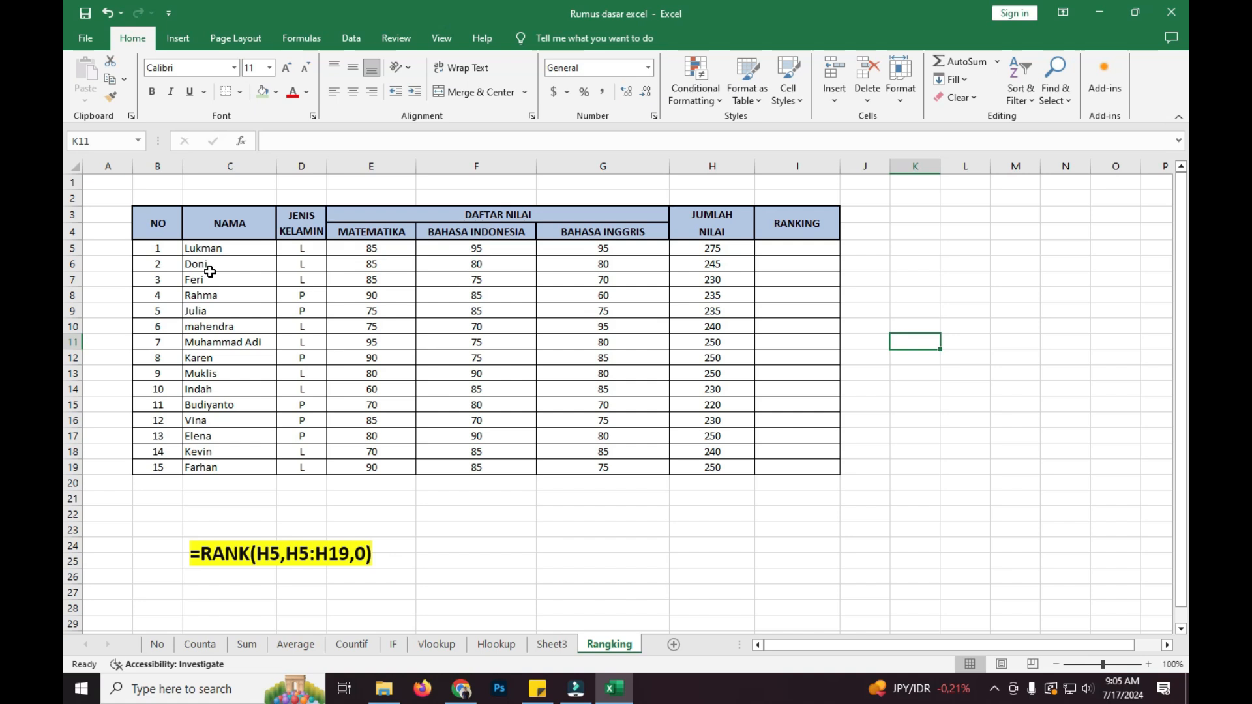
click(797, 248)
text(=)
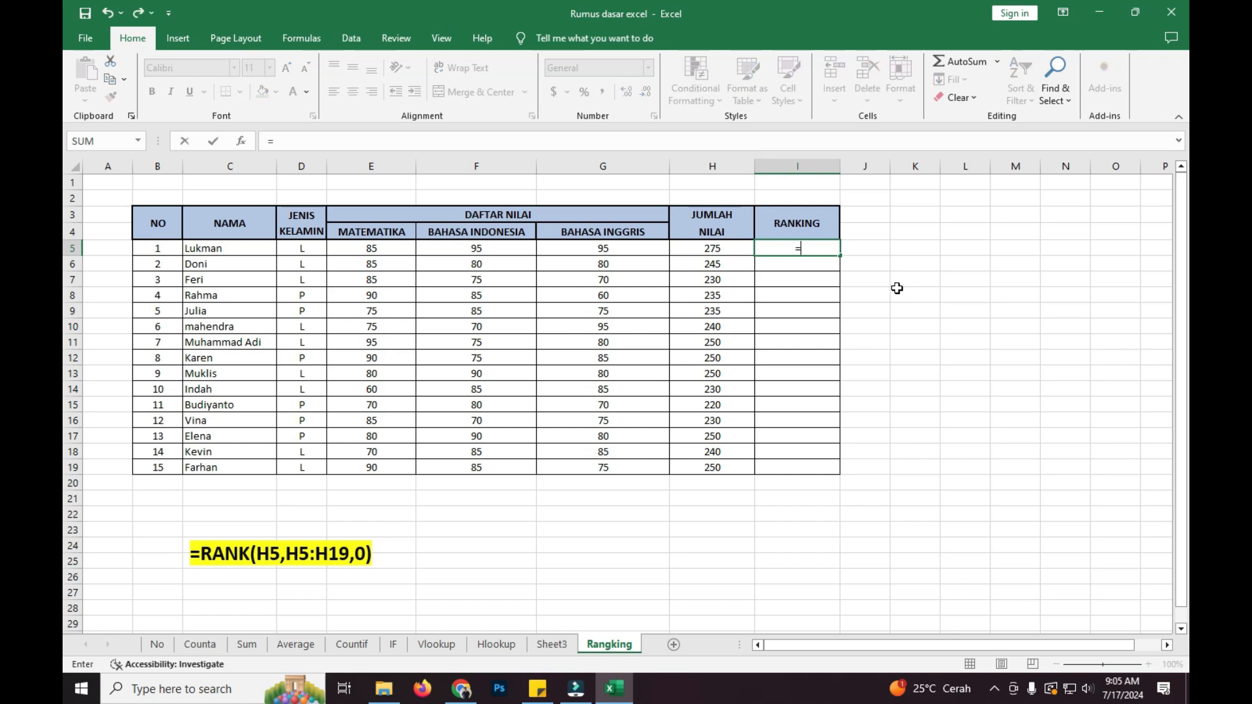
text(rank)
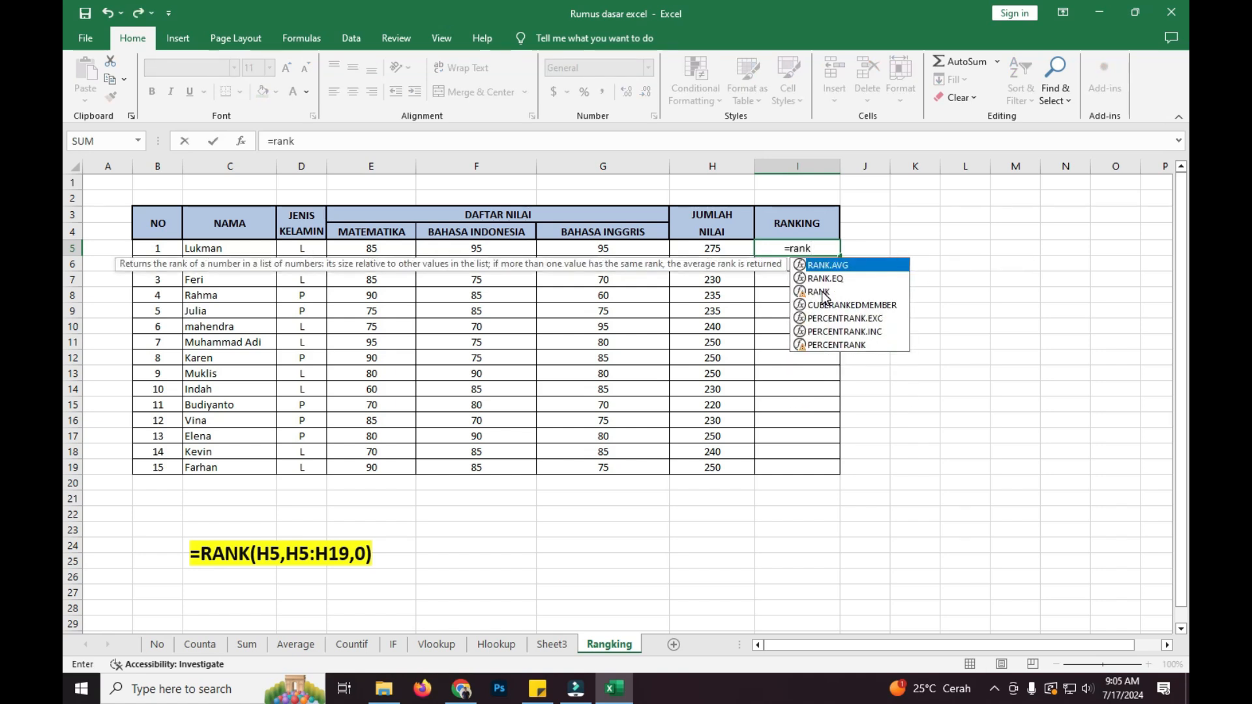
double_click(819, 292)
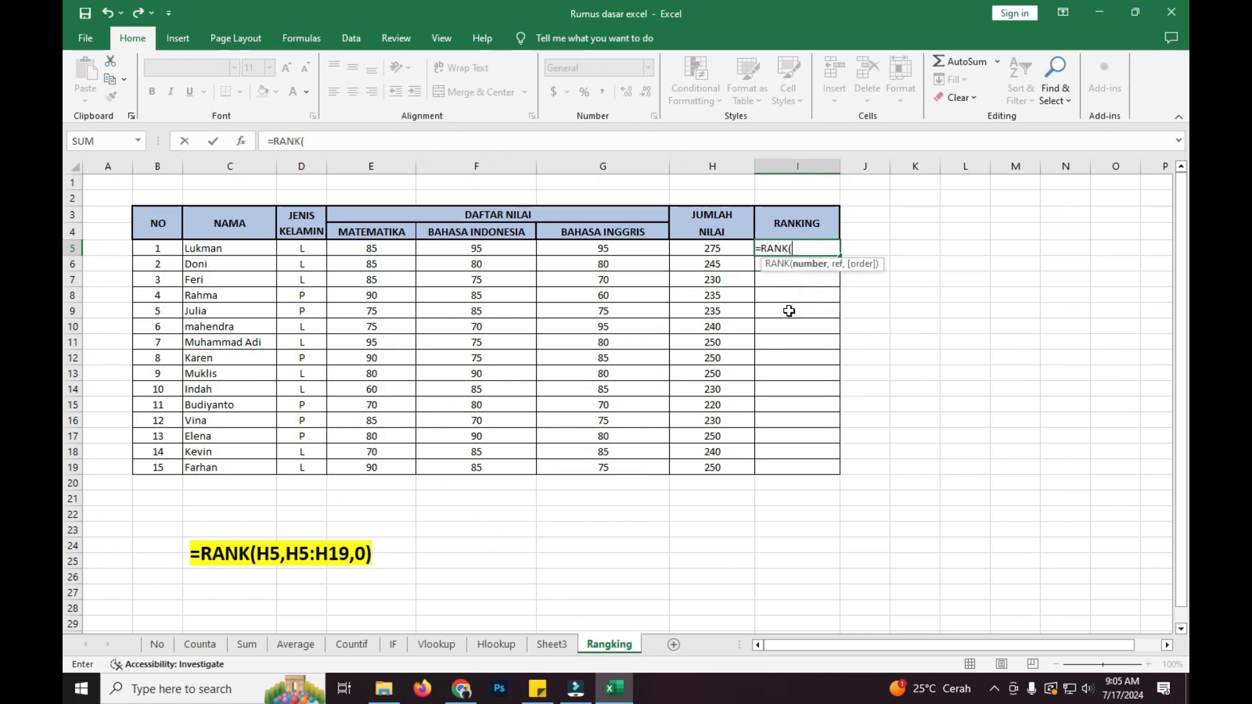
click(720, 248)
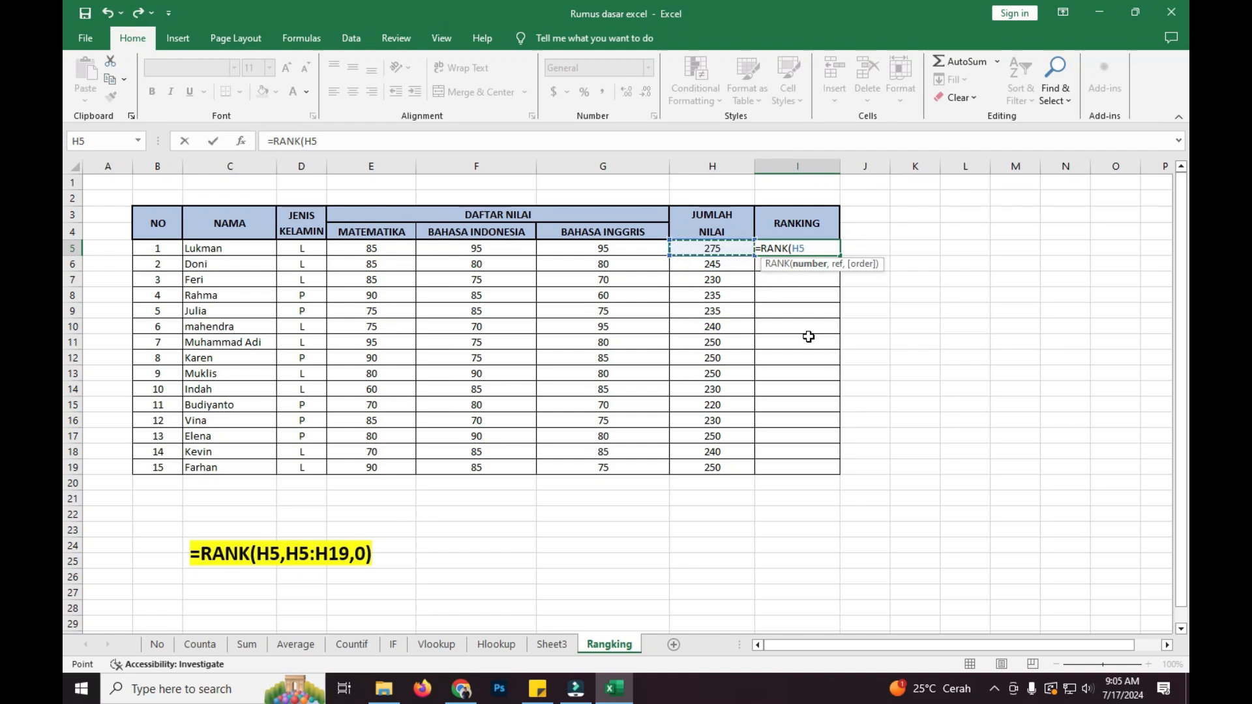
text(,)
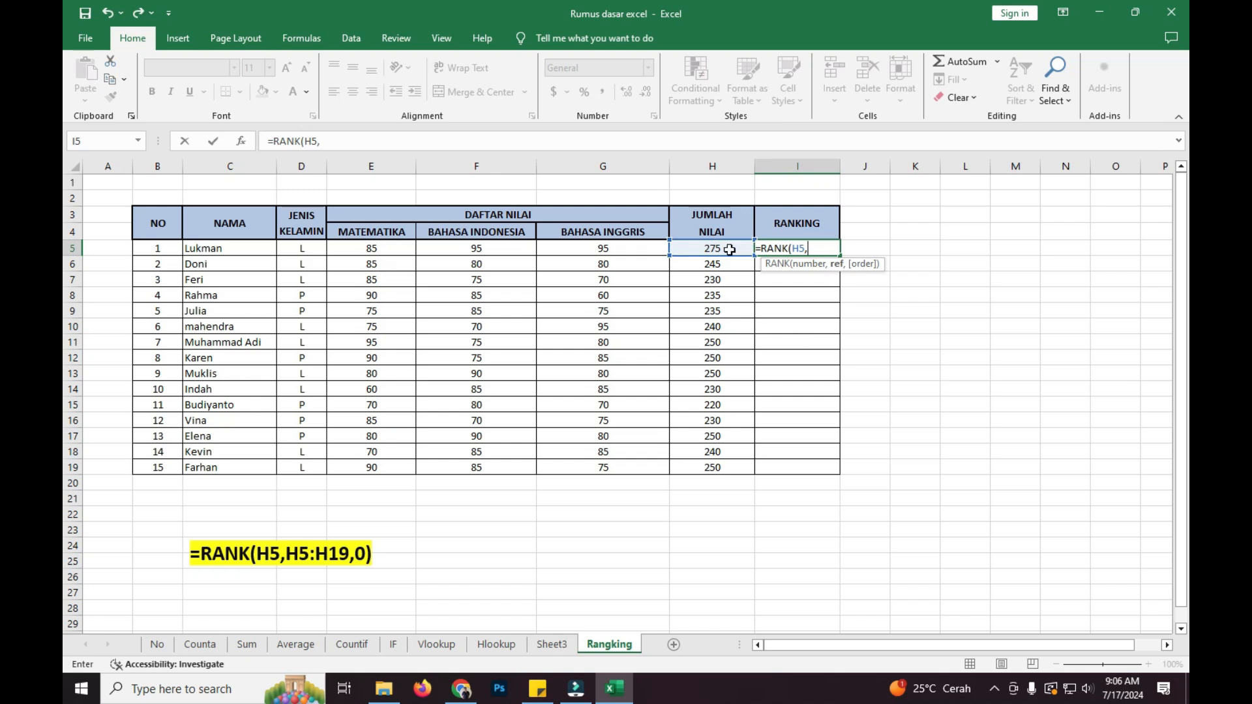
drag(730, 249, 754, 463)
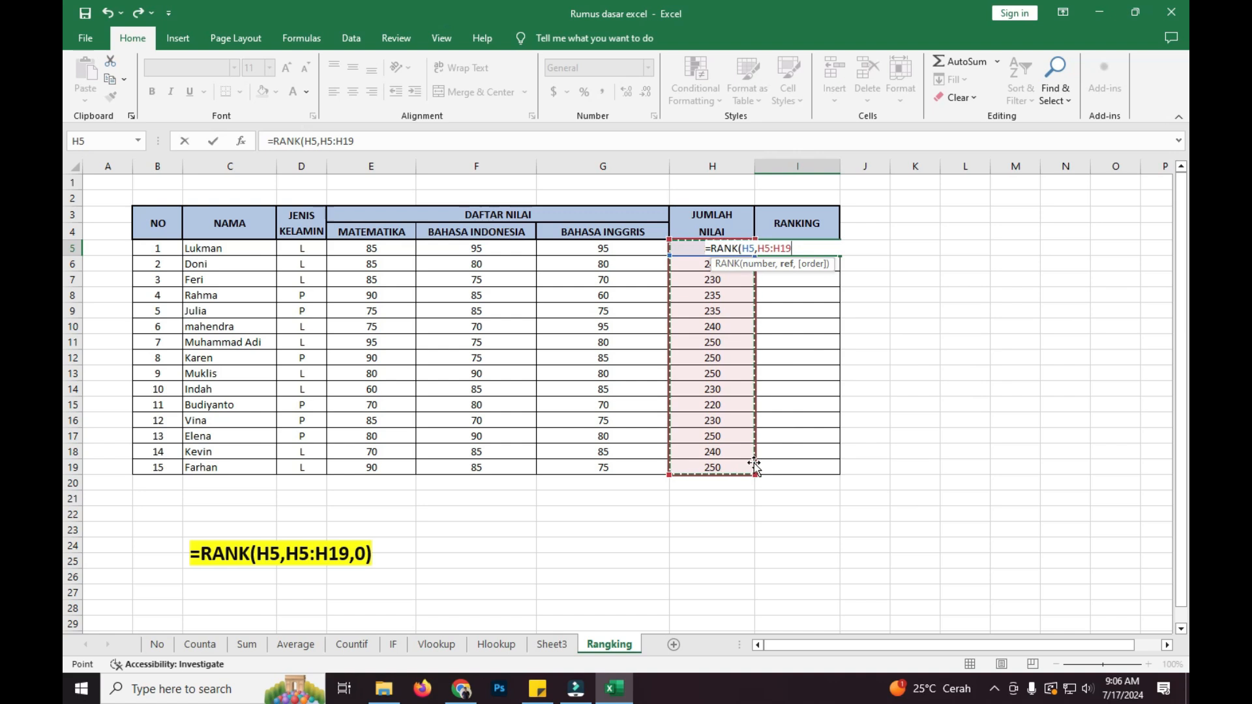
text(,)
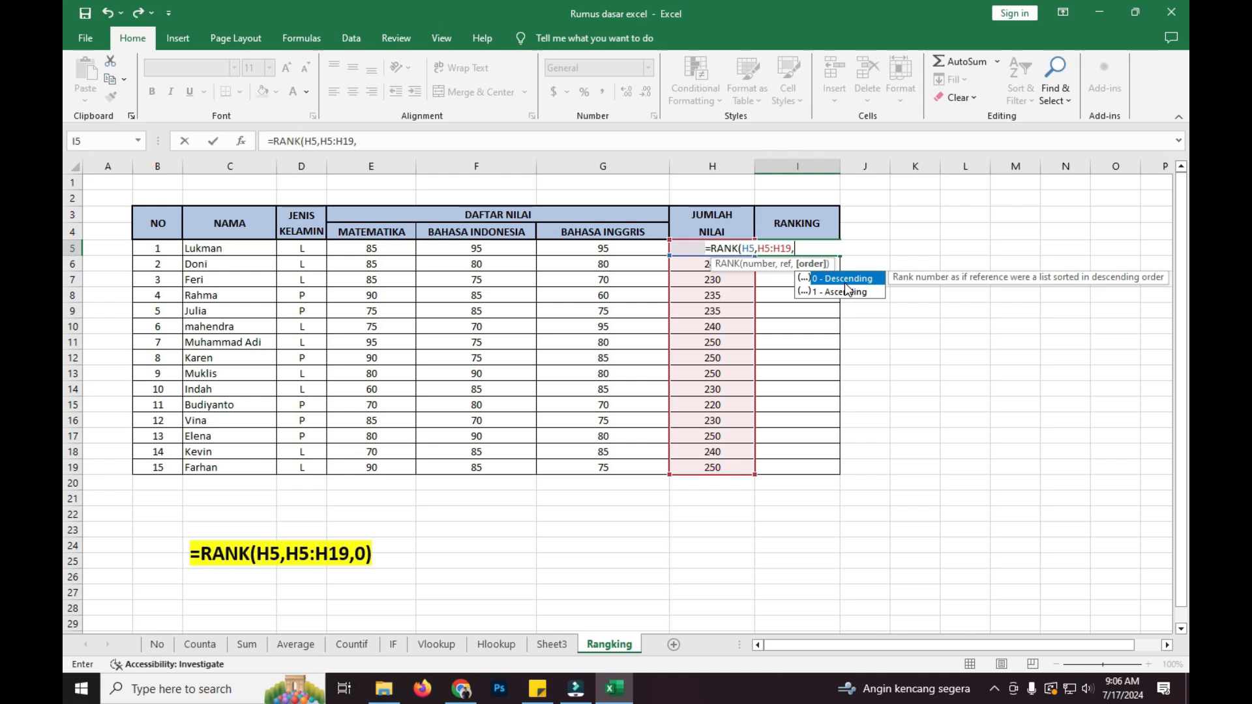
text(0))
key(Return)
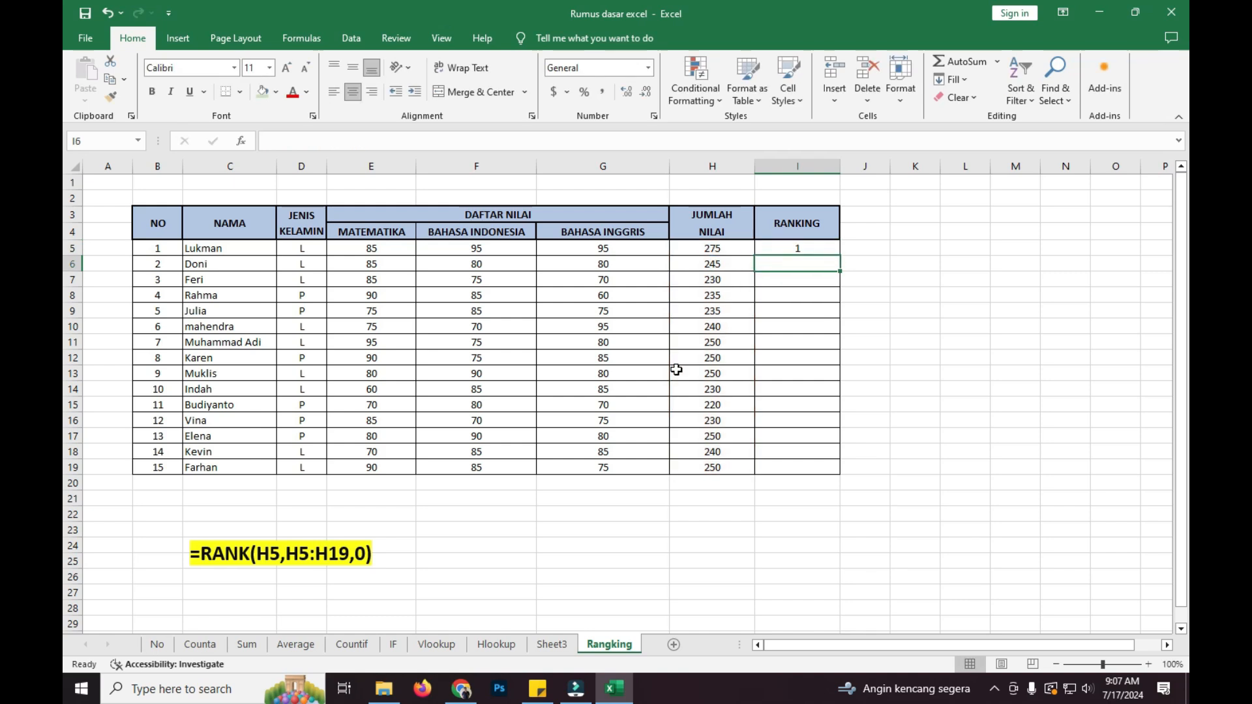
Step: Try to fill the relative-reference RANK formula from I5 down through I19, and undo the fill
click(801, 249)
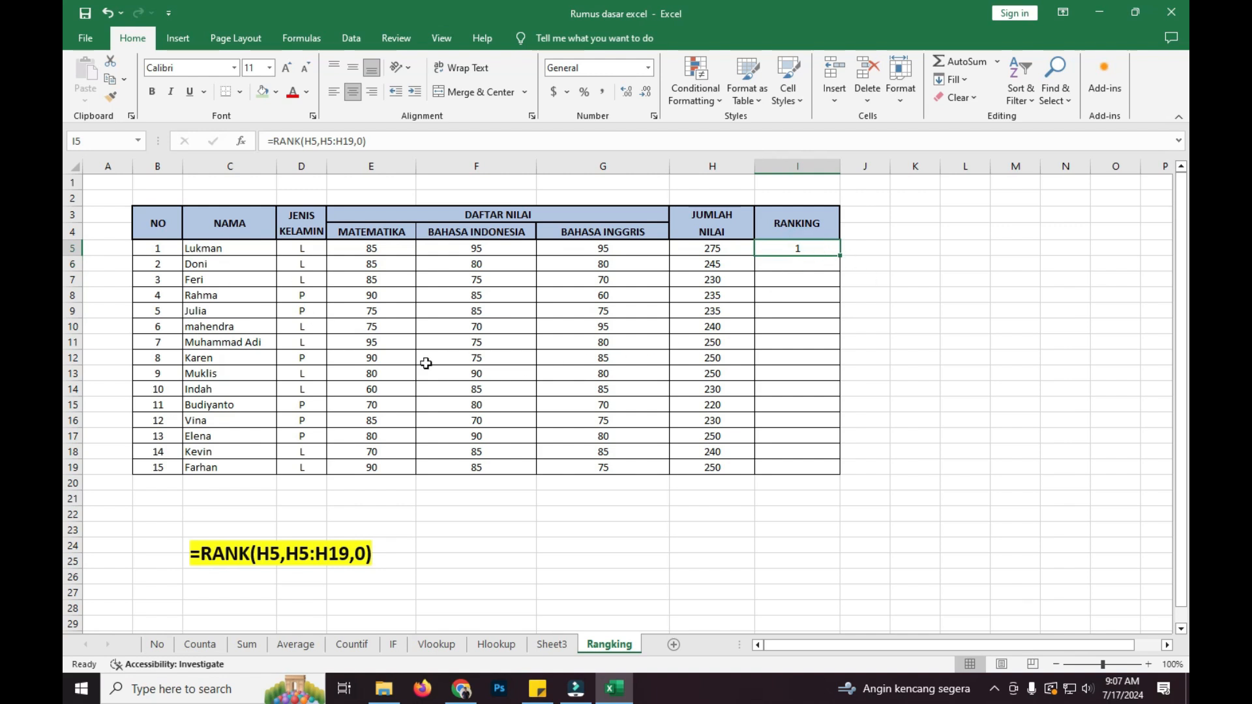
drag(839, 255, 833, 469)
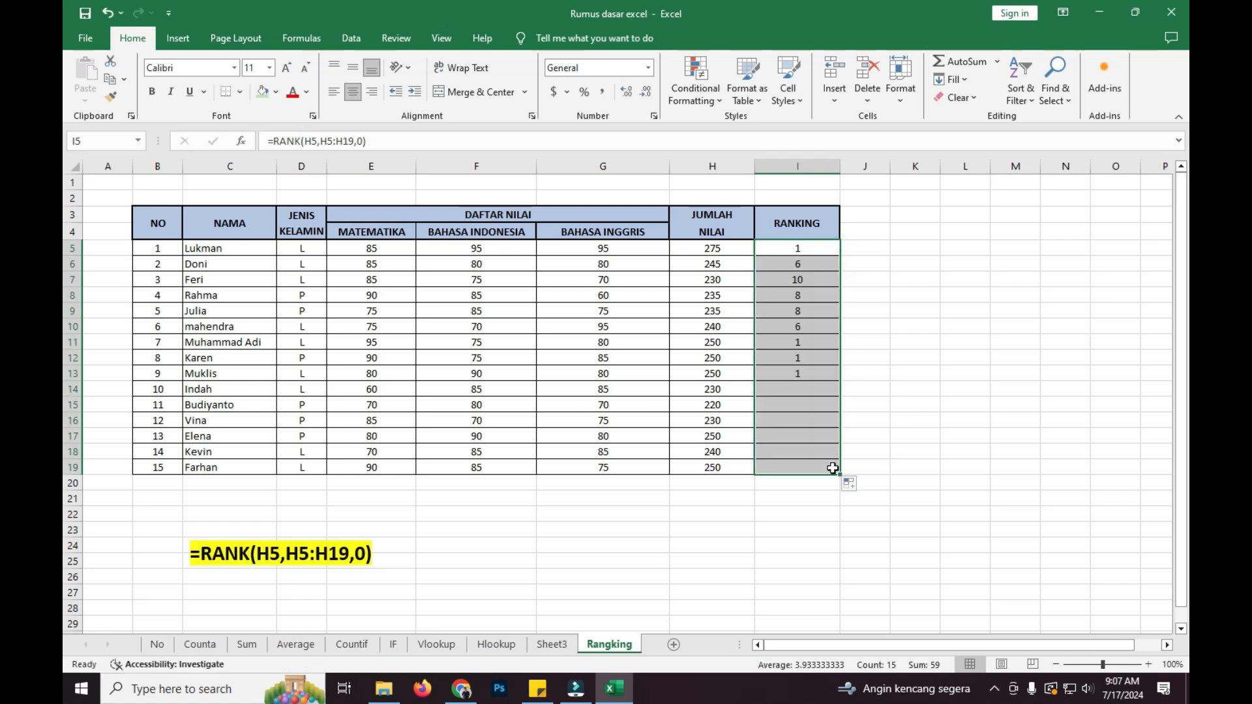
click(874, 414)
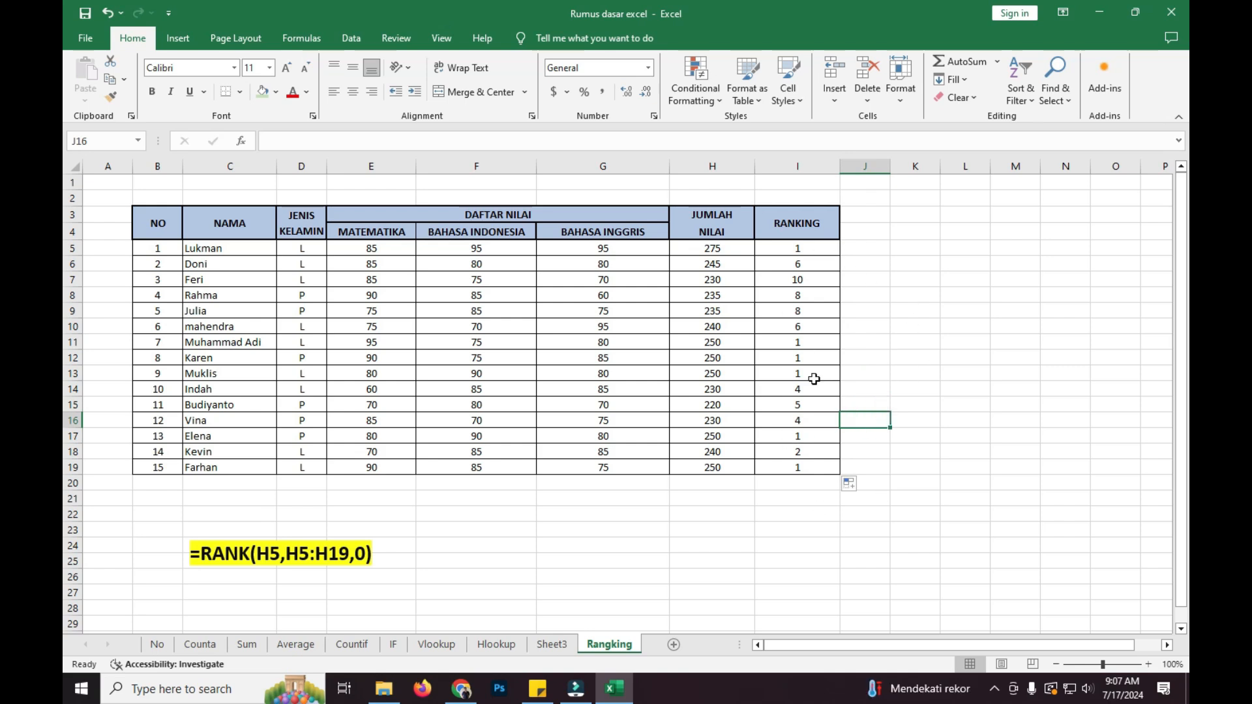
click(822, 251)
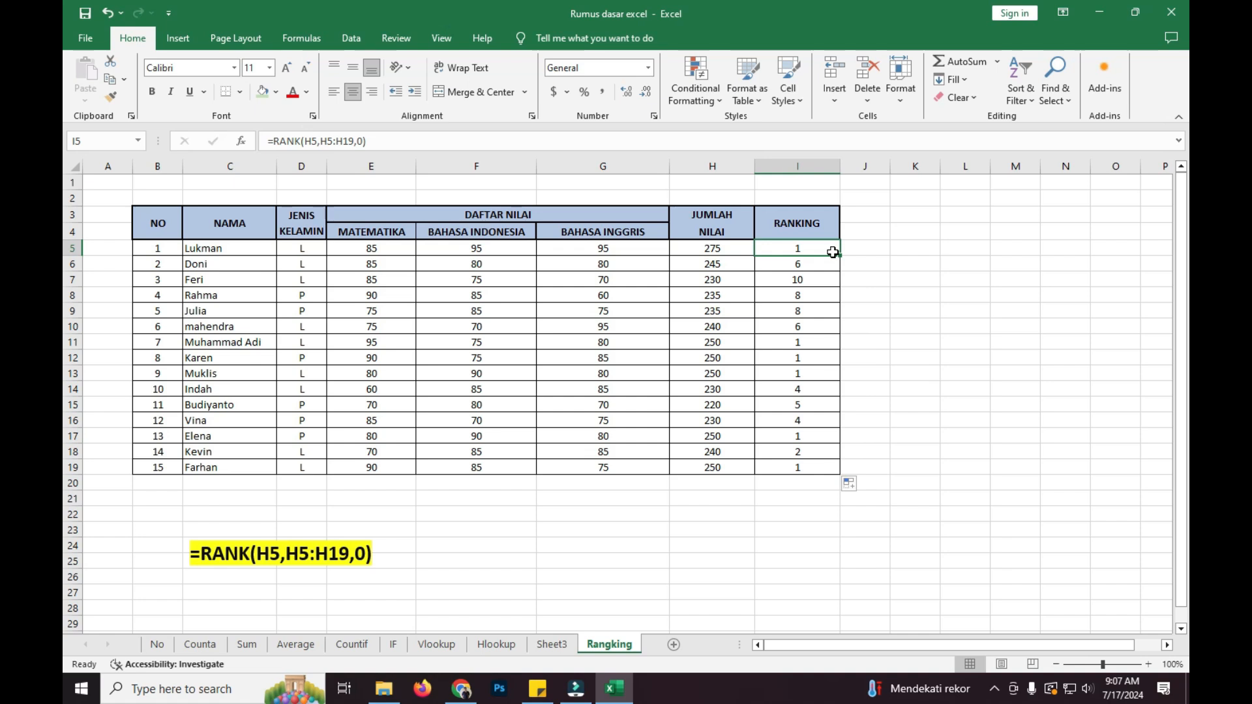
key(ctrl+z)
Step: Make the ranking range in I5 absolute so the formula reads =RANK(H5,$H$5:$H$19,0)
click(330, 141)
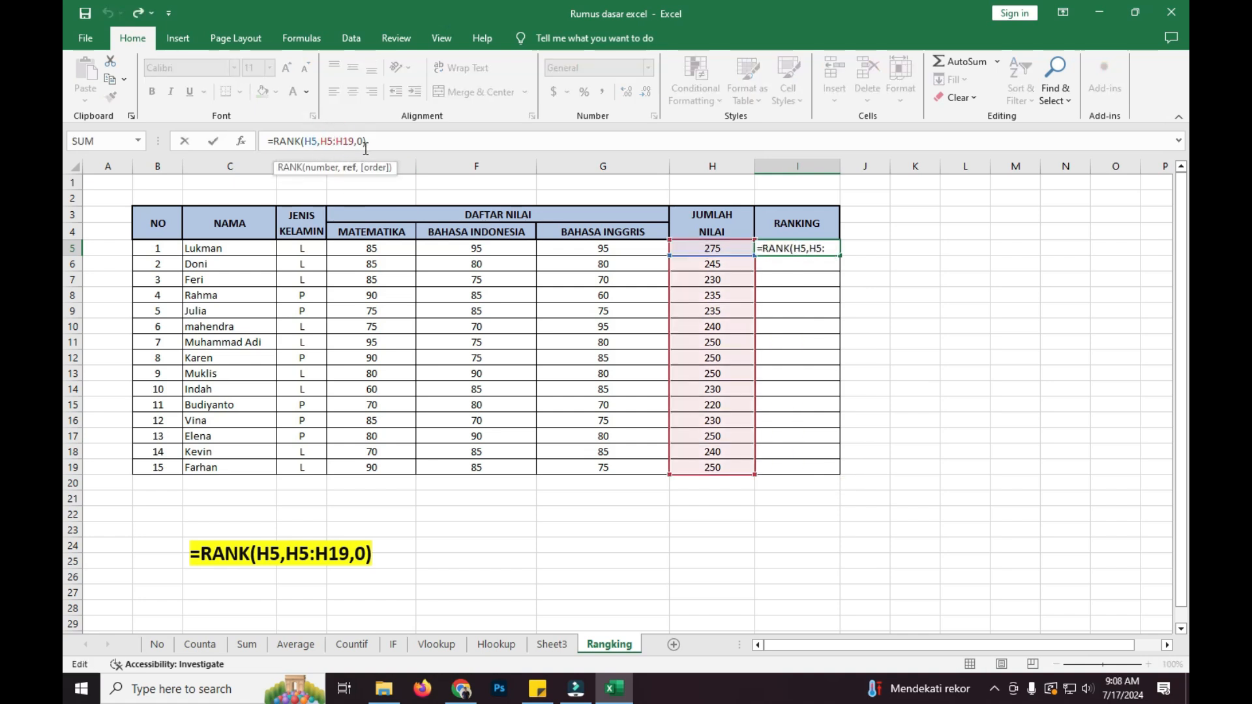
key(F4)
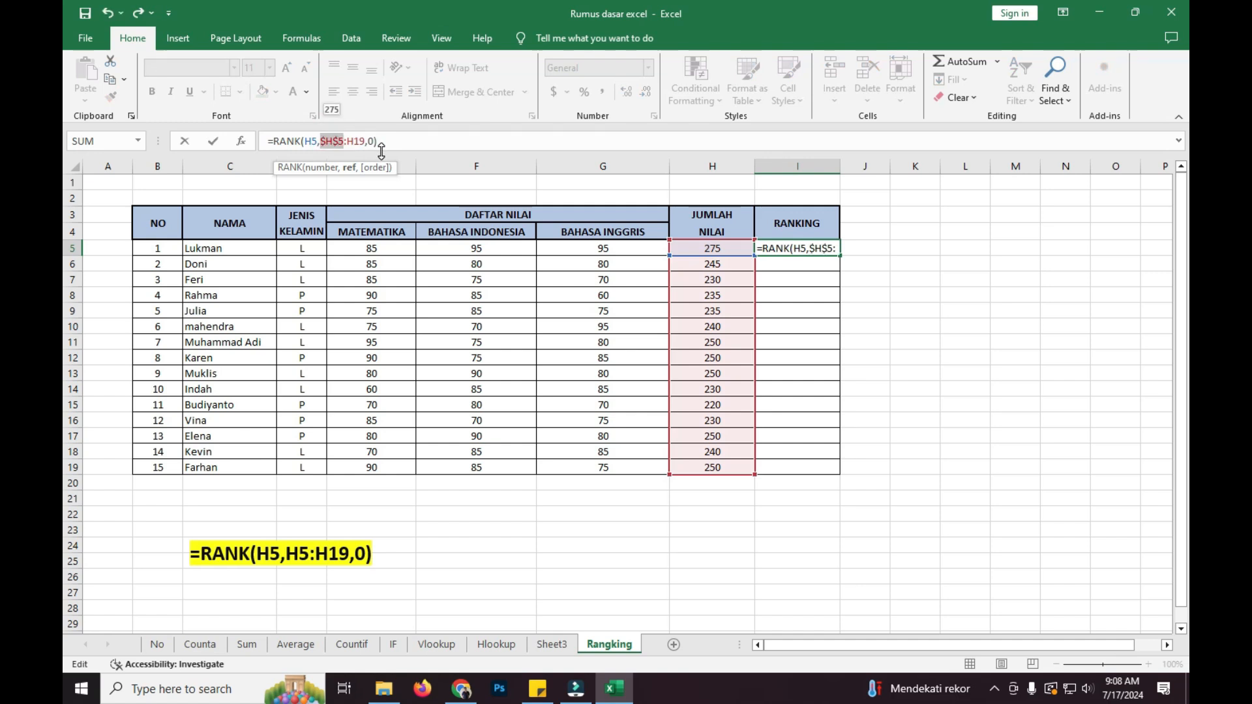
key(Right)
key(Right)
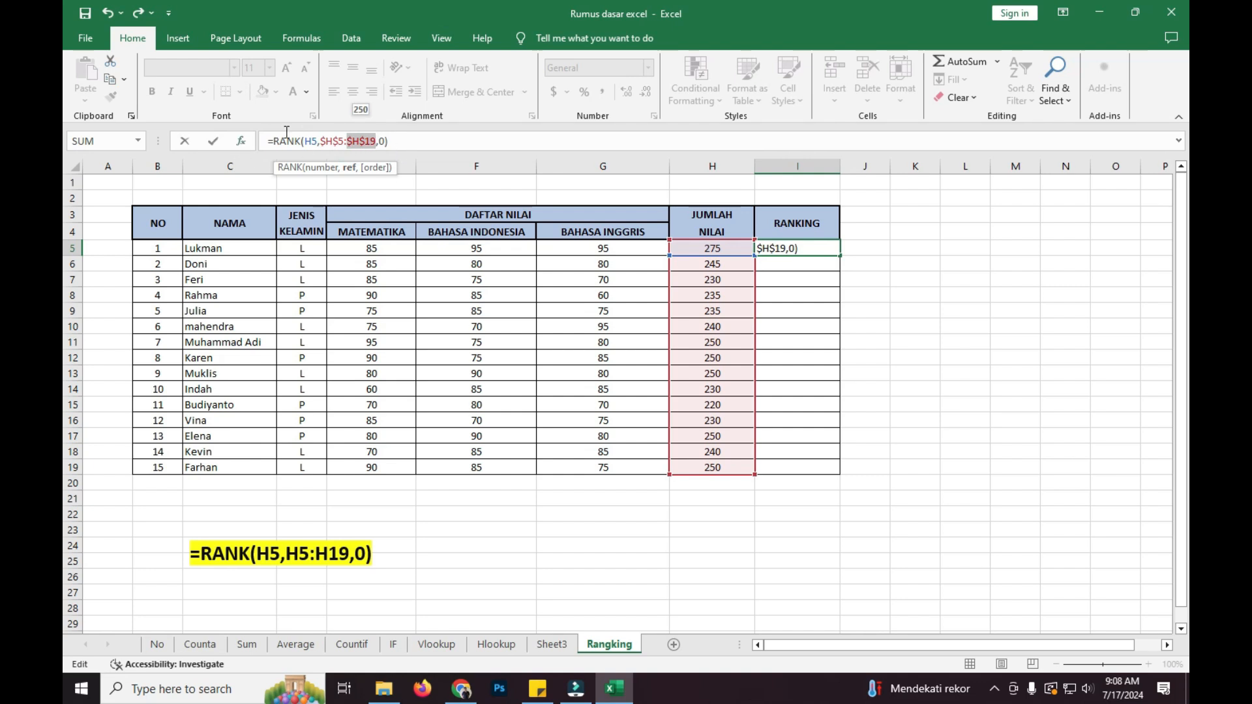
key(Return)
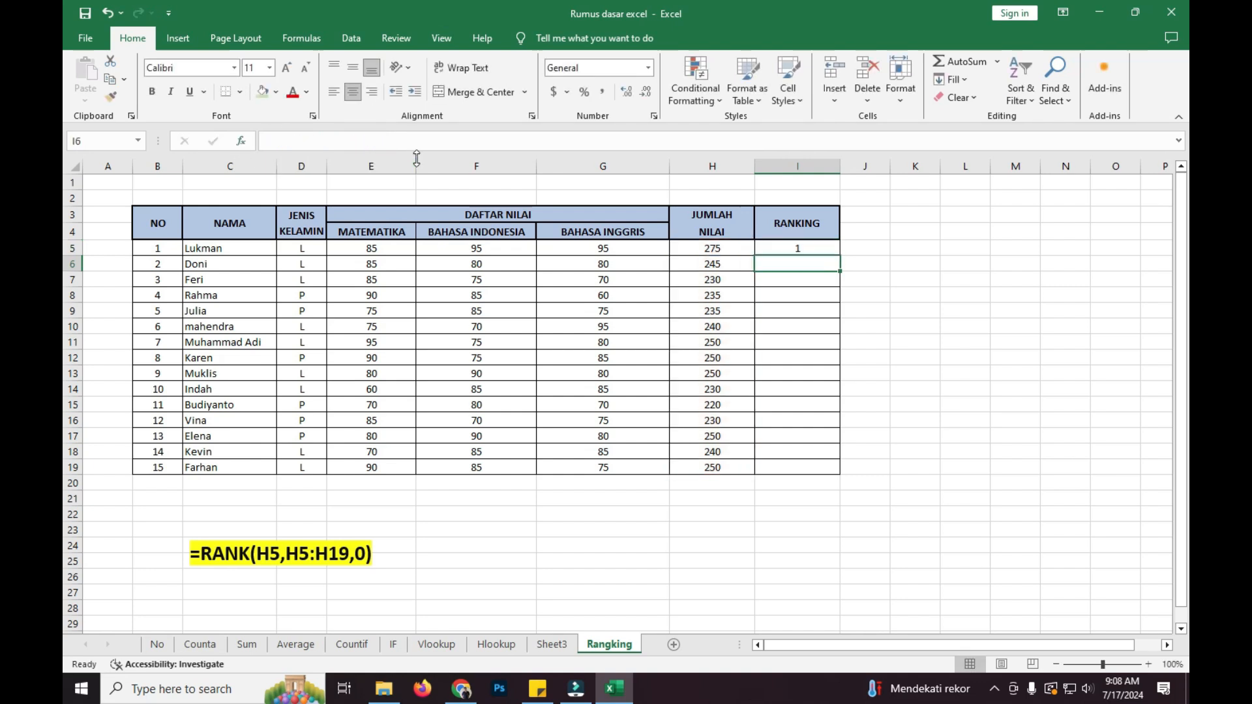
Step: Fill the absolute-range RANK formula from I5 down through I19 and check the formula in I5
click(812, 246)
drag(840, 257, 872, 476)
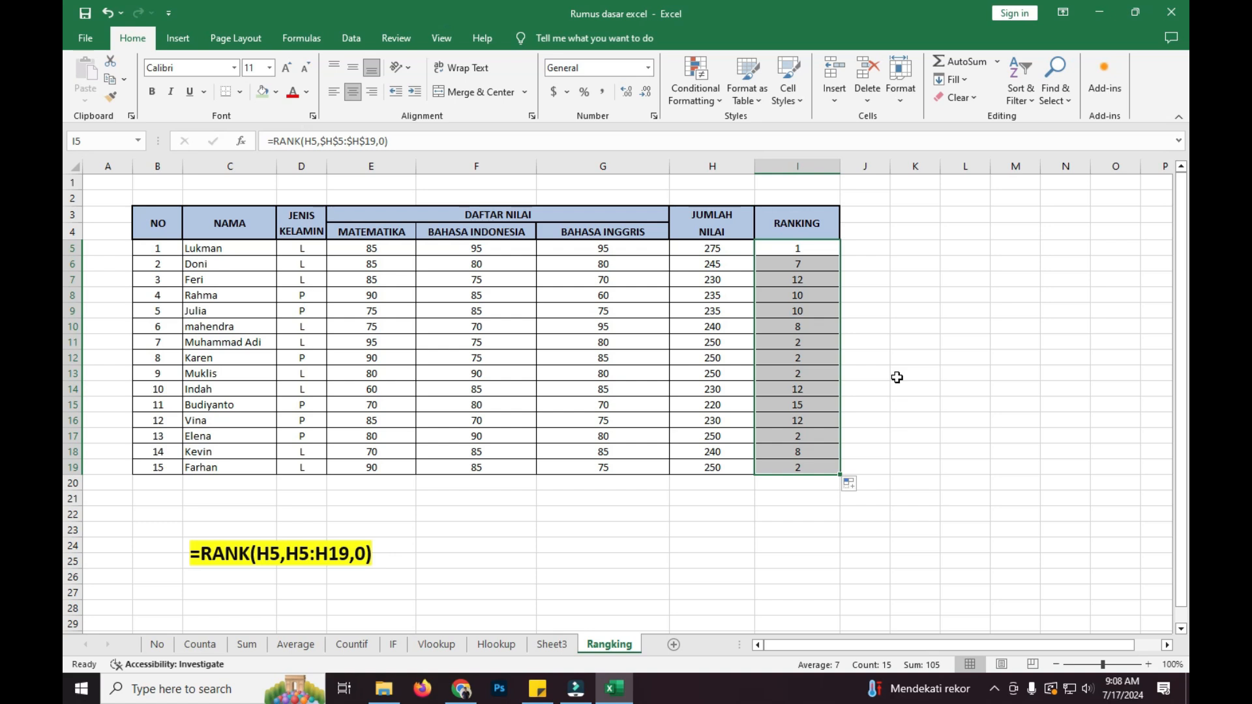
click(897, 378)
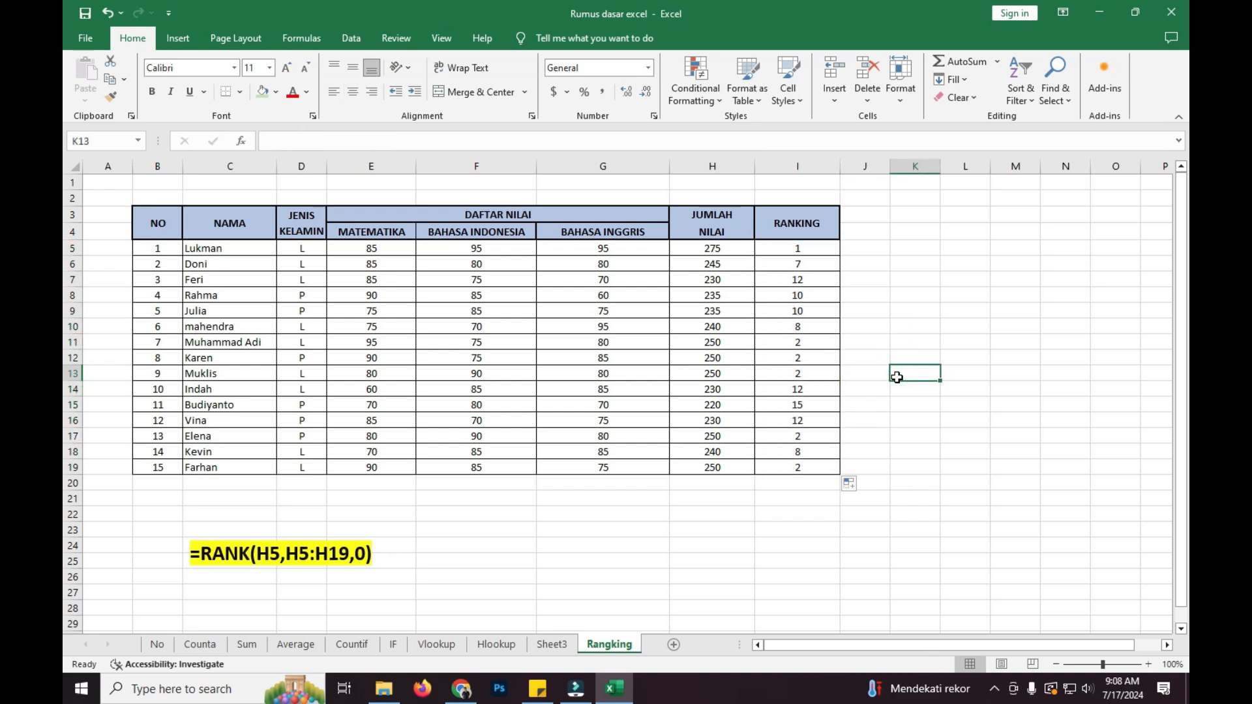
click(798, 254)
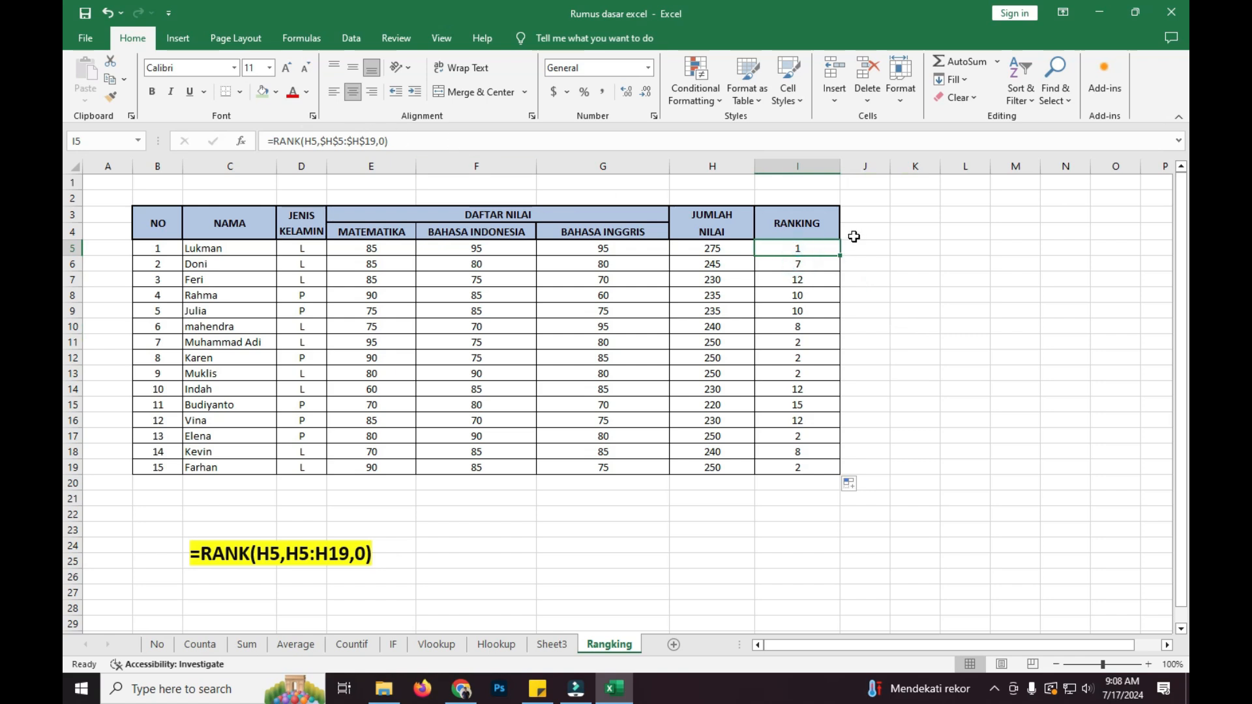